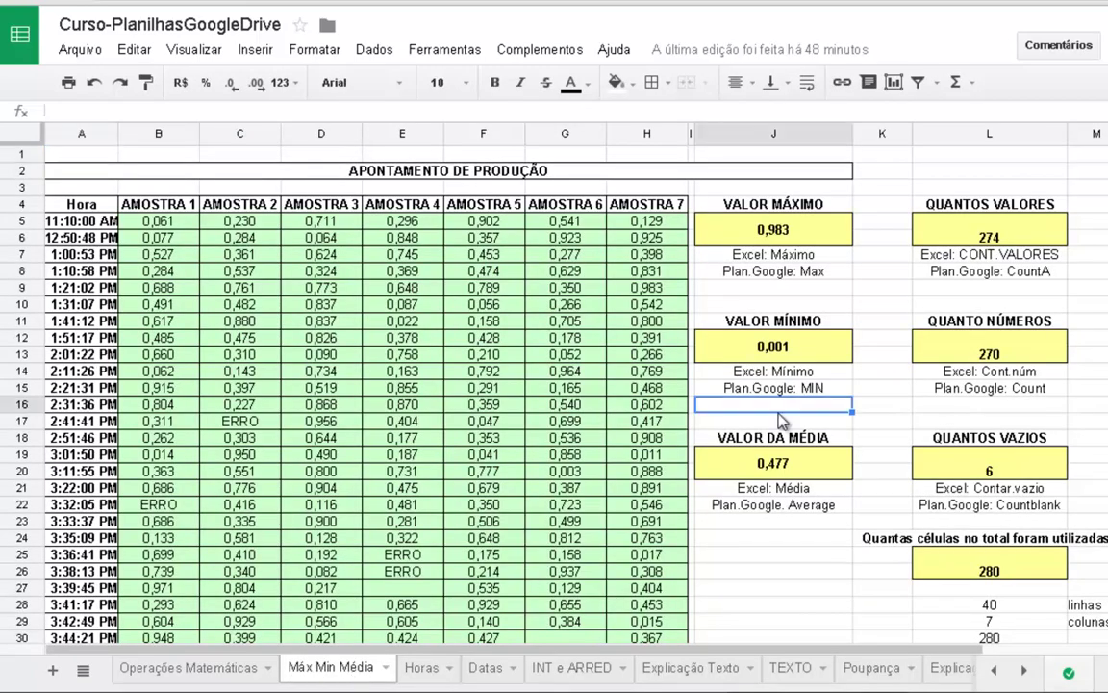
Step: Insert two new columns to the right of column R, beside the ten largest and smallest table
scroll(781, 420, down, 5)
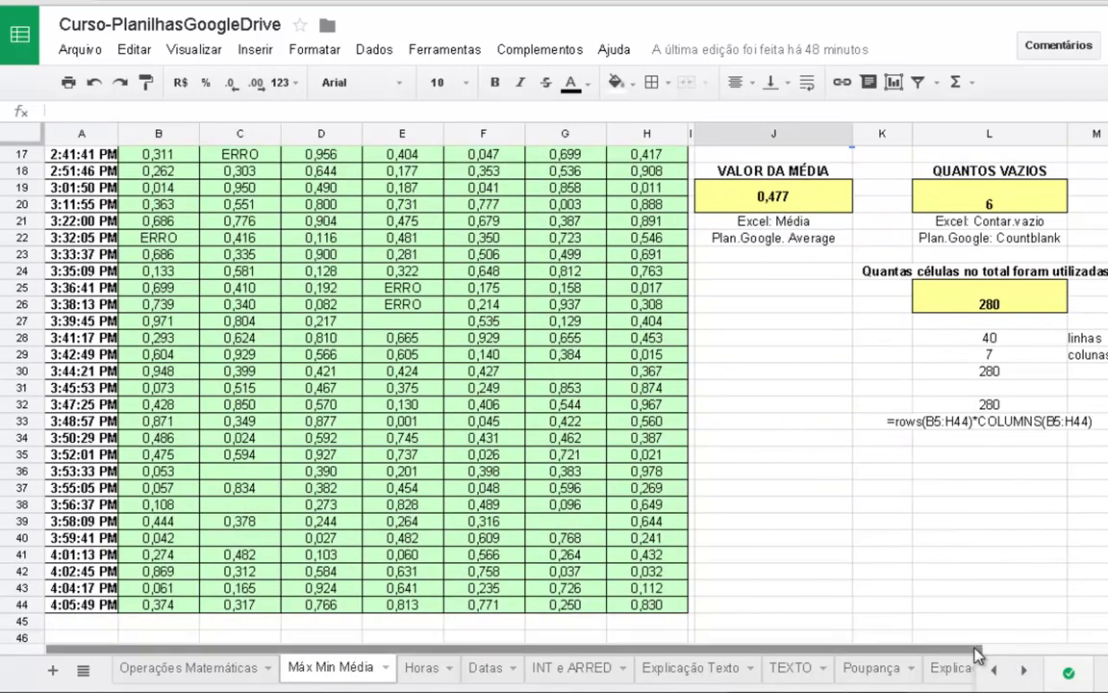
scroll(1044, 648, right, 4)
scroll(1075, 400, up, 5)
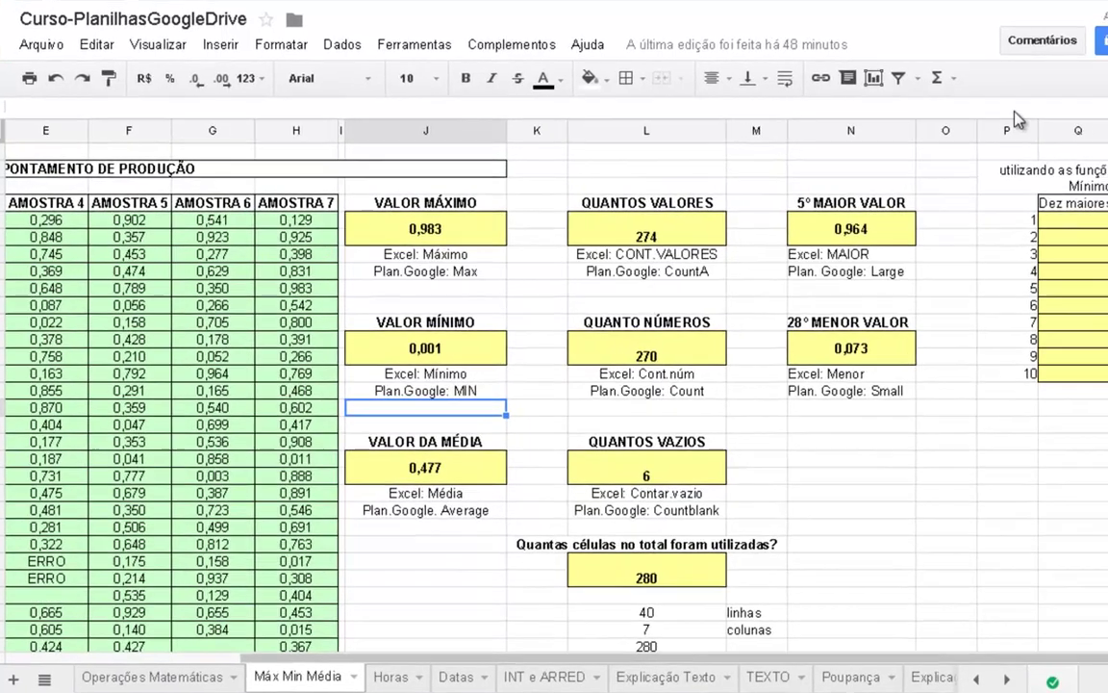
click(1107, 221)
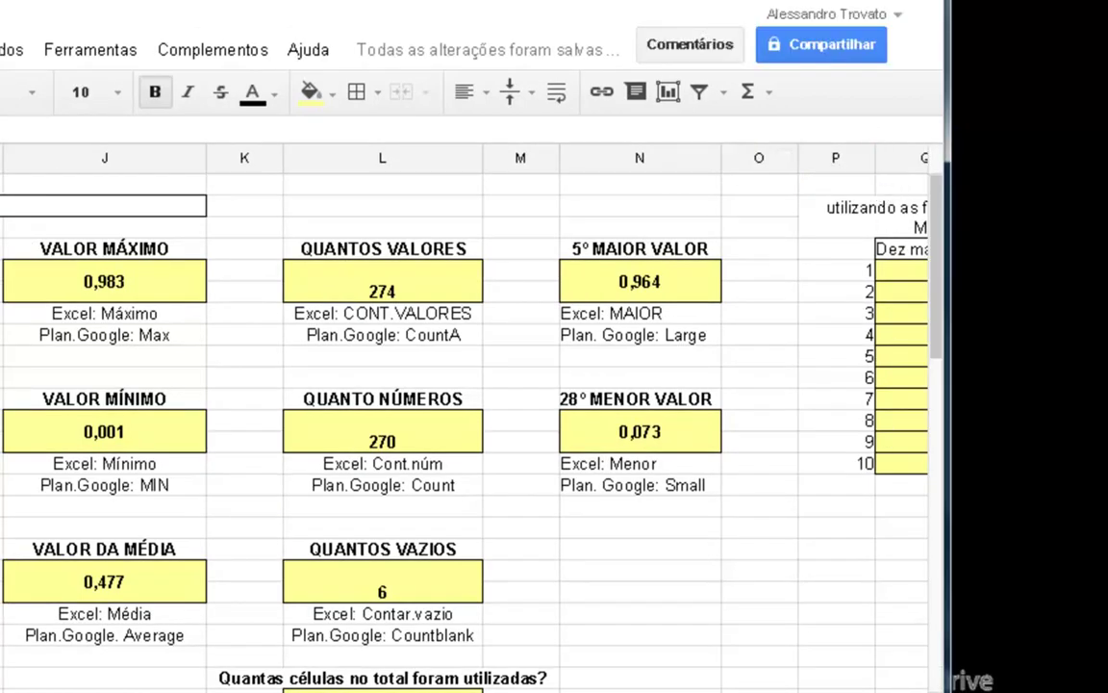
scroll(472, 413, right, 3)
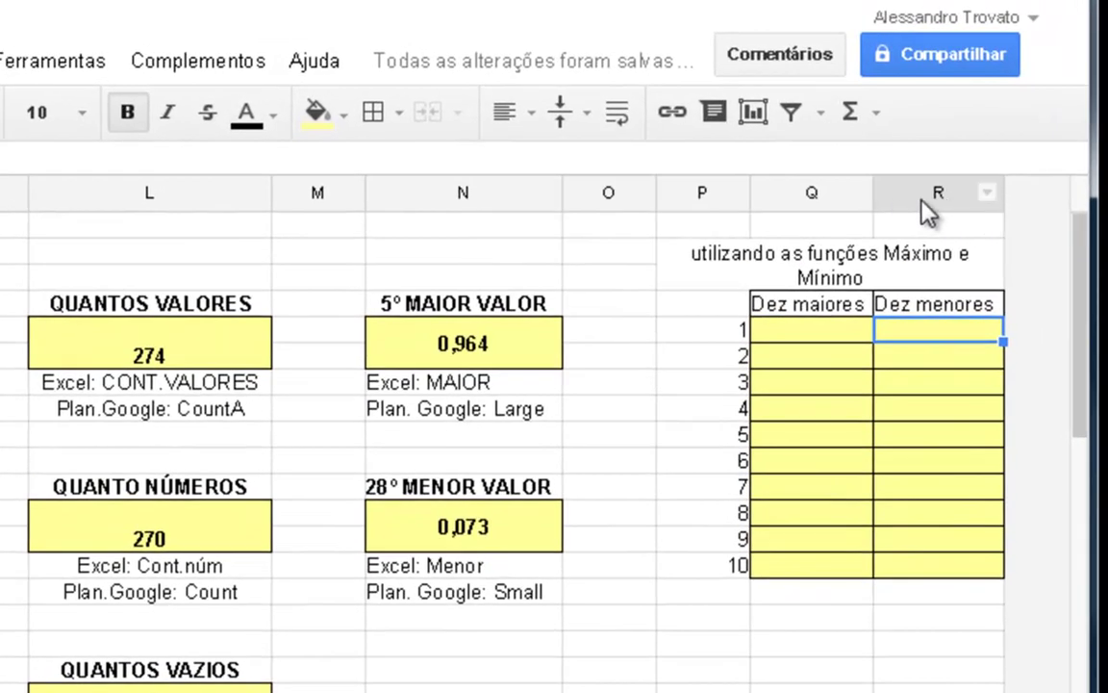
click(987, 193)
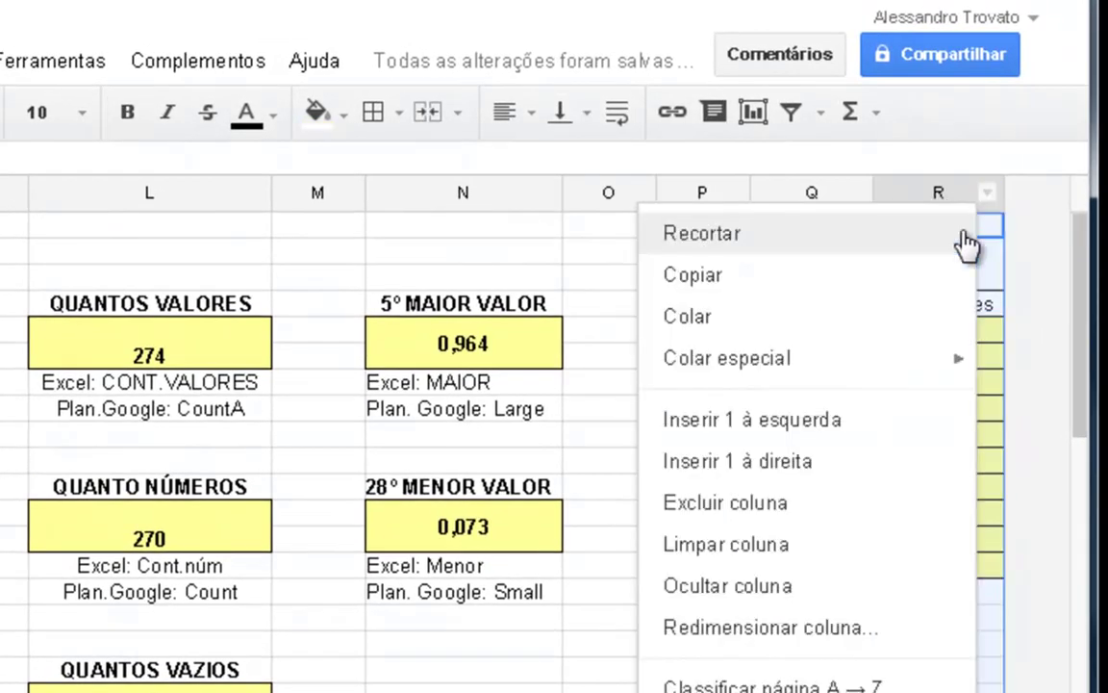
click(823, 484)
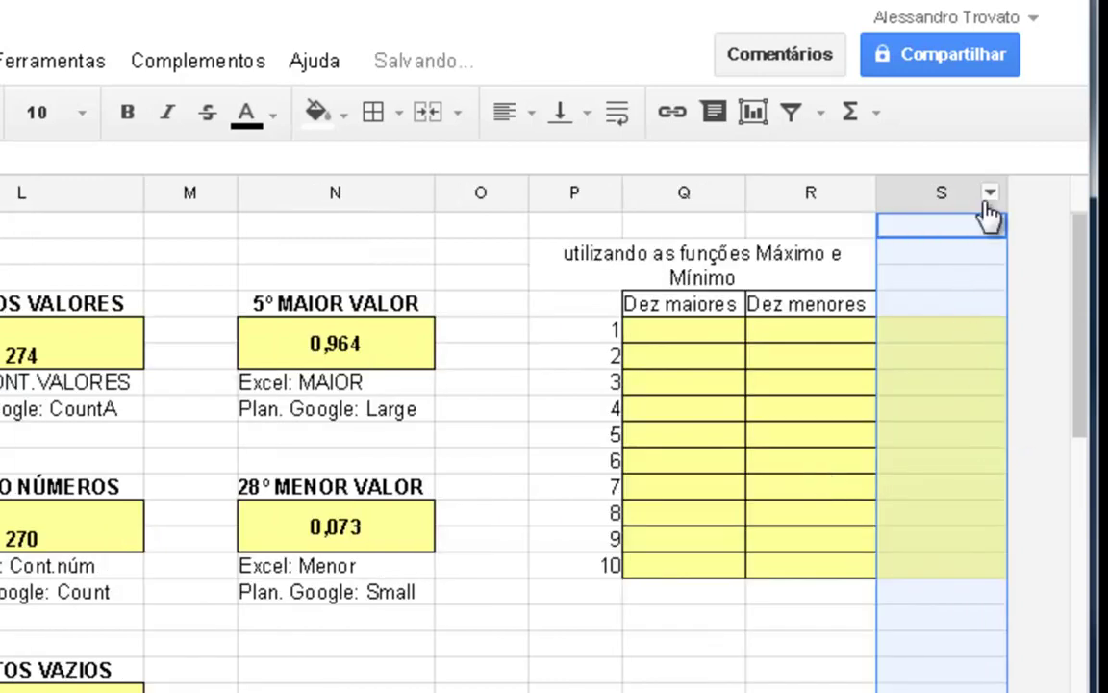
click(990, 194)
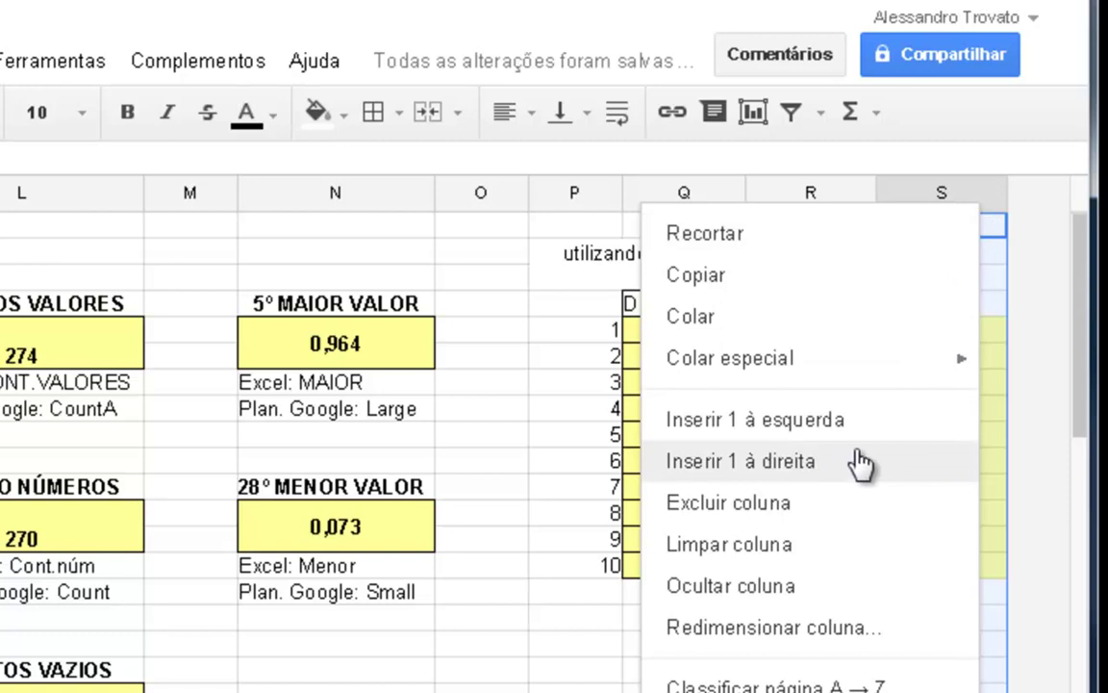
click(856, 464)
click(876, 426)
click(833, 194)
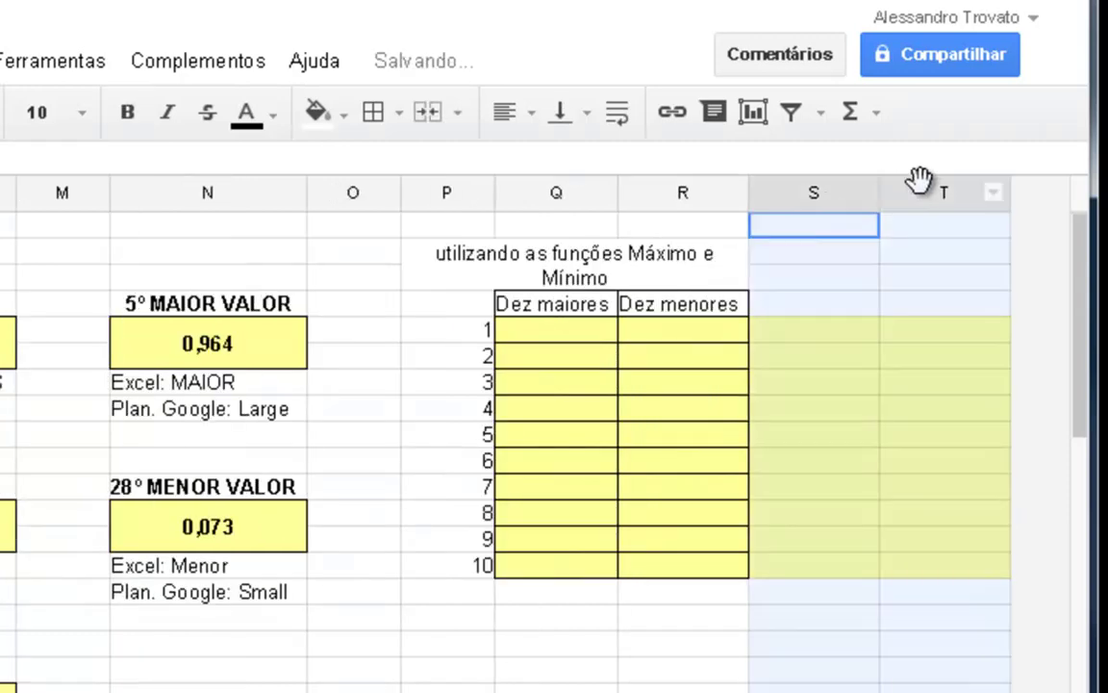
Step: Remove the yellow fill from the new columns S and T by filling blank cells S3:T3 down past the table's last row
click(893, 279)
drag(823, 280, 931, 282)
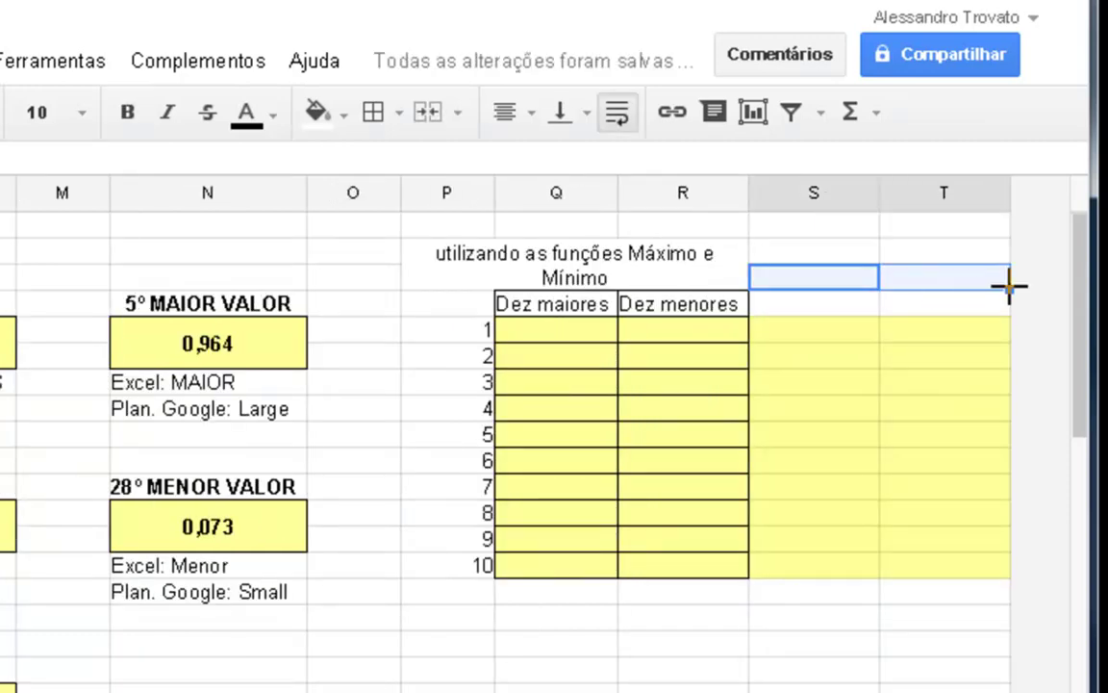
drag(1009, 288, 1009, 626)
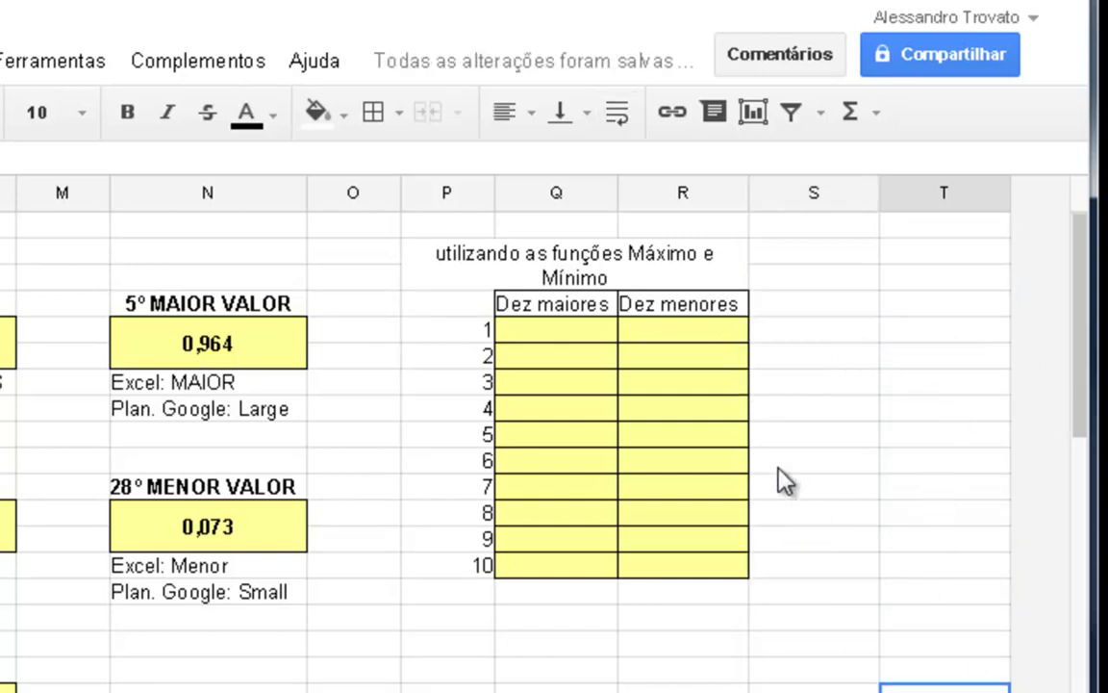
Step: Enter the formula =large(dados;1) in Q5, the first cell under "Dez maiores"
drag(662, 192, 445, 192)
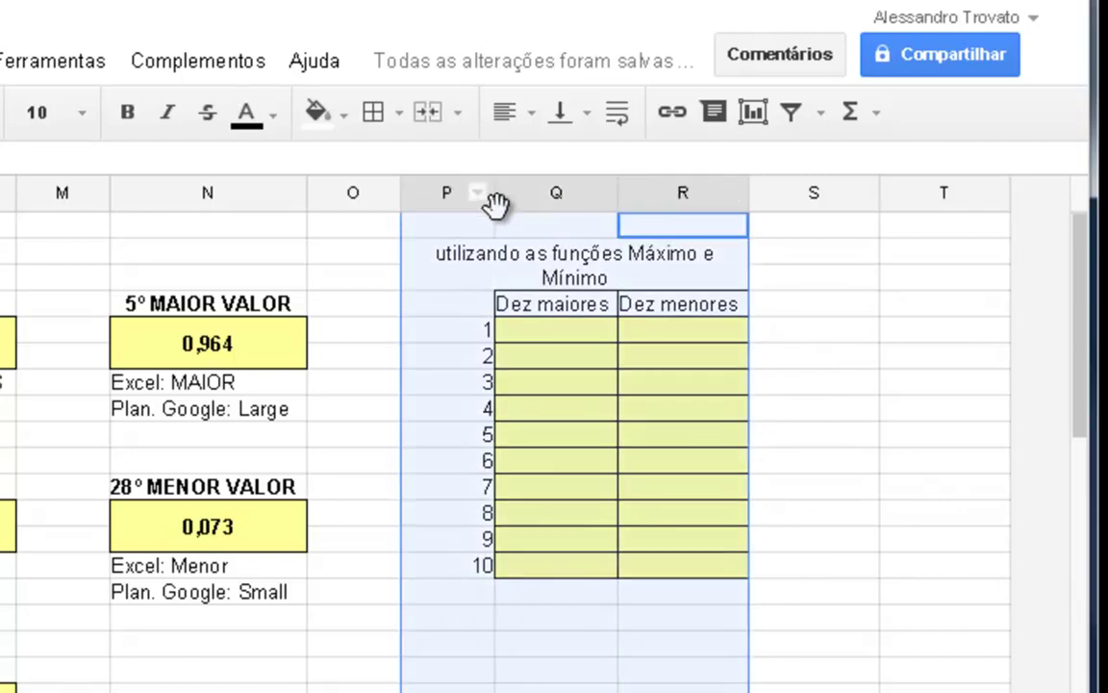
click(607, 332)
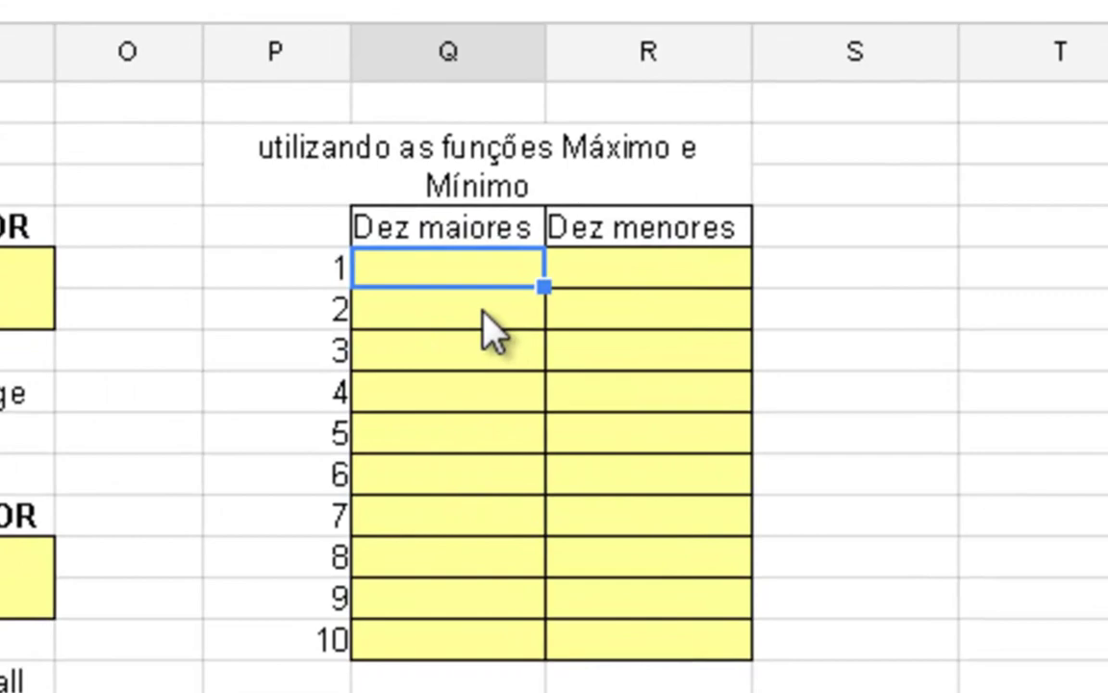
text(=)
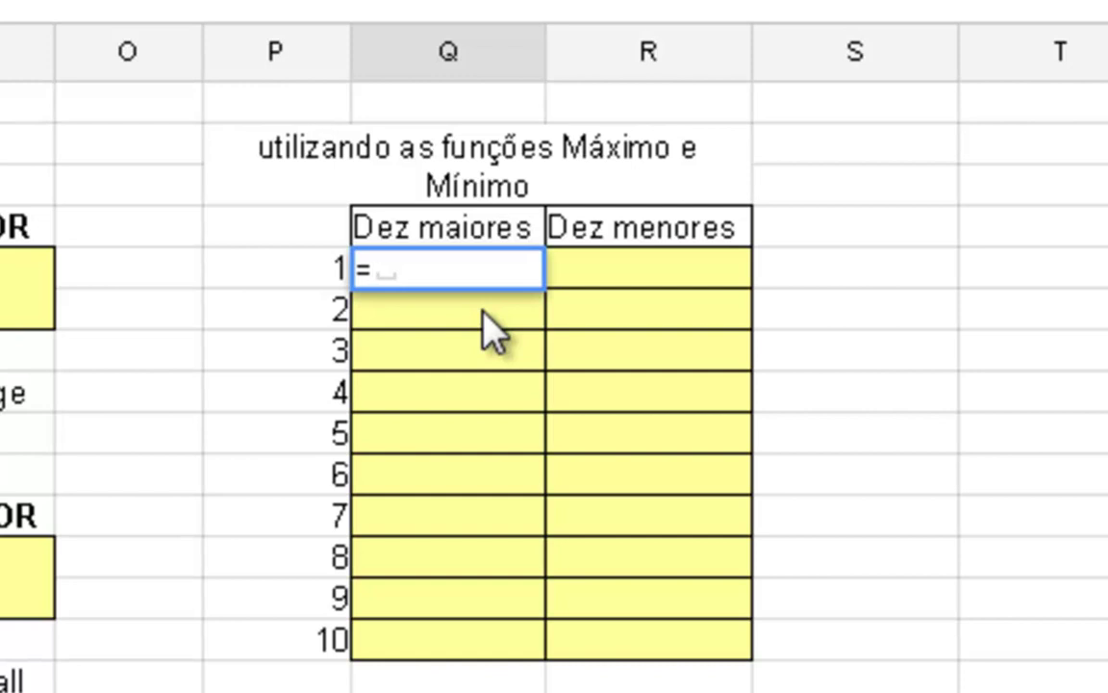
text(large)
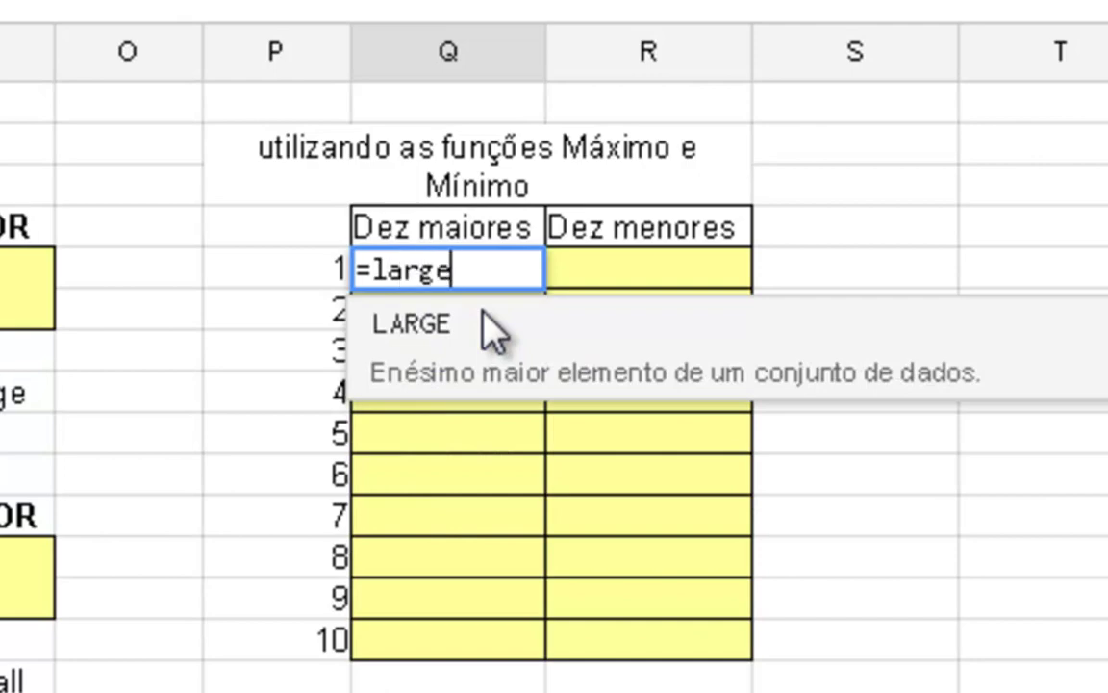
text(()
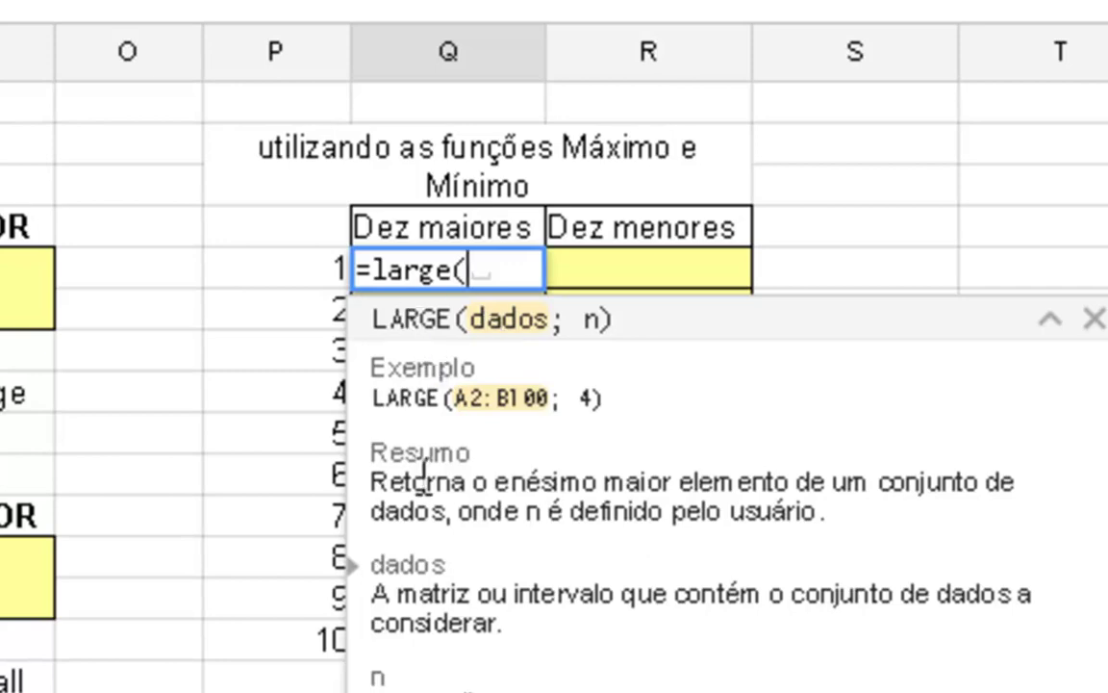
text(dados)
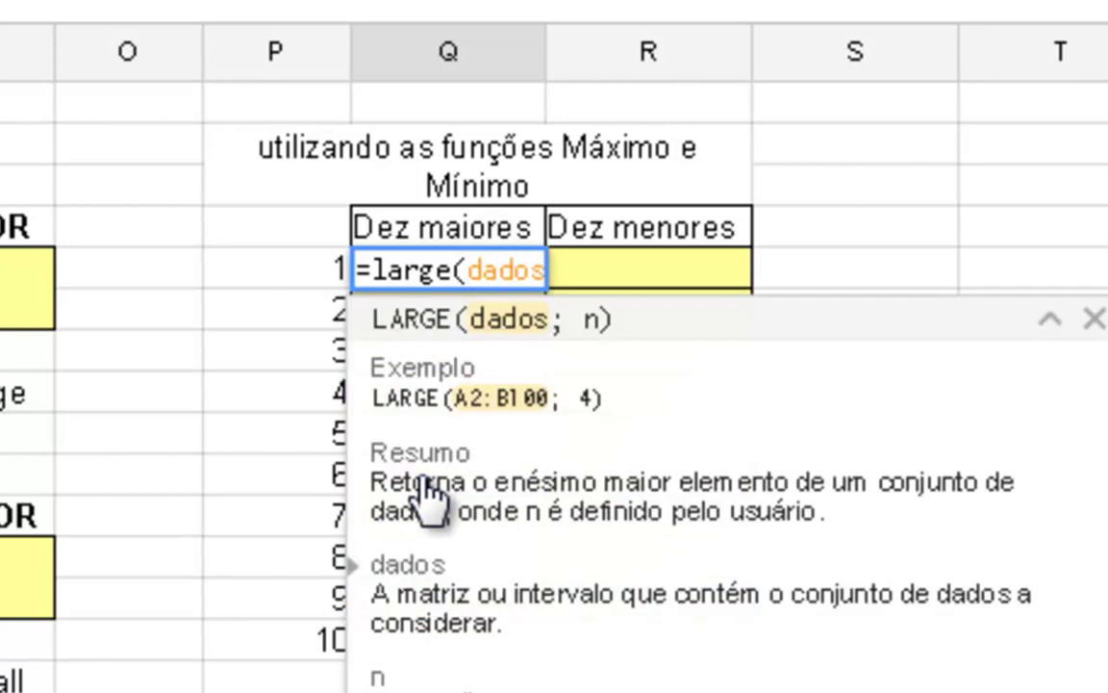
text(;)
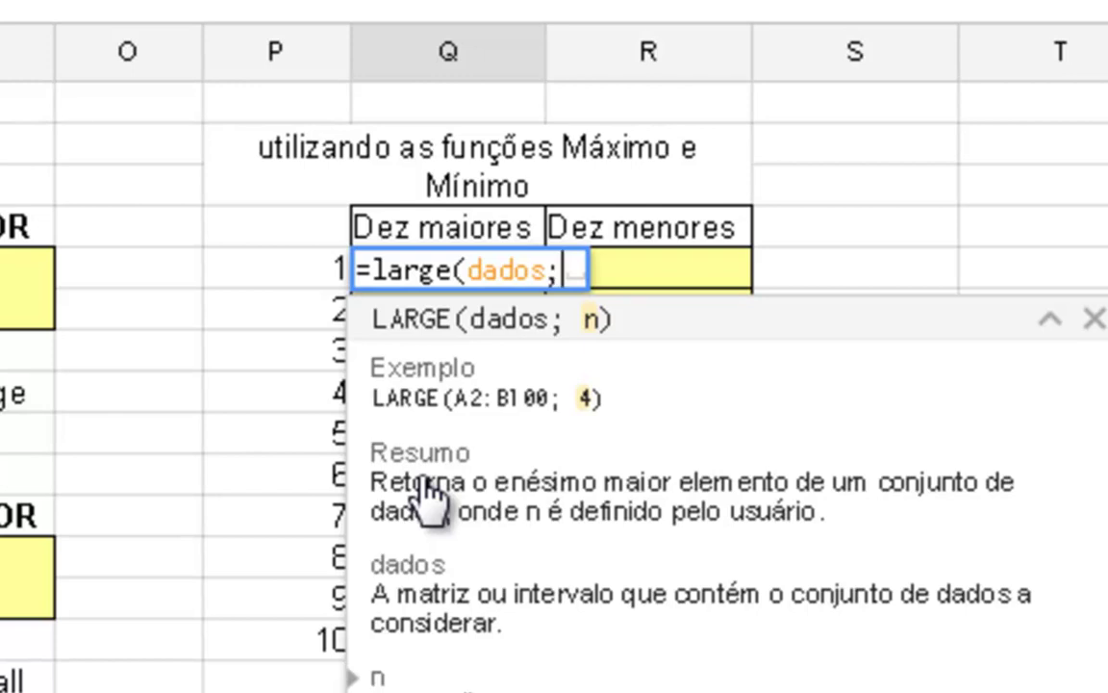
text(1)
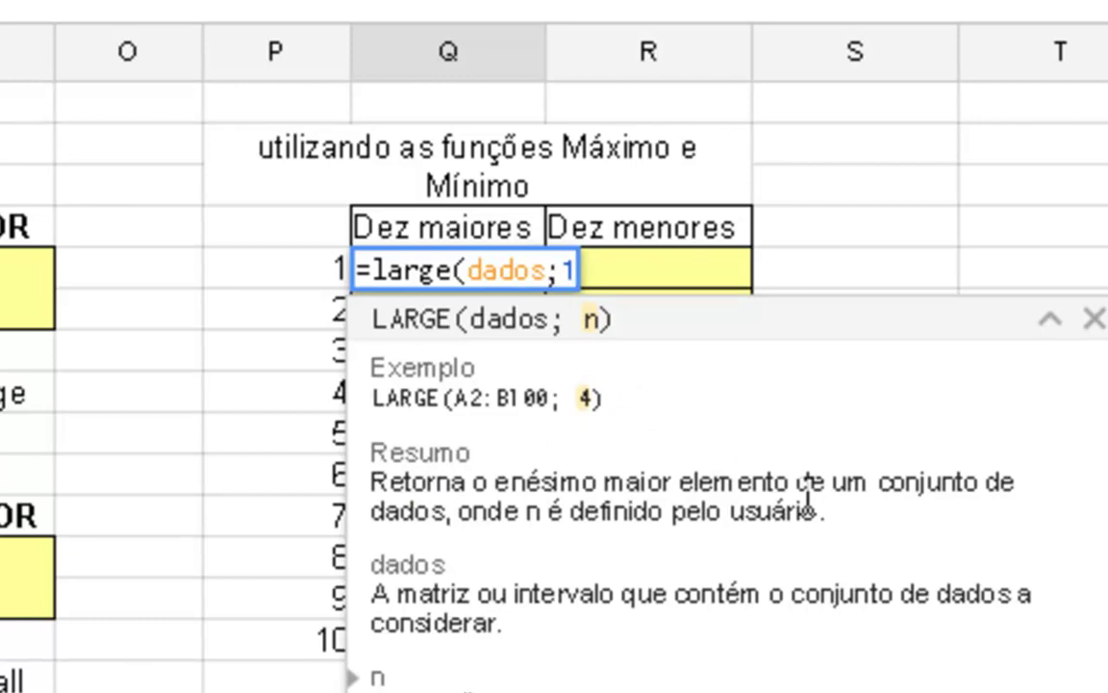
key(Return)
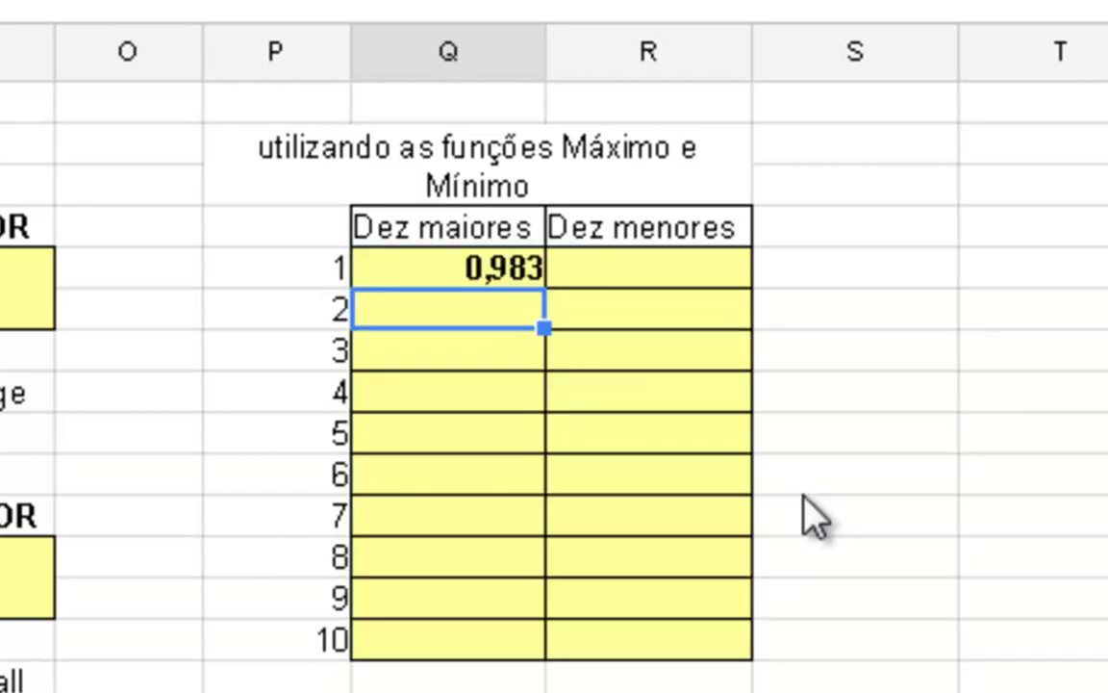
Step: Fill the LARGE formula from Q5 down to the tenth row of the "Dez maiores" column
click(505, 284)
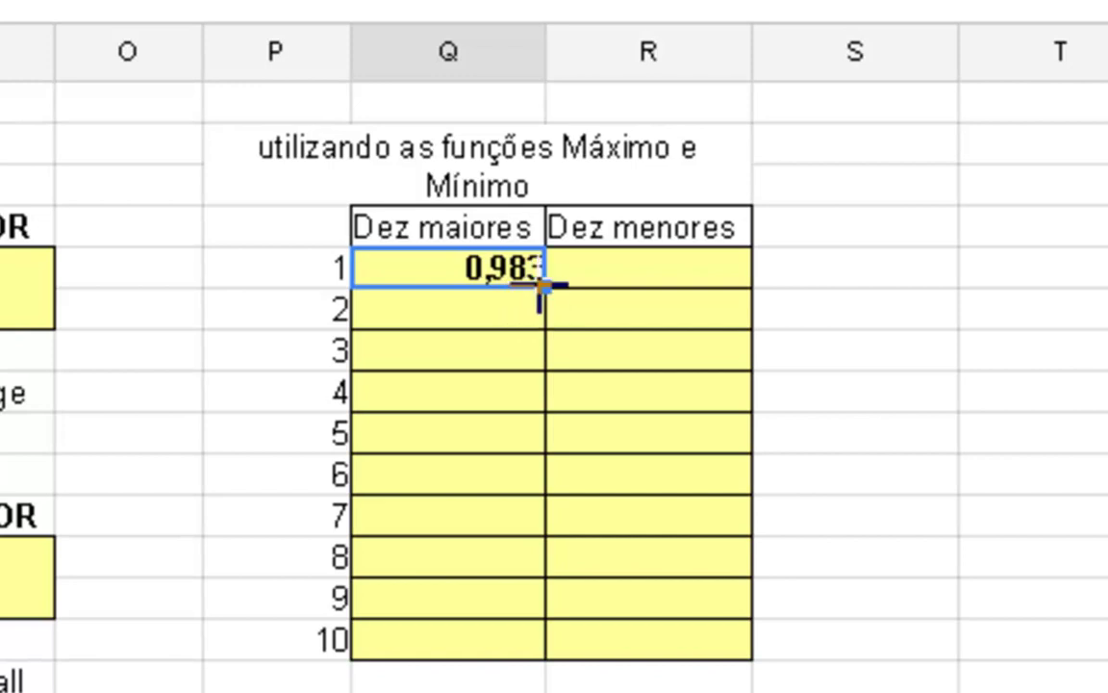
drag(539, 286, 545, 640)
click(540, 567)
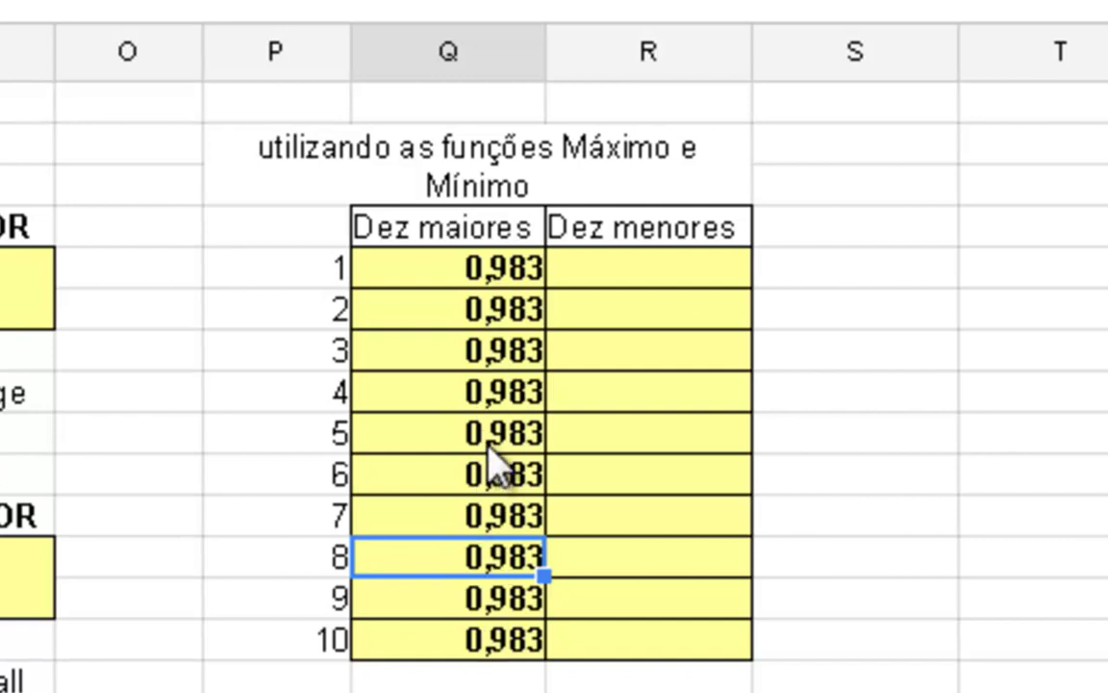
Step: Change the rank argument of the LARGE formula in the second "Dez maiores" row to 2
click(498, 319)
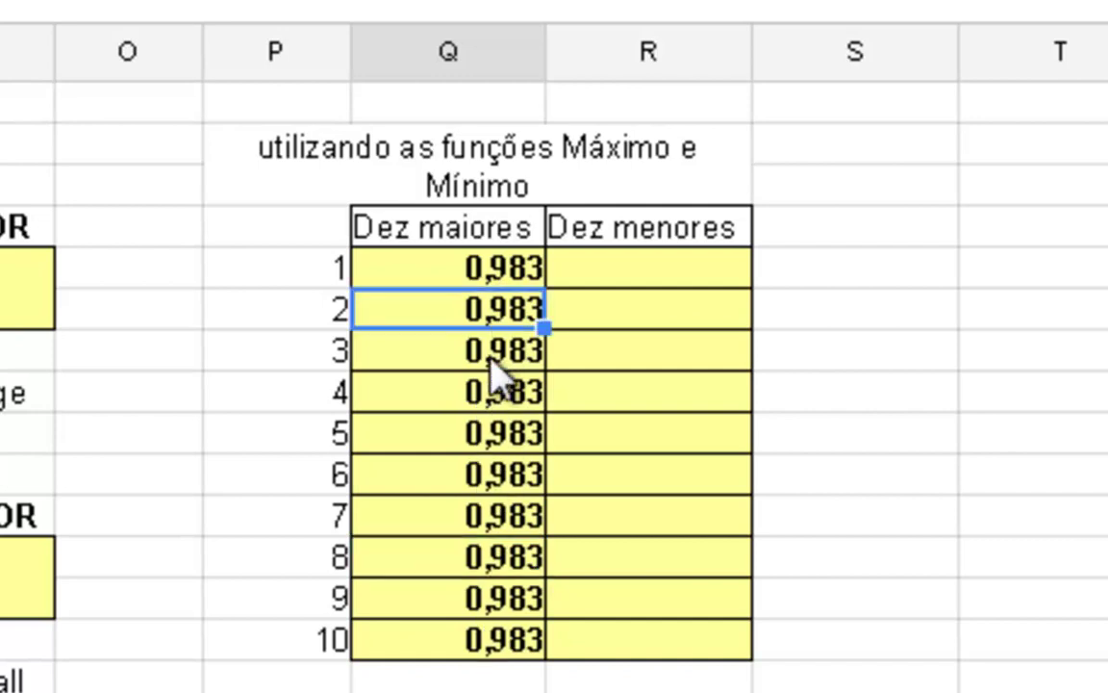
key(F2)
double_click(571, 309)
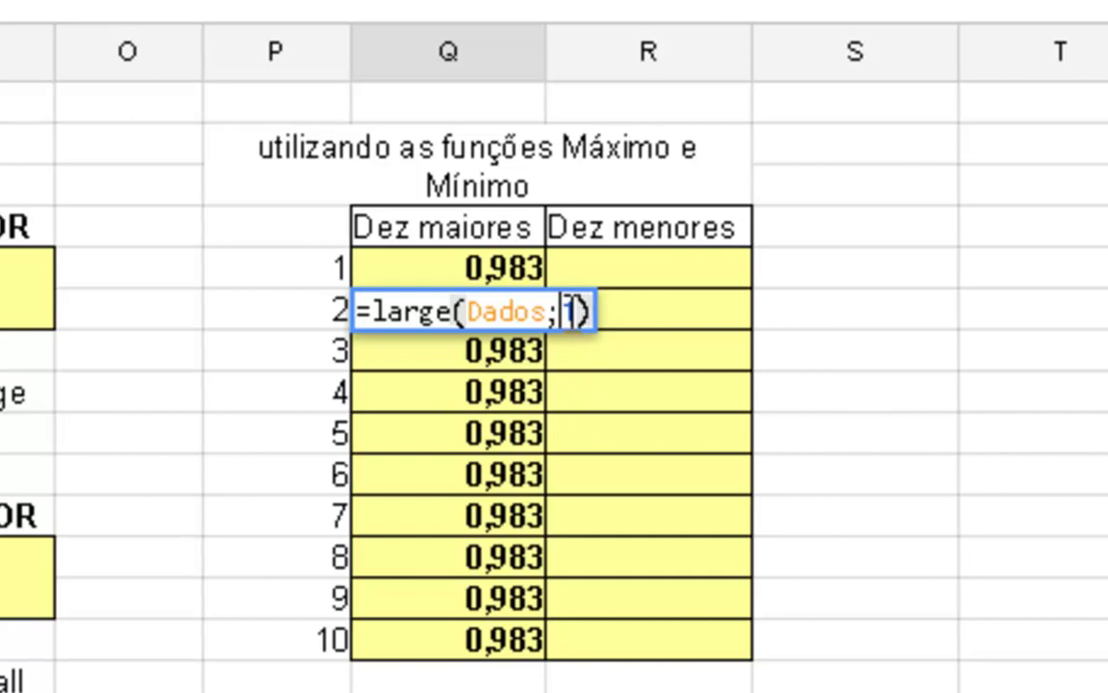
text(2)
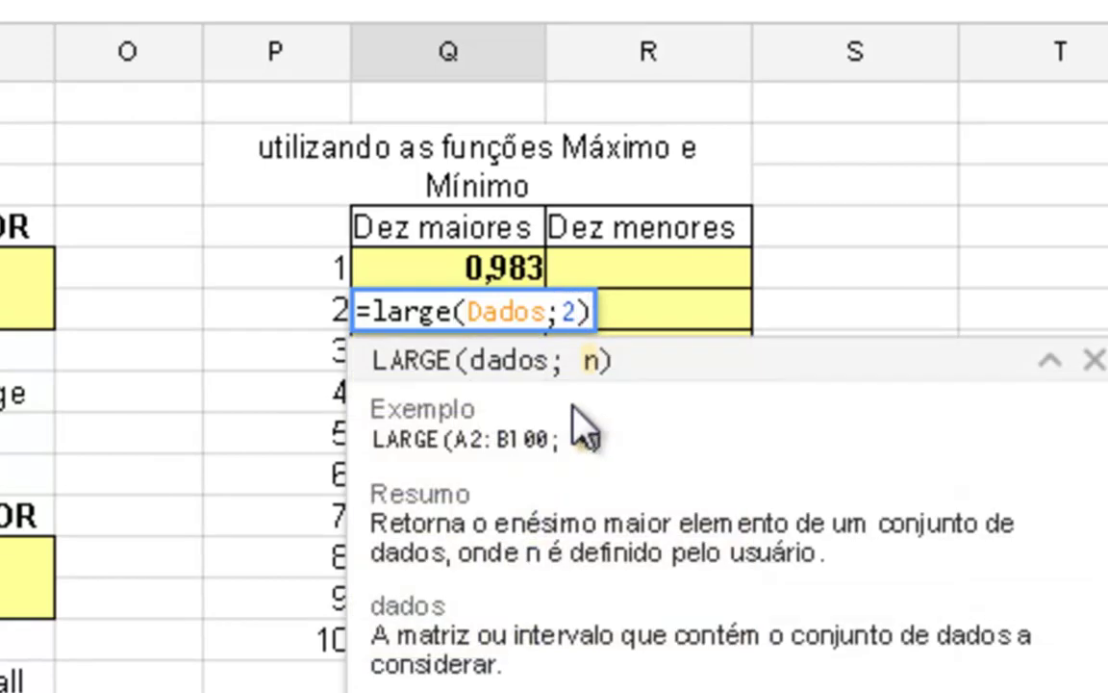
key(Return)
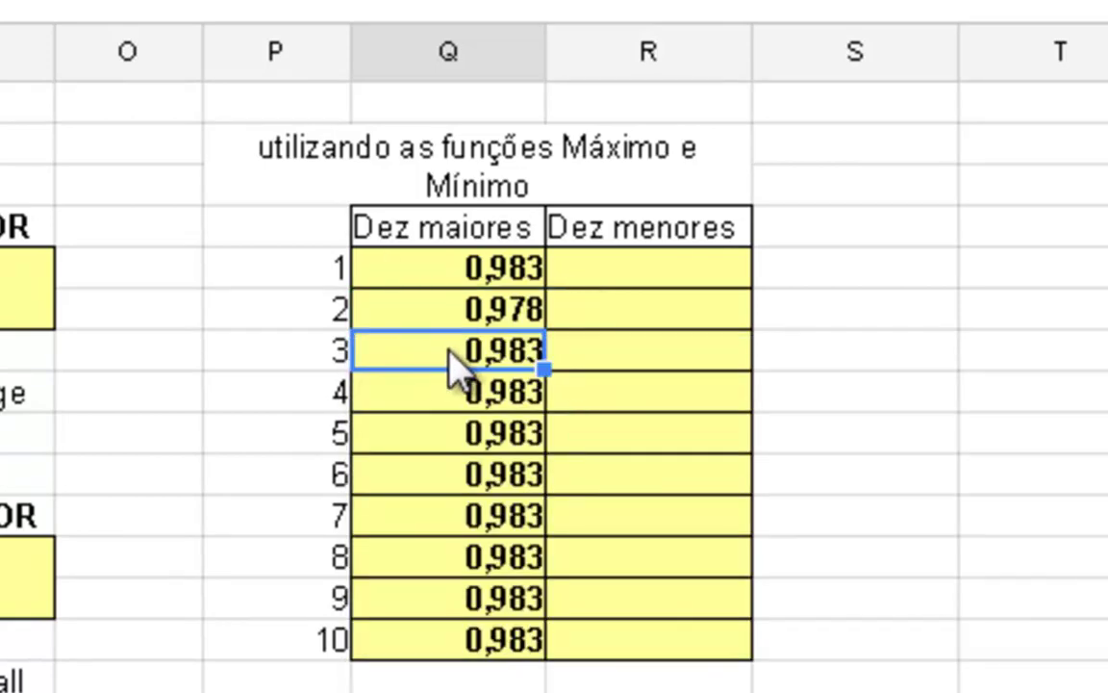
key(Down)
key(Down)
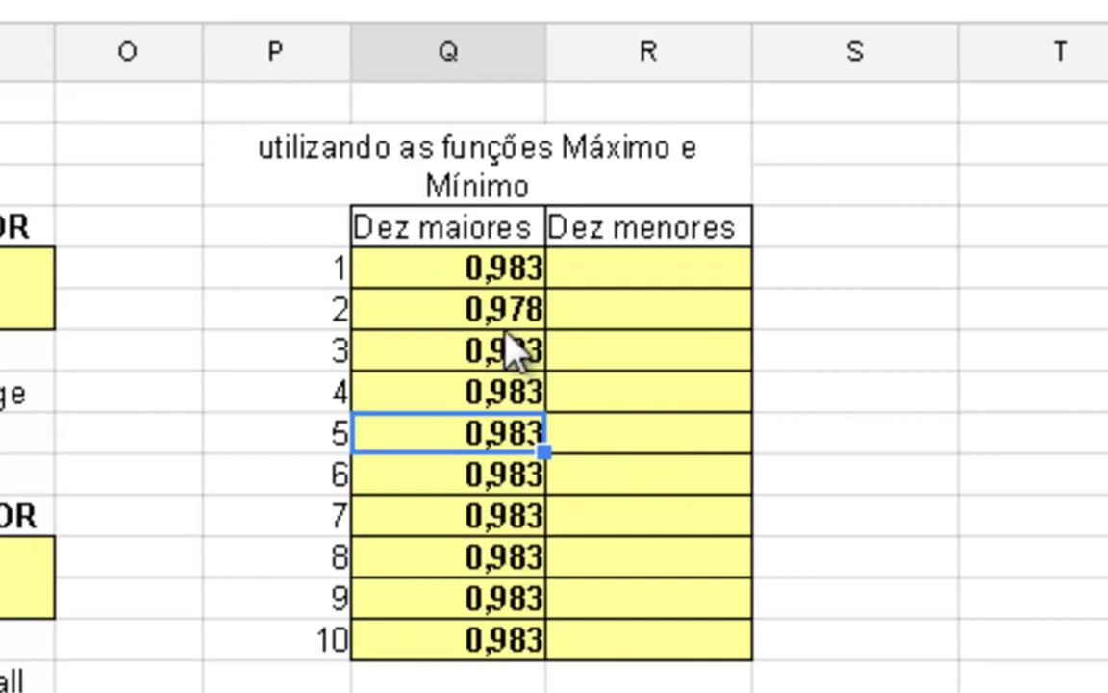
Step: Clear the formulas from rows 2 to 10 of the "Dez maiores" column
drag(495, 317, 460, 658)
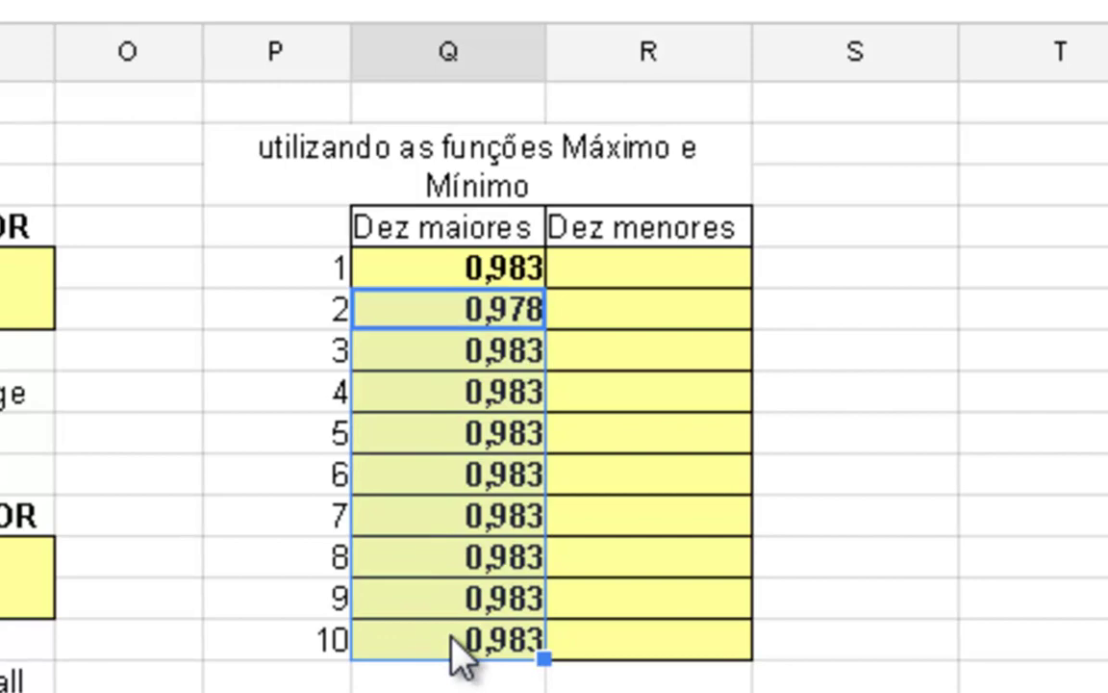
key(Delete)
key(Up)
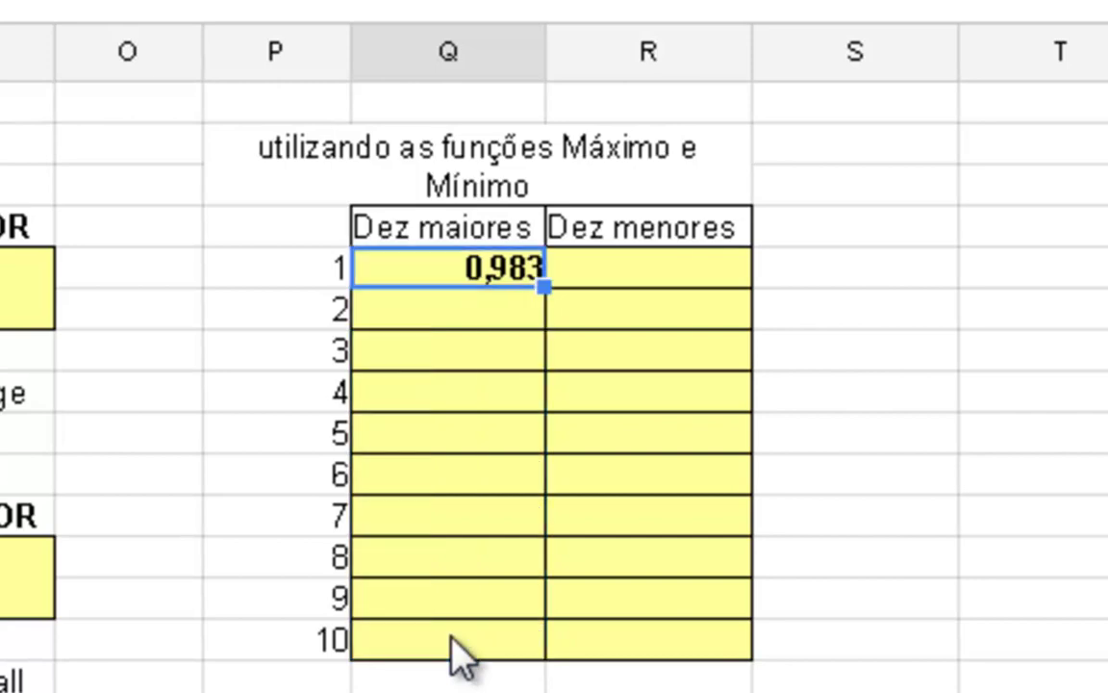
Step: Replace the formula in Q5 with =large(dados;P5), taking the rank from the number beside it
text(=)
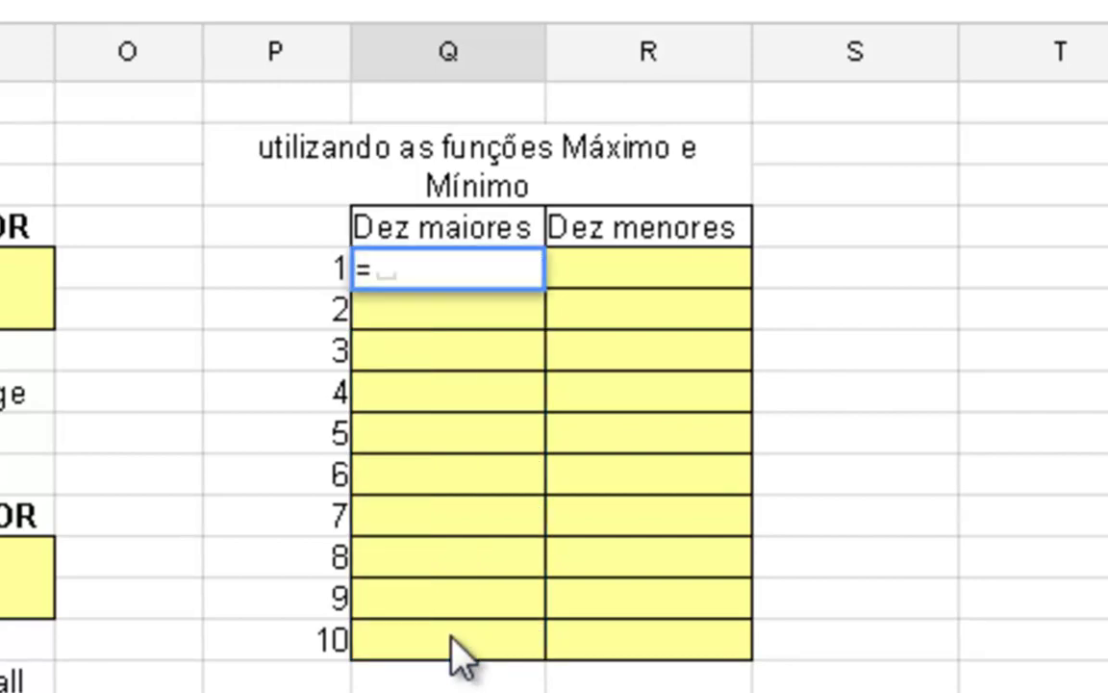
text(large()
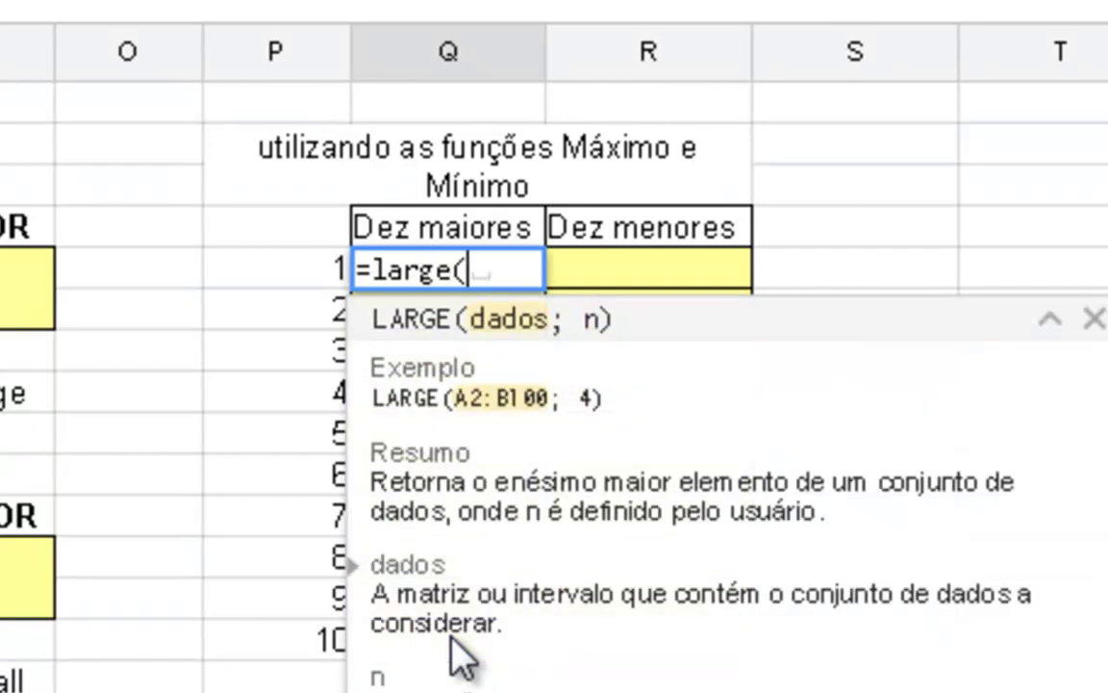
text(dados)
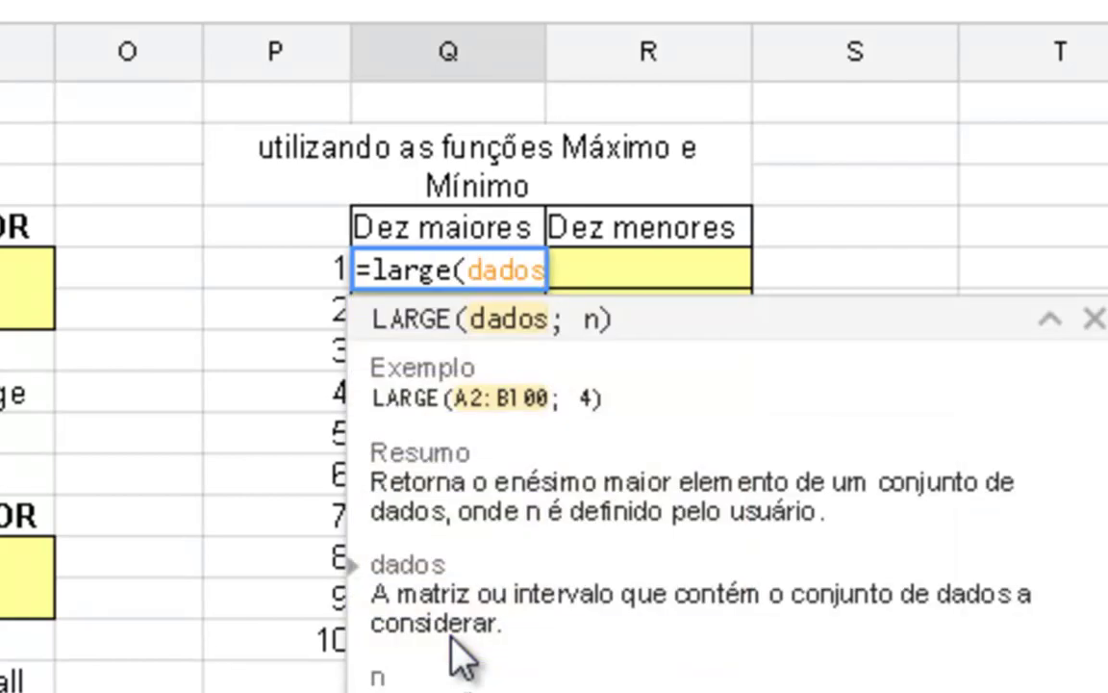
text(;)
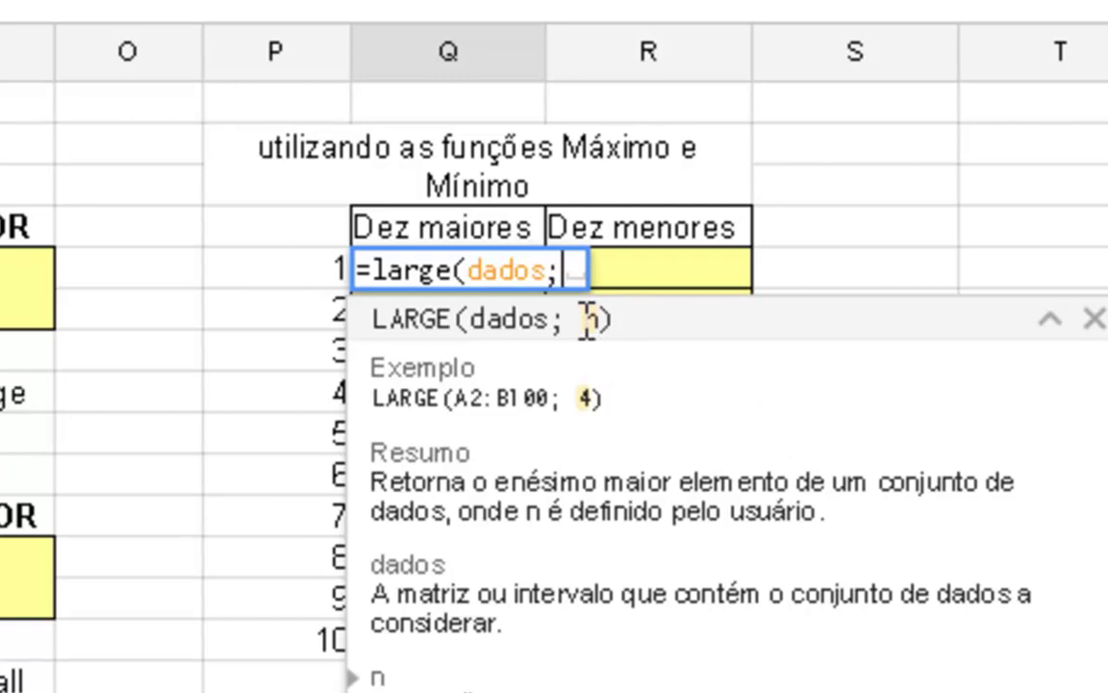
click(271, 271)
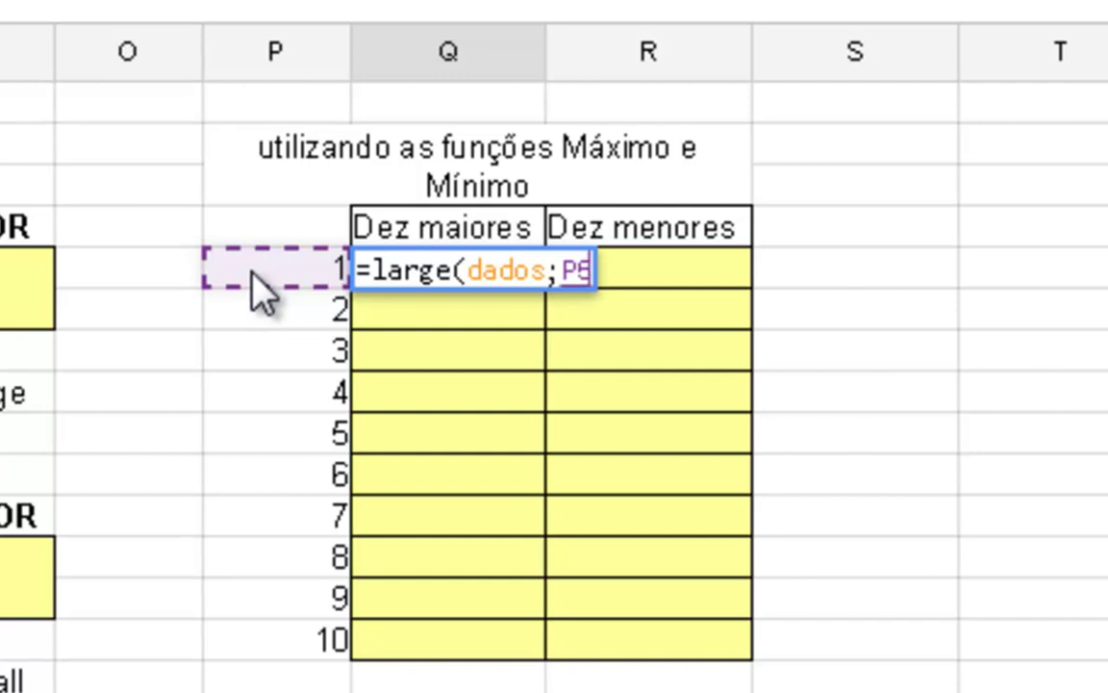
key(Return)
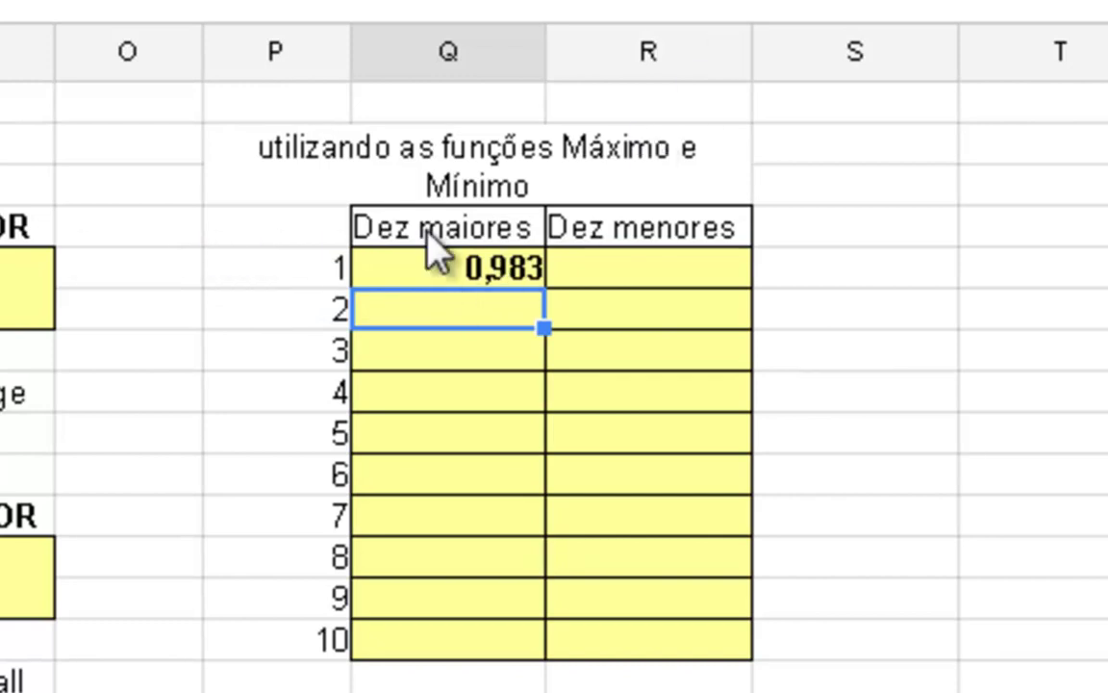
Step: Fill the LARGE formula from Q5 down through row 10 of the "Dez maiores" ranking
click(509, 268)
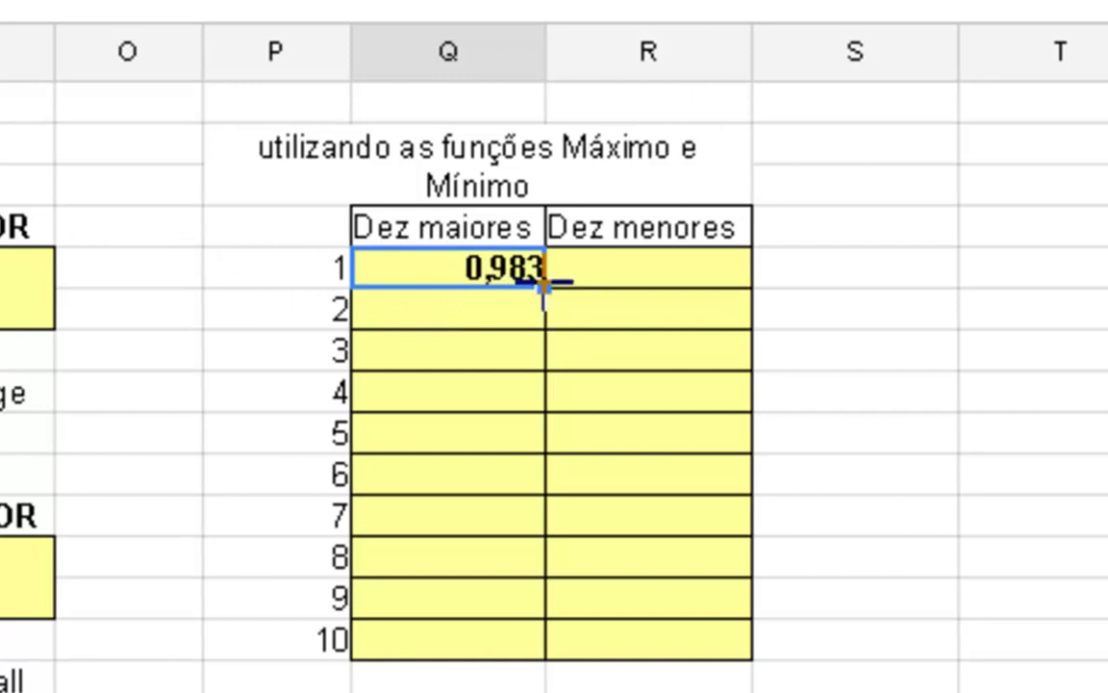
drag(545, 285, 534, 654)
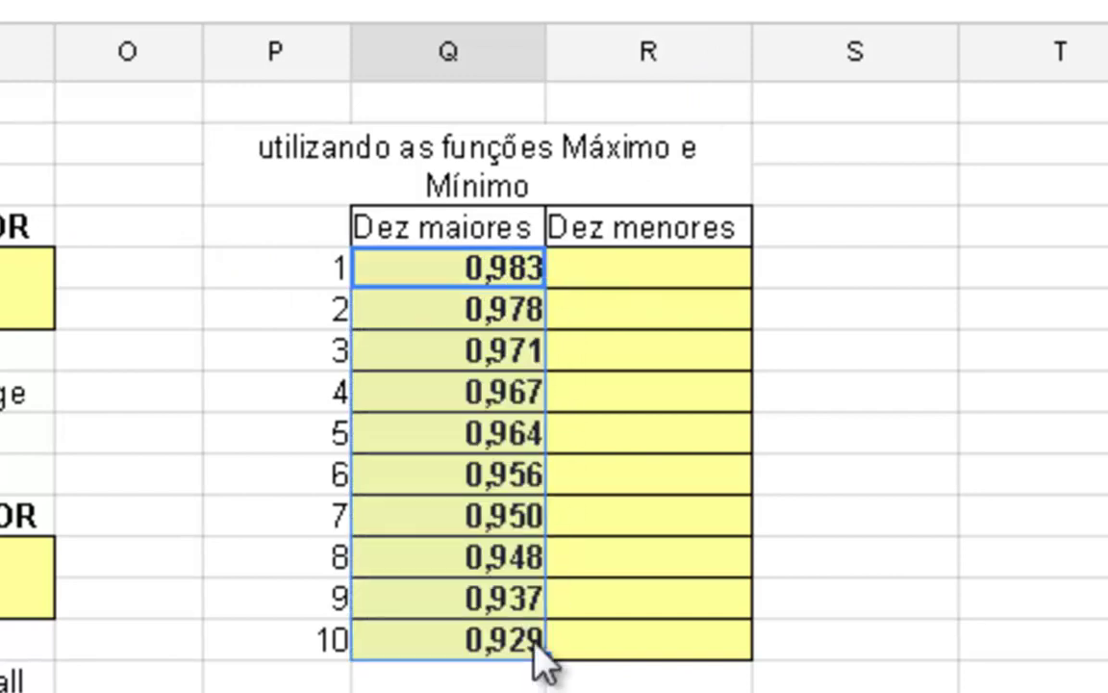
click(519, 467)
click(603, 423)
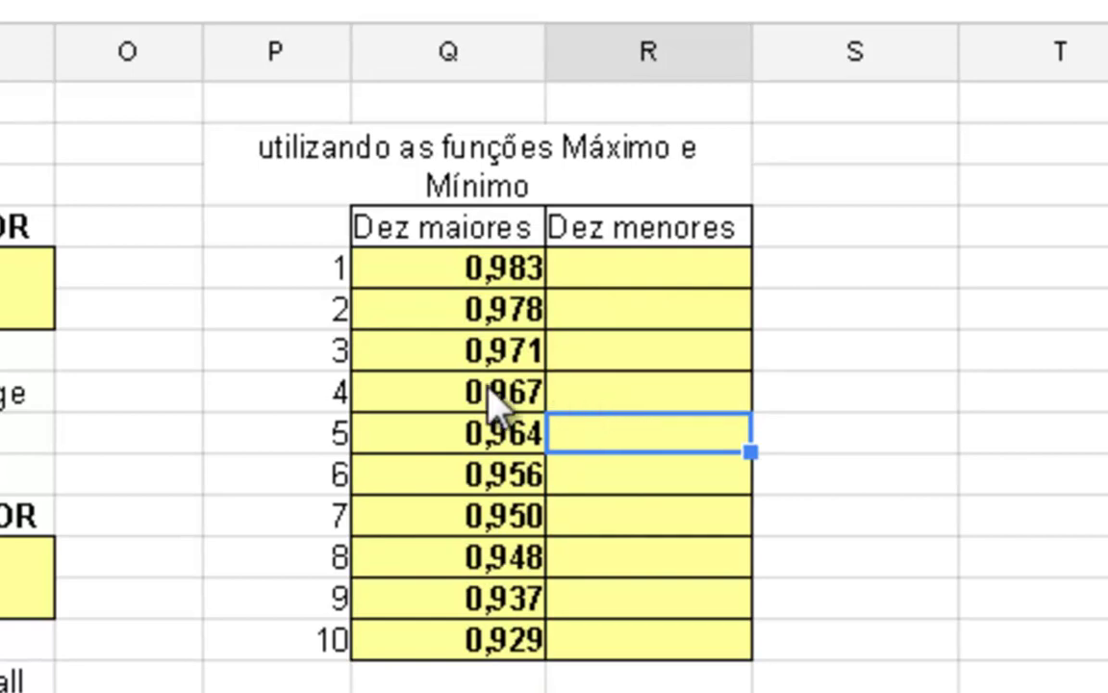
Step: Inspect the rank reference in the LARGE formula in the eighth "Dez maiores" row, leaving the formula as it is
click(525, 569)
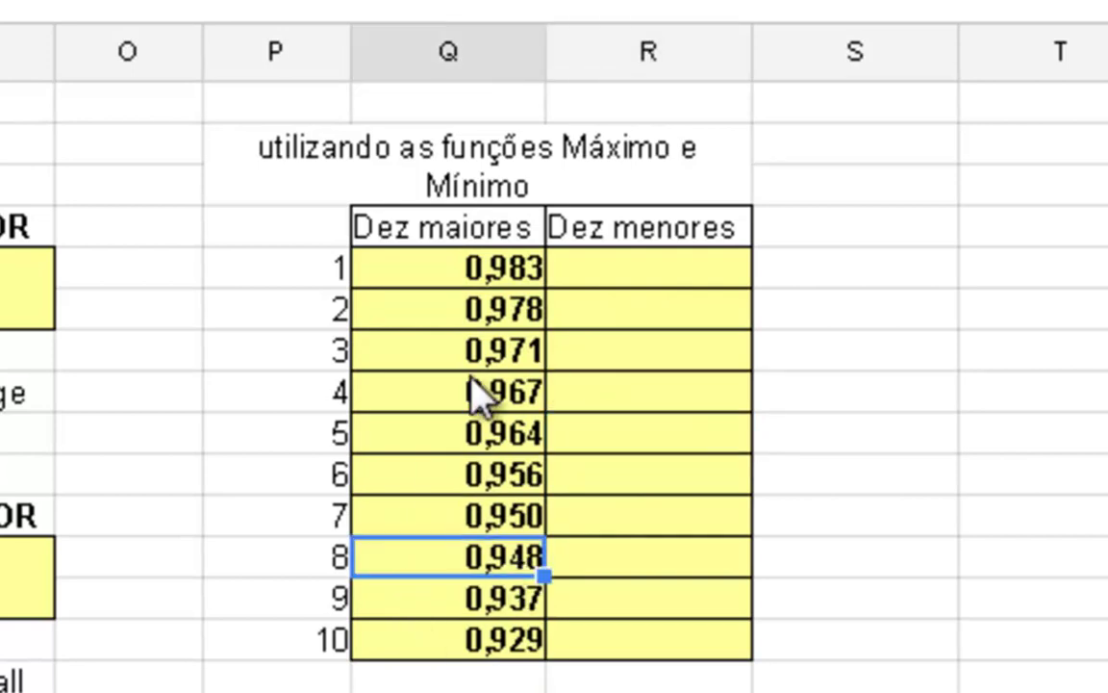
key(F2)
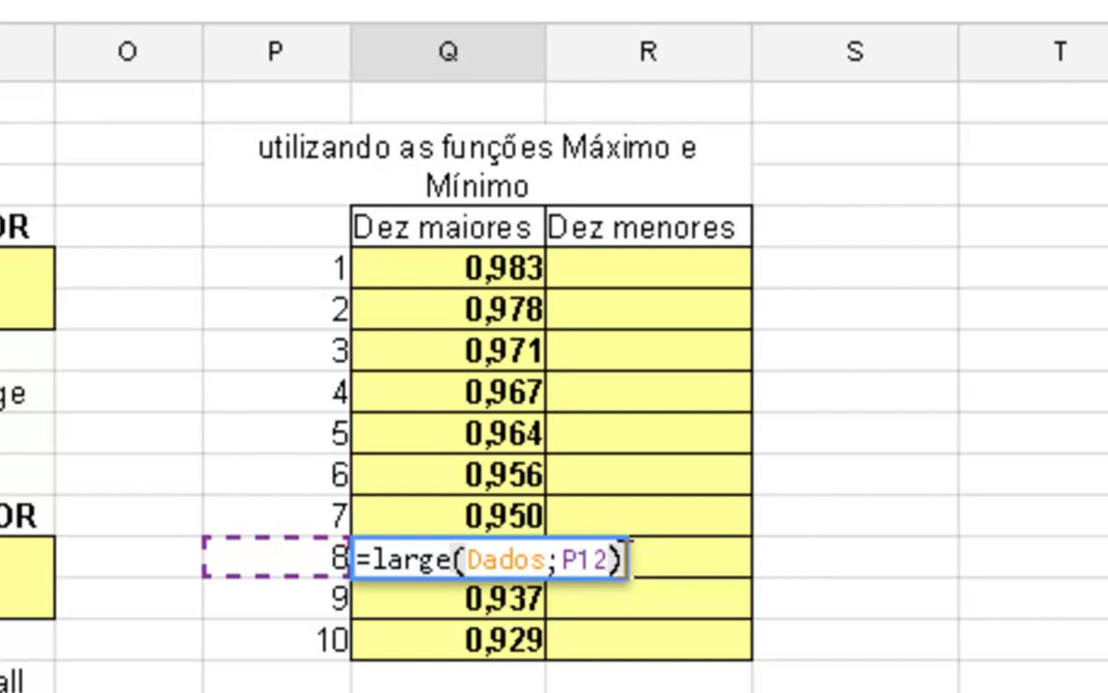
drag(618, 558, 545, 558)
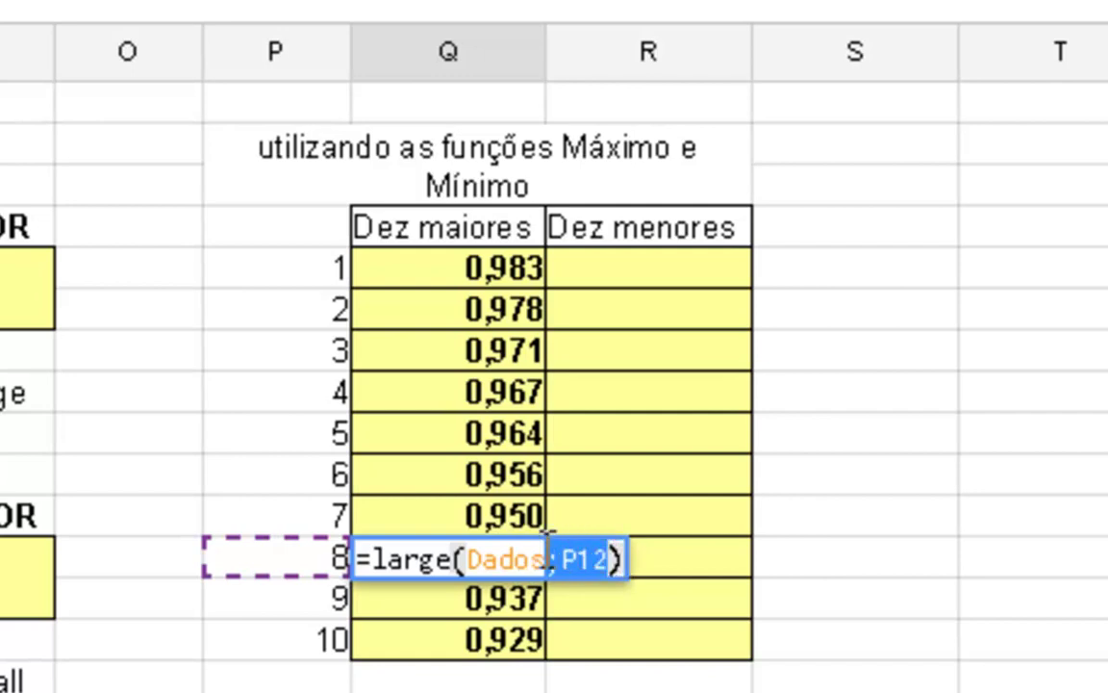
key(shift+Right)
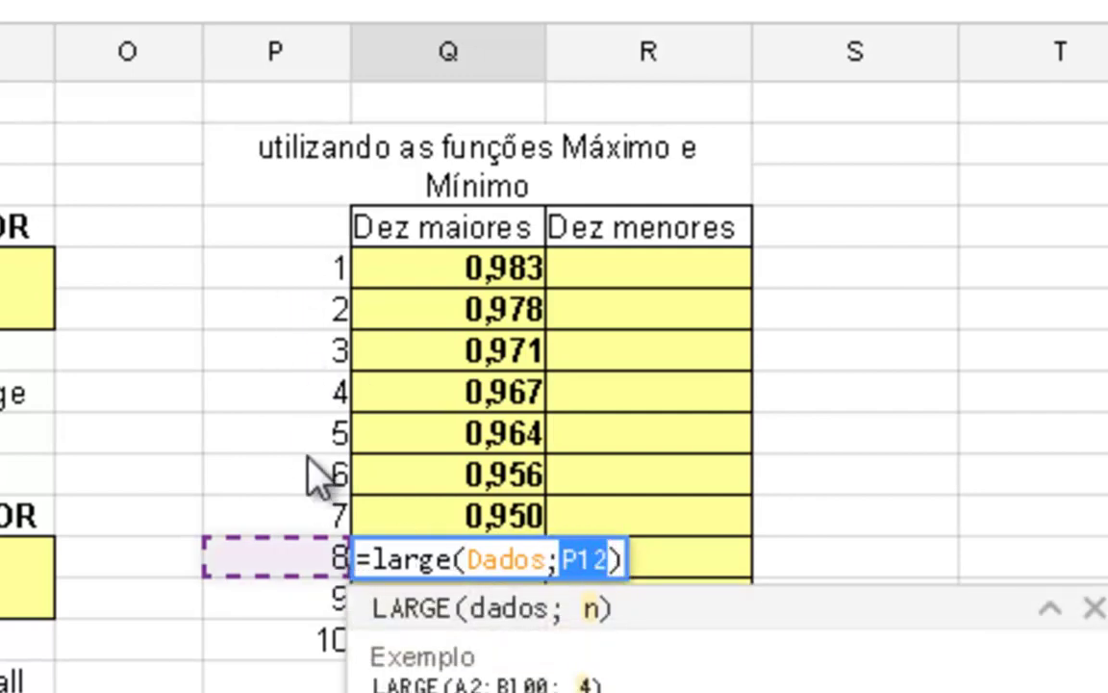
key(Escape)
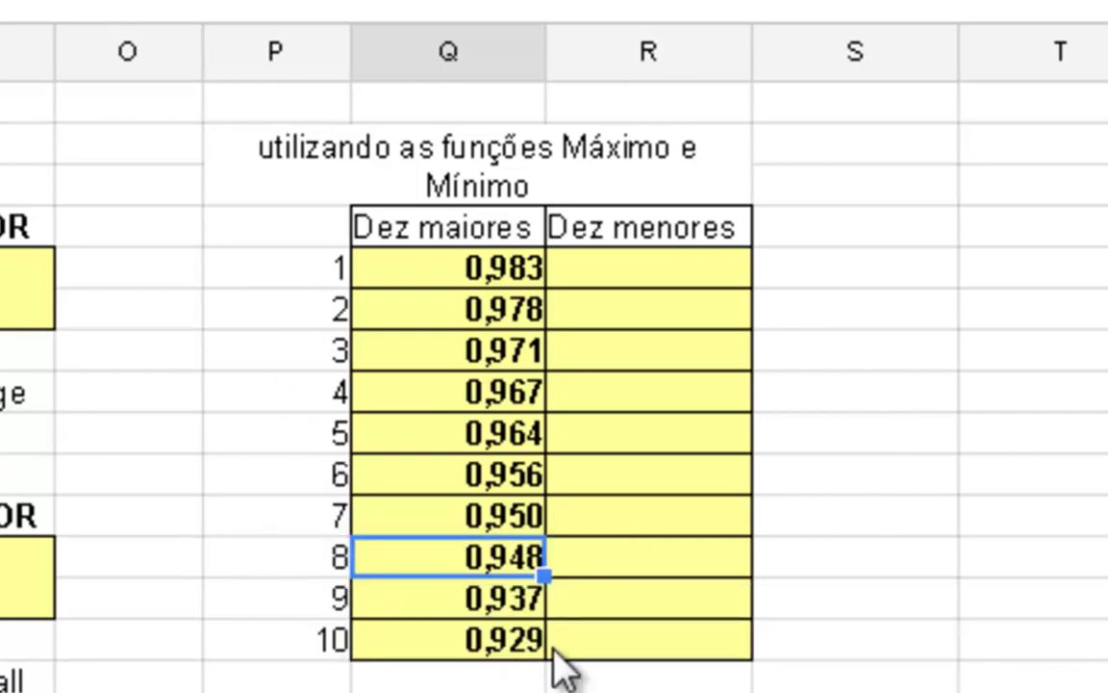
Step: Enter =small(dados;P5) in R5, the first "Dez menores" cell, taking the rank from column P
click(619, 276)
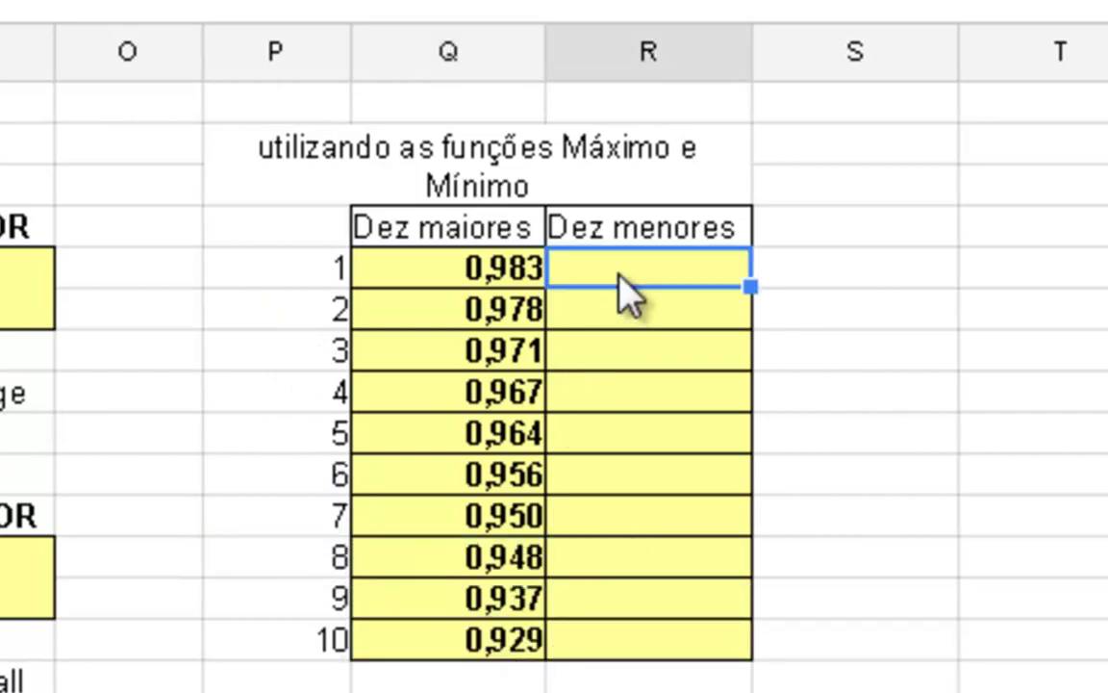
text(=sma)
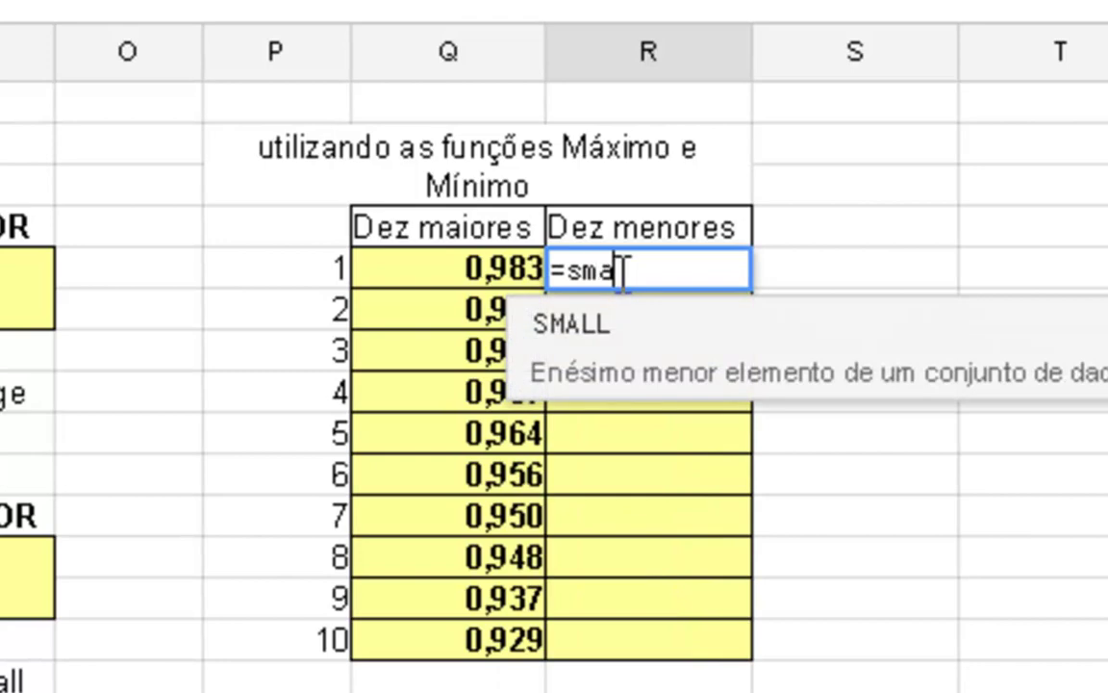
text(ll()
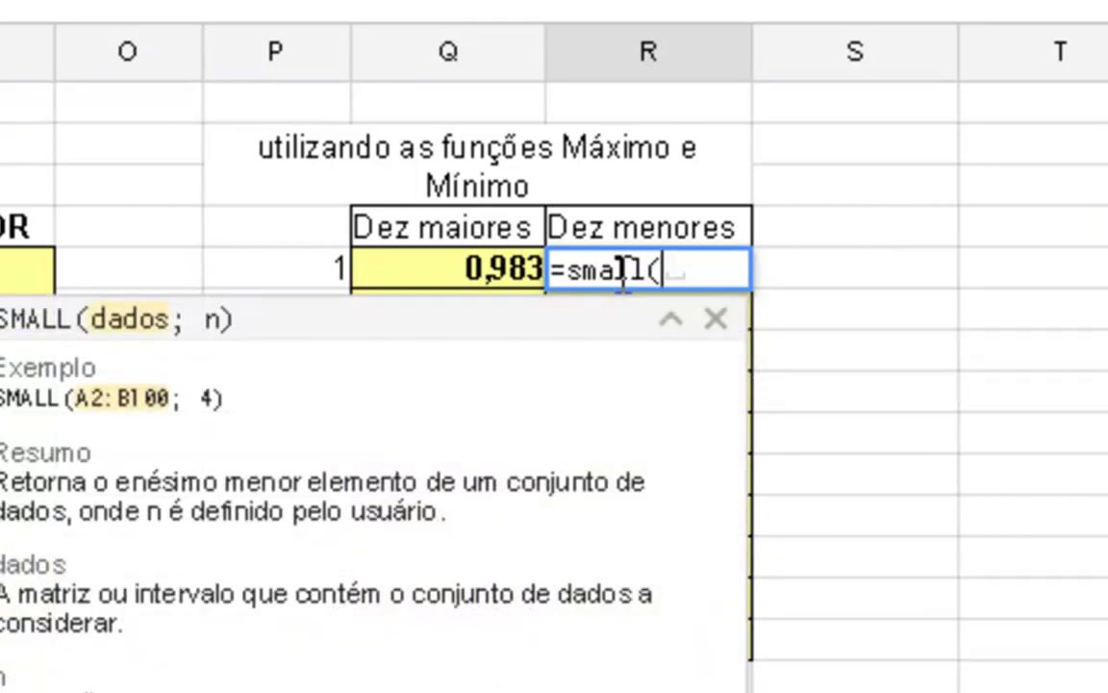
text(dados;)
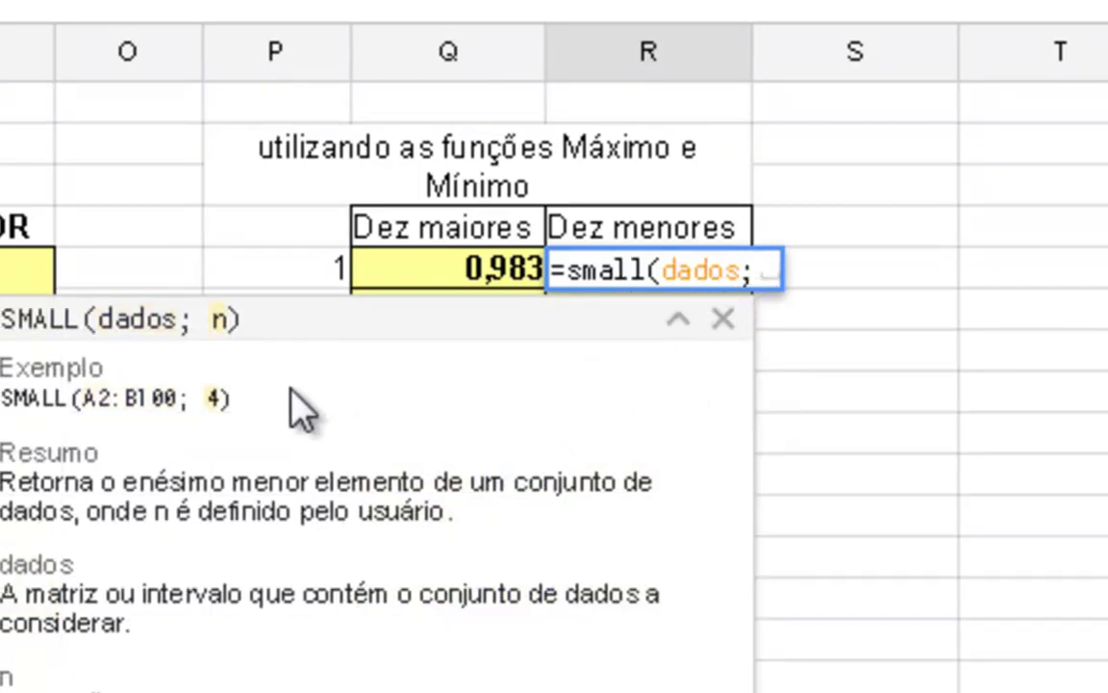
click(300, 260)
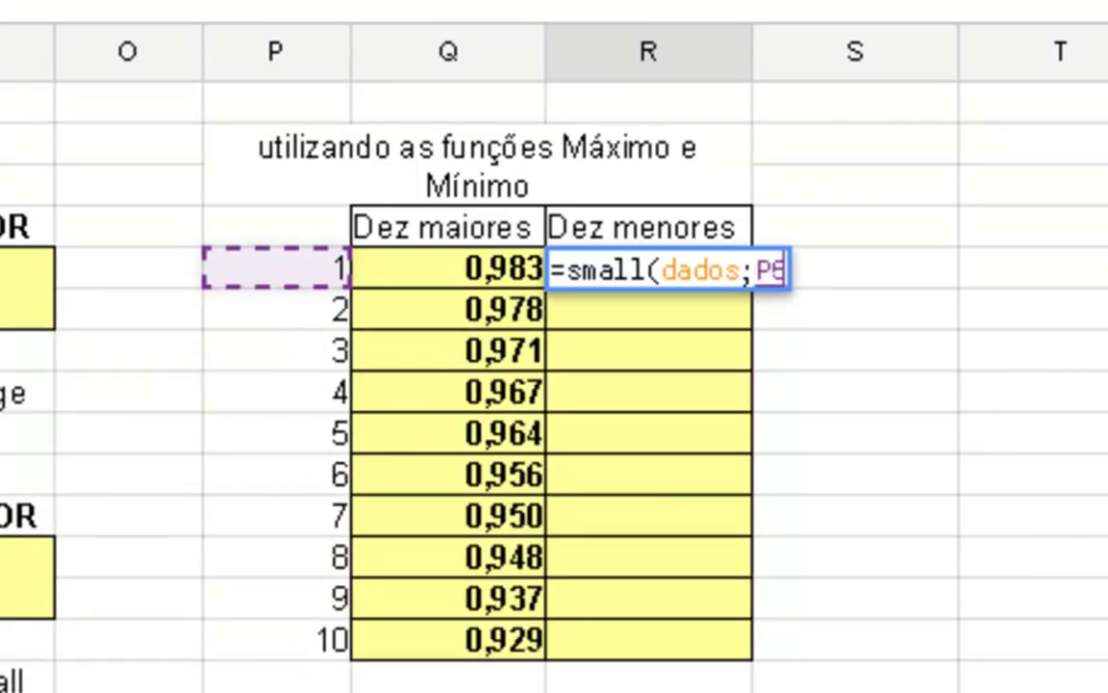
key(Return)
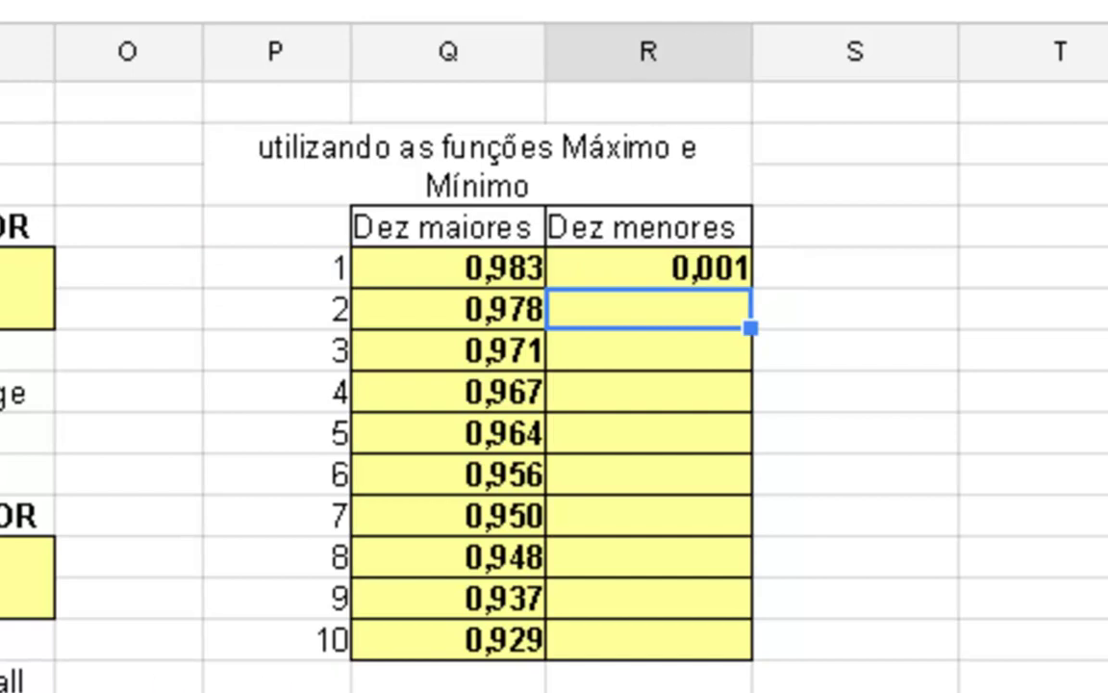
Step: Fill the SMALL formula from R5 down to the tenth row of the "Dez menores" column
click(715, 268)
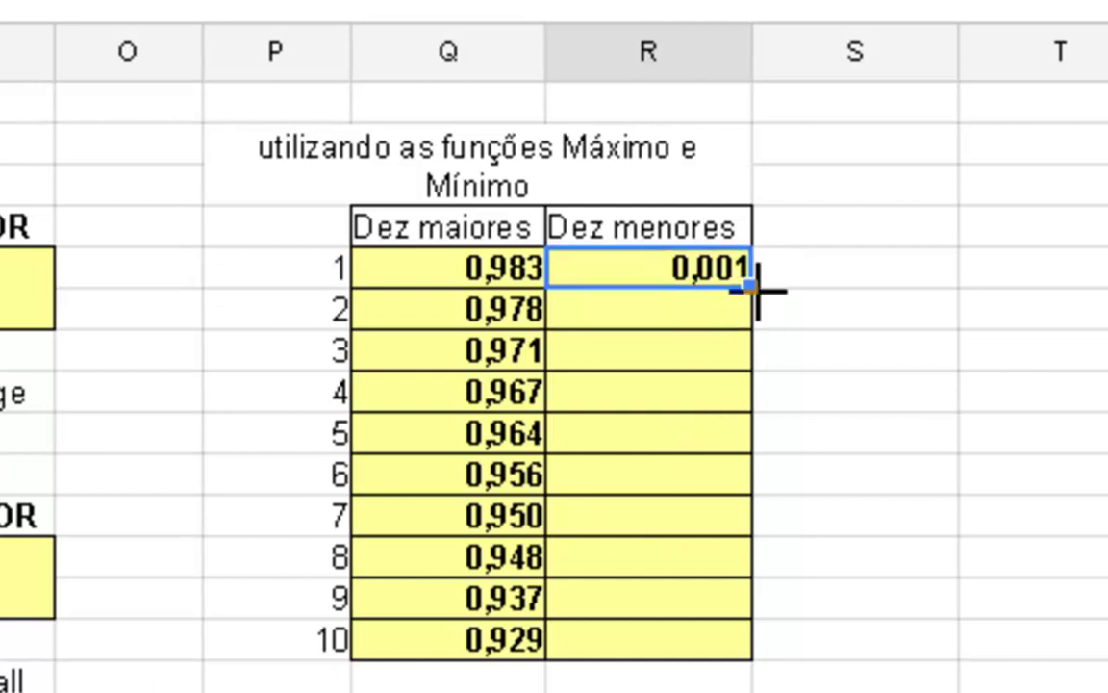
drag(757, 288, 718, 656)
click(697, 563)
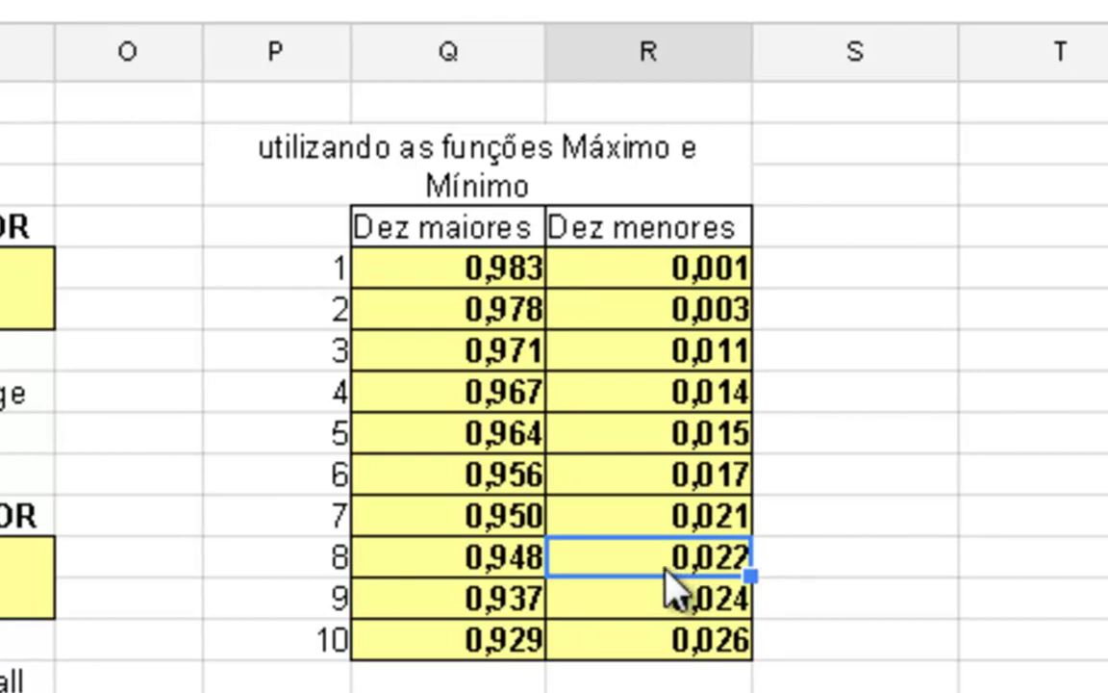
Step: Create a named range called Exercício for cells B49:H60 of the second data table
key(Left)
key(Left)
key(Left)
key(Left)
key(Left)
key(Left)
key(Left)
key(Left)
key(Left)
key(Left)
key(Left)
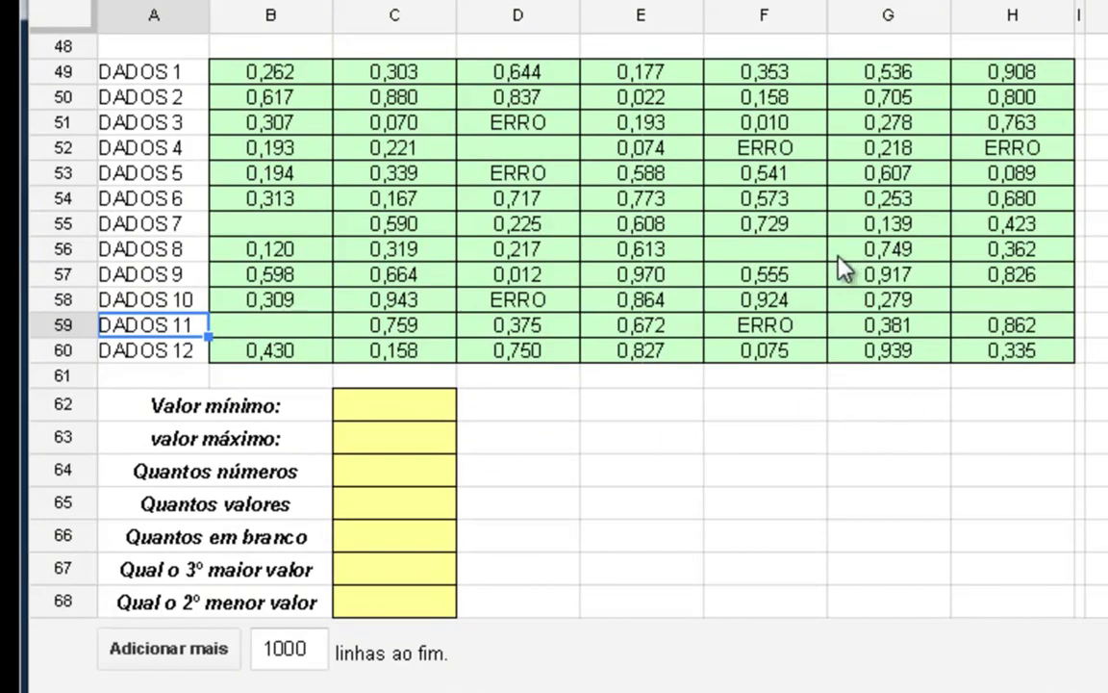
drag(318, 85, 995, 348)
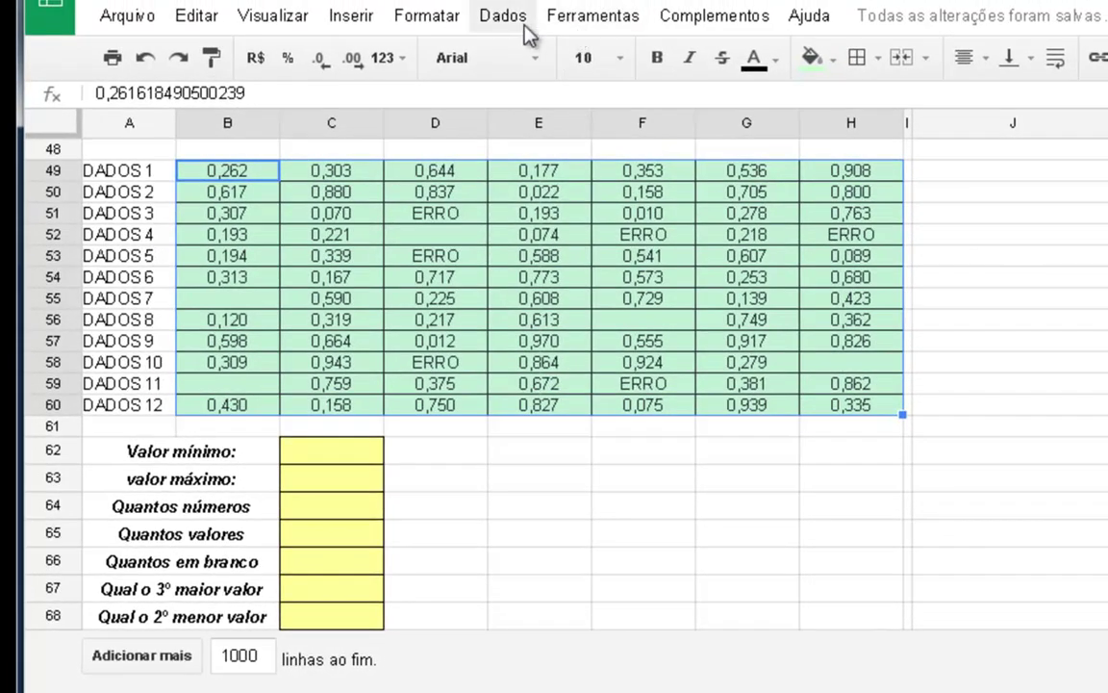
click(503, 16)
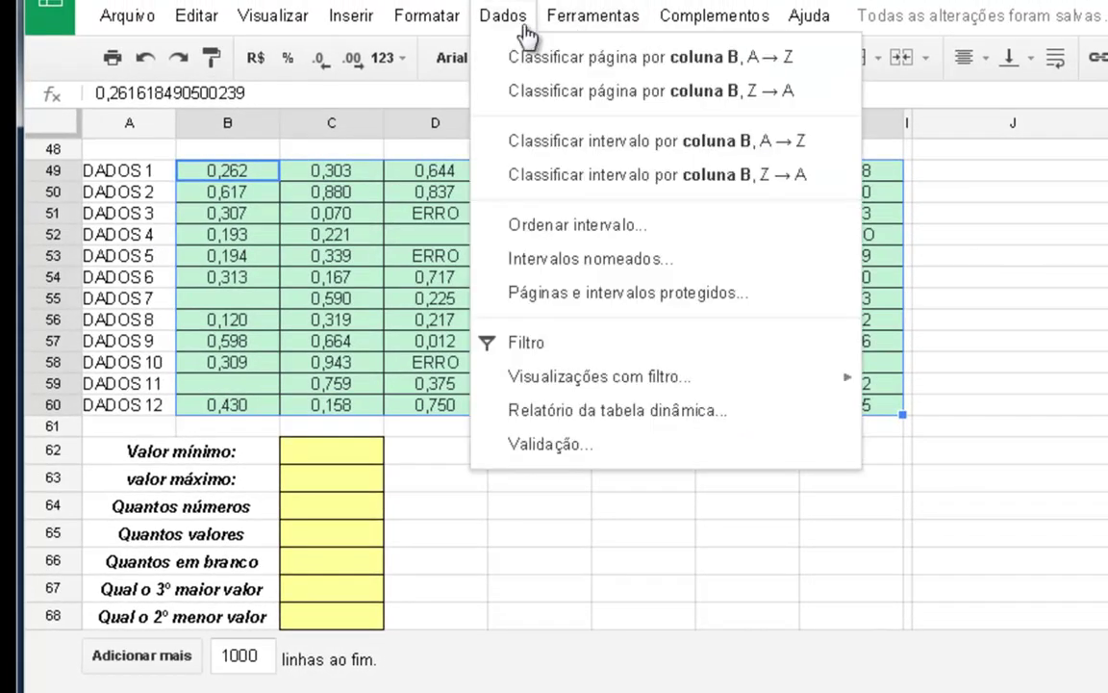
click(590, 273)
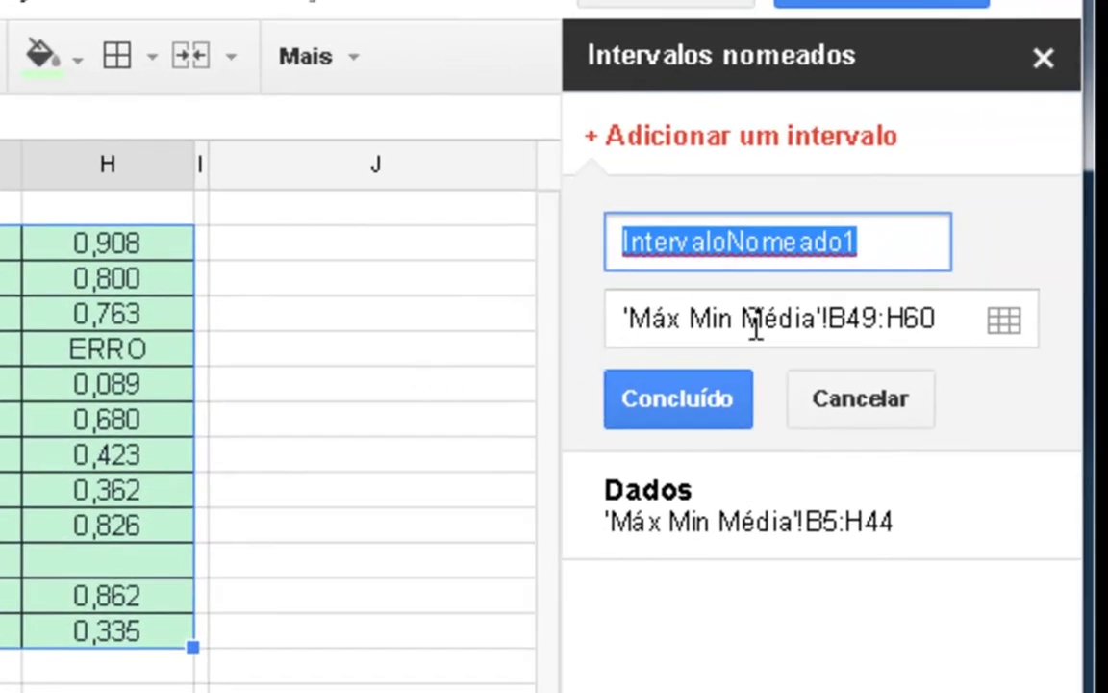
text(Exercio)
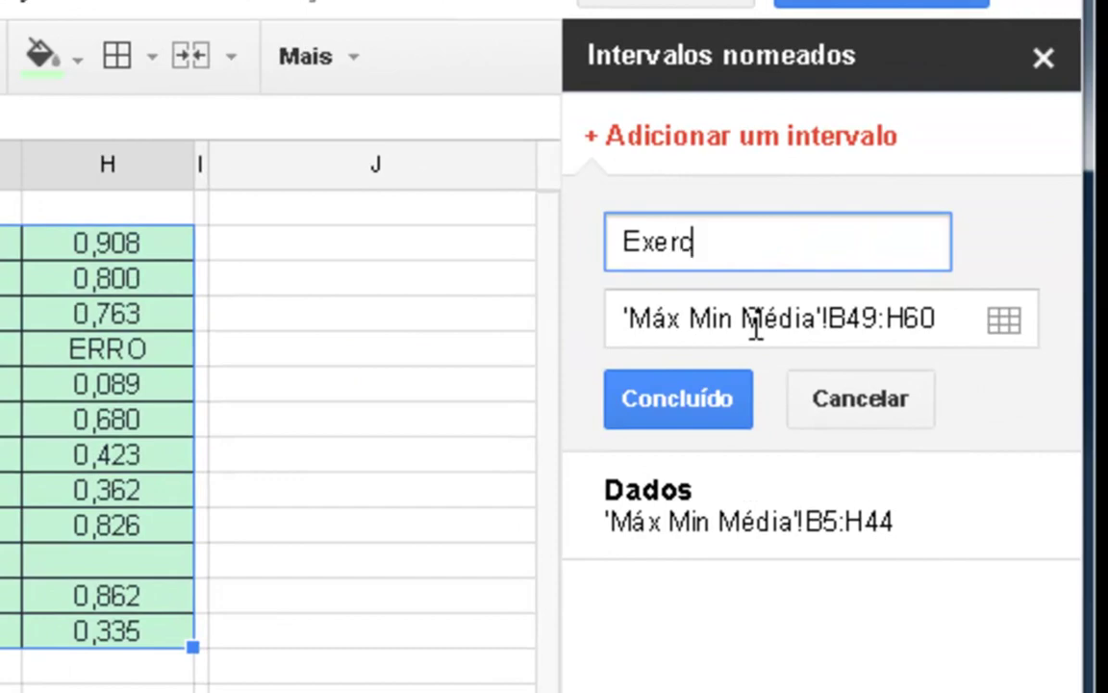
key(BackSpace)
key(BackSpace)
text(ício)
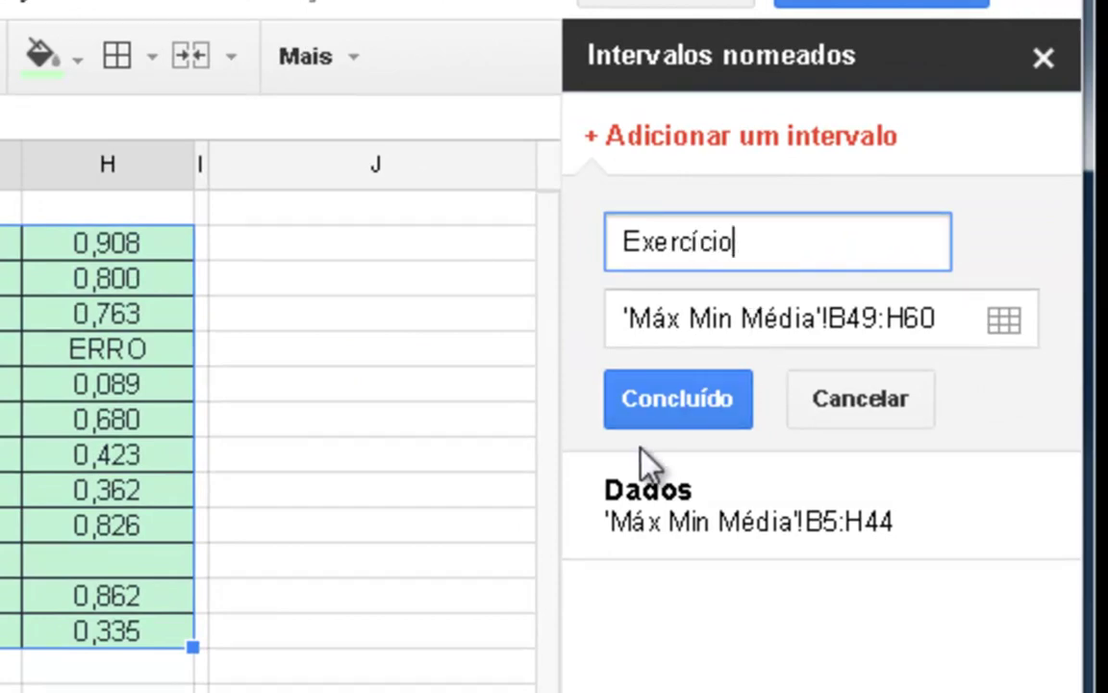
click(654, 416)
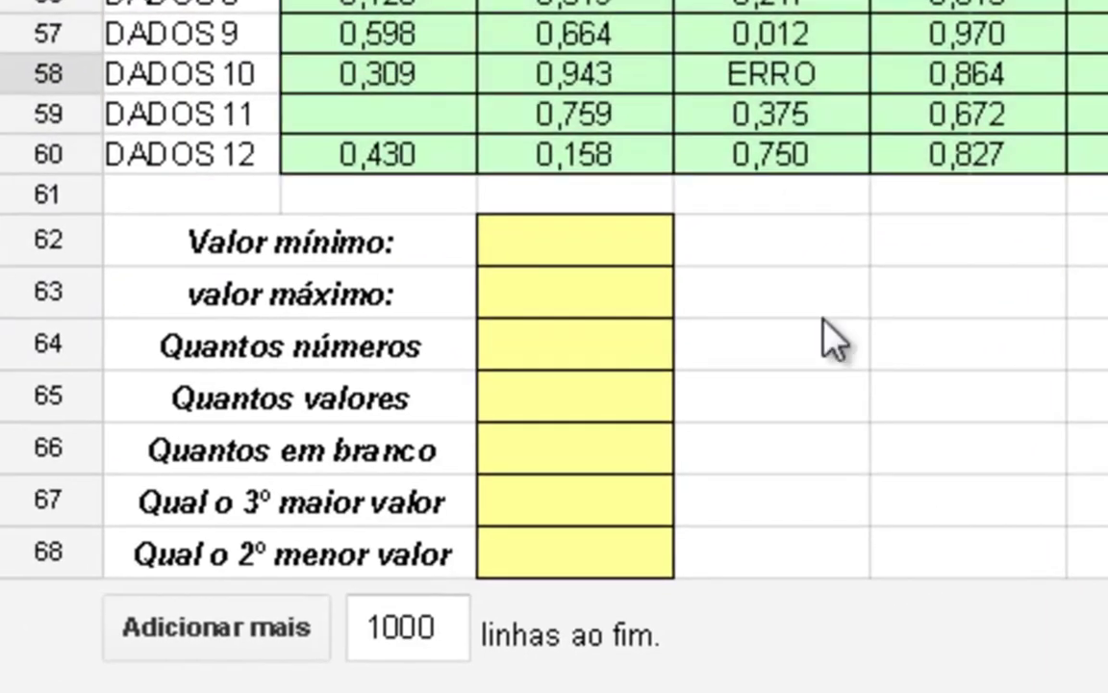
Step: Enter =min(Exercícios) in C62, beside "Valor mínimo"
click(519, 258)
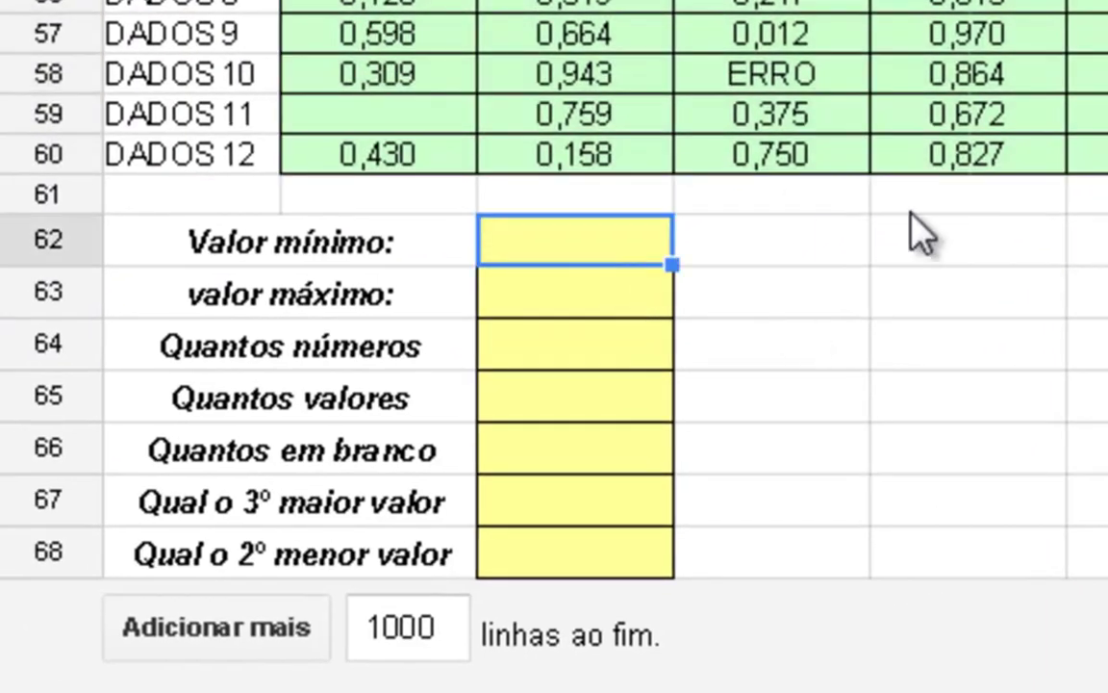
text(=)
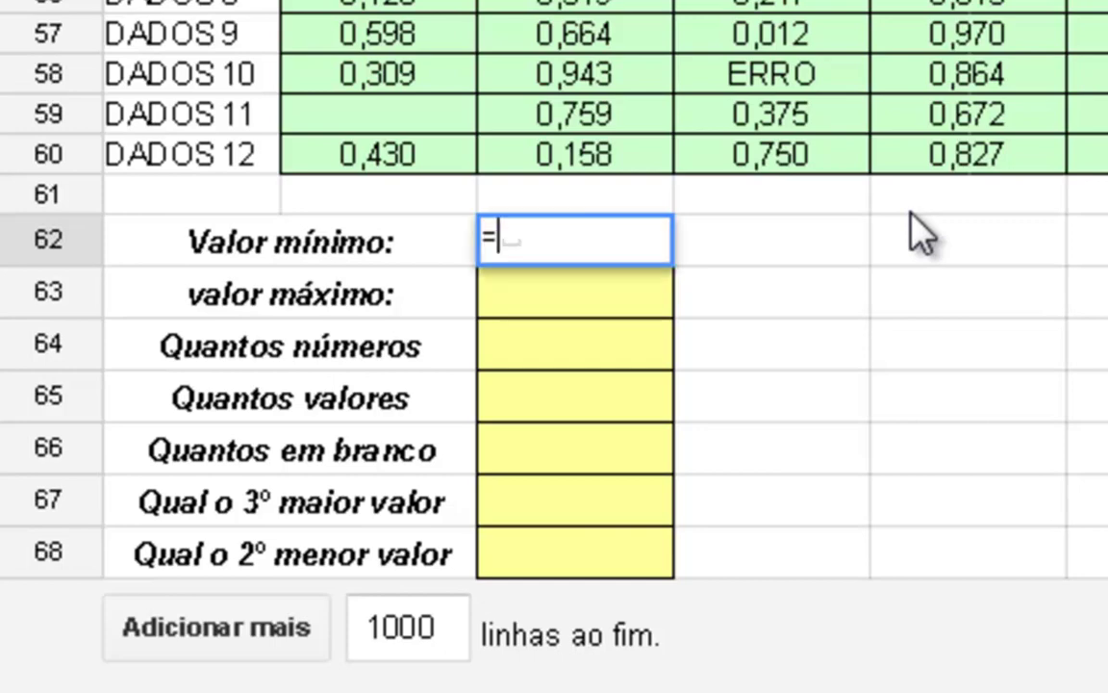
text(min()
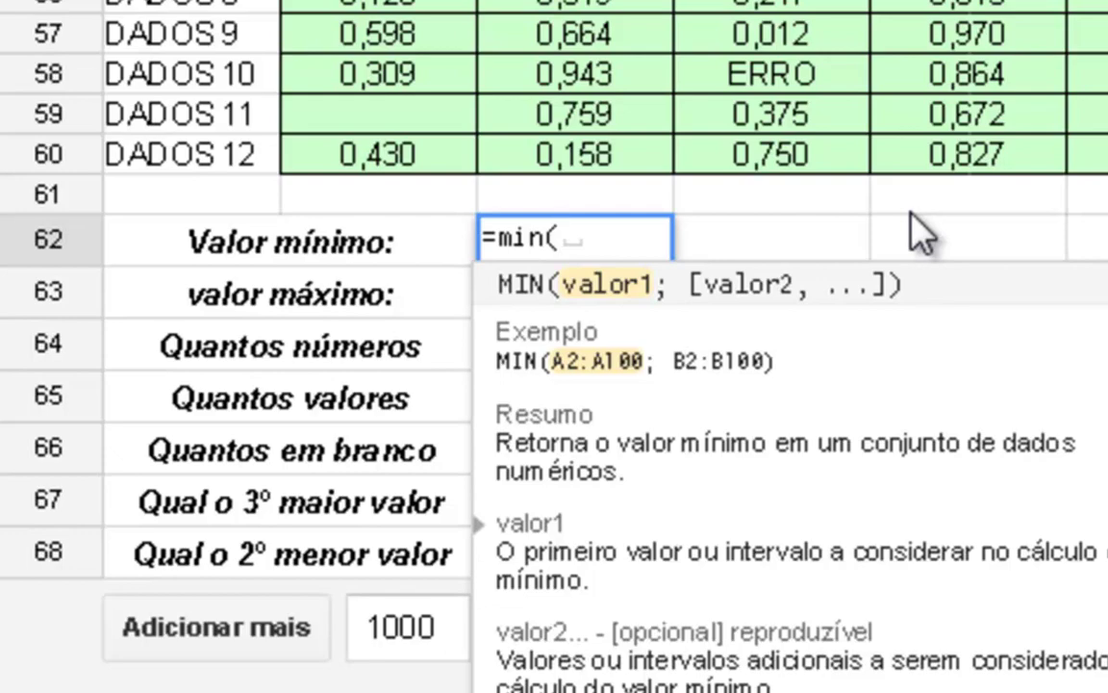
text(Exe)
text(rcício)
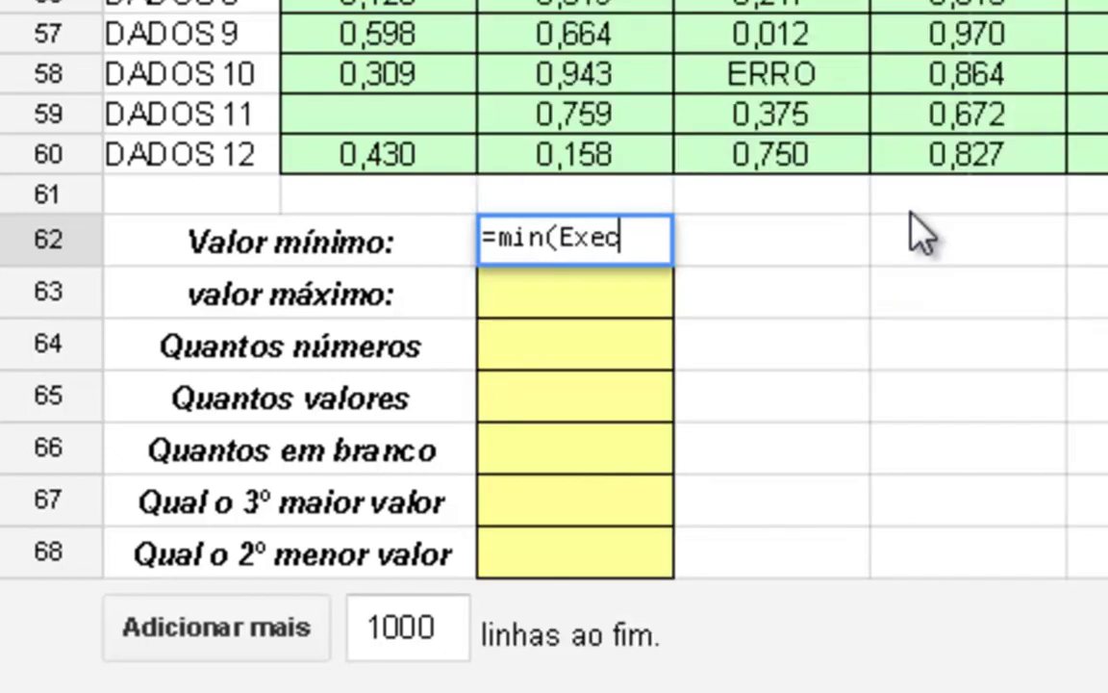
text(s))
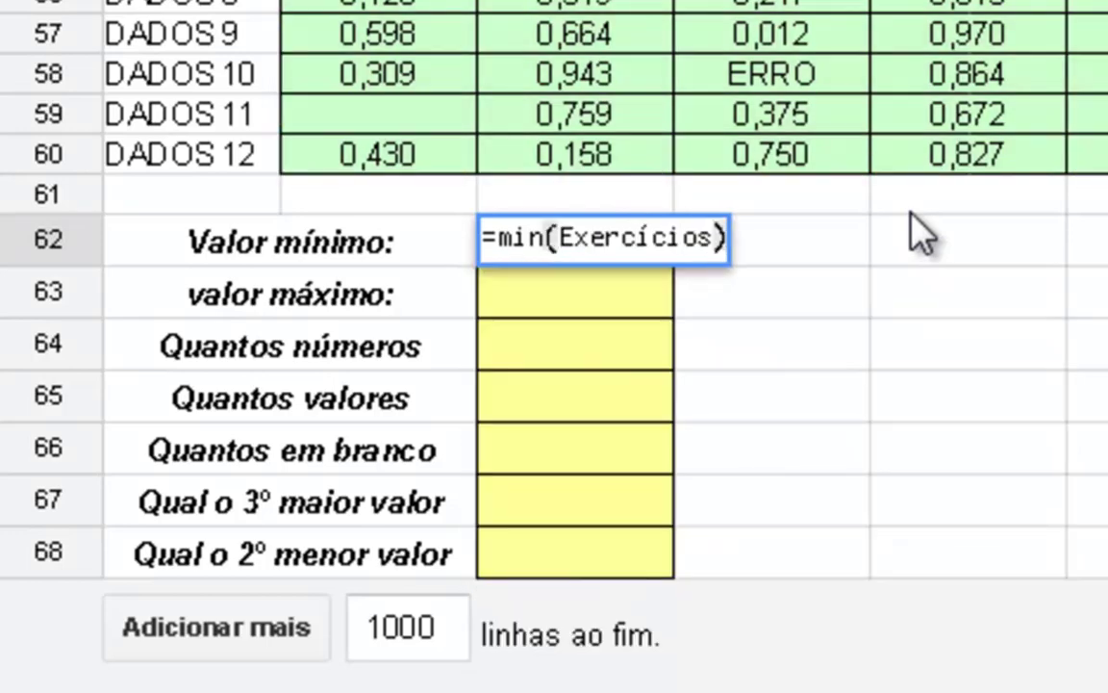
key(Return)
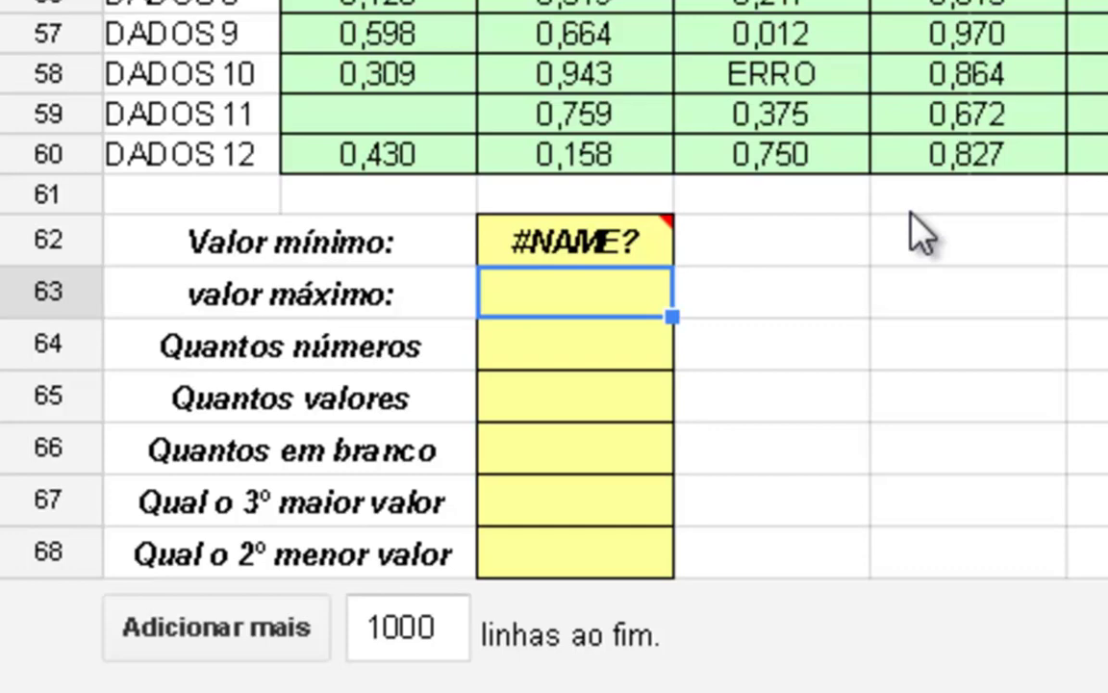
Step: Correct the range name in the "Valor mínimo" formula so that it reads =min(Exercício)
key(Up)
key(Return)
key(Left)
key(BackSpace)
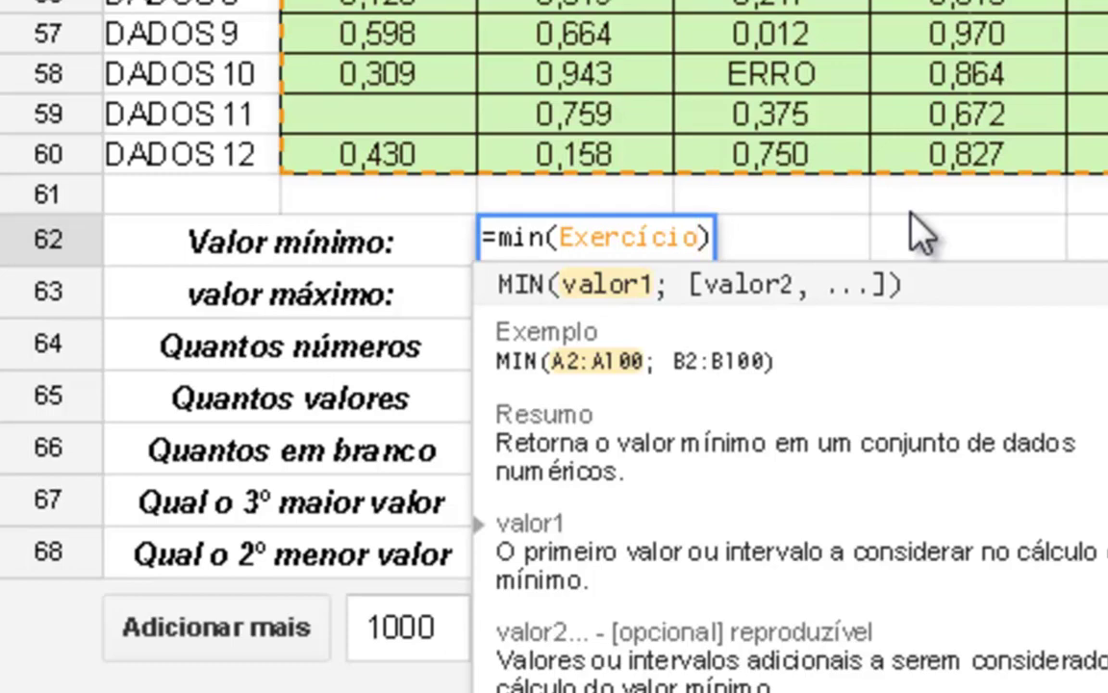
key(Return)
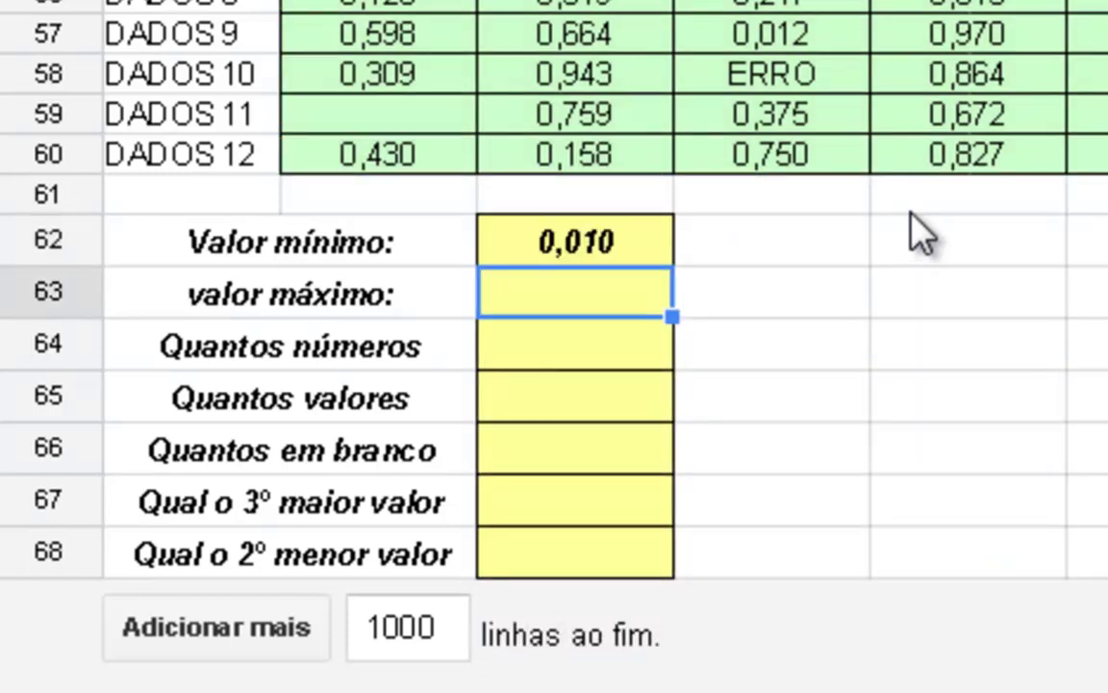
Step: Enter =max(Exercício) in C63, beside "valor máximo"
key(Up)
key(Down)
key(Down)
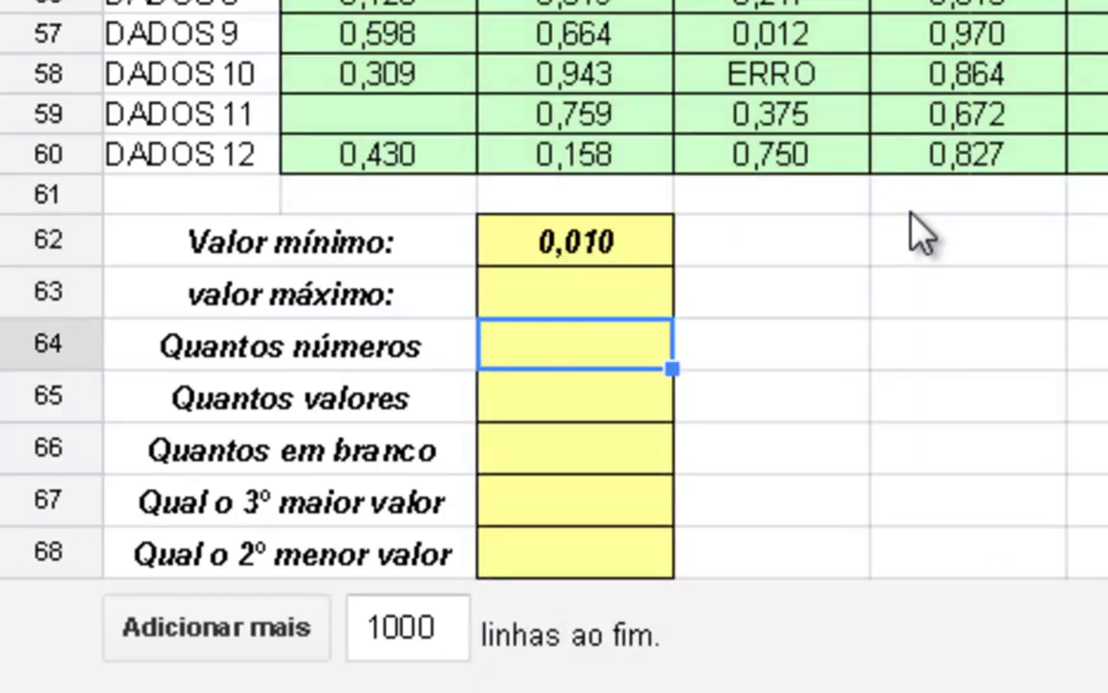
key(Up)
key(Up)
key(Down)
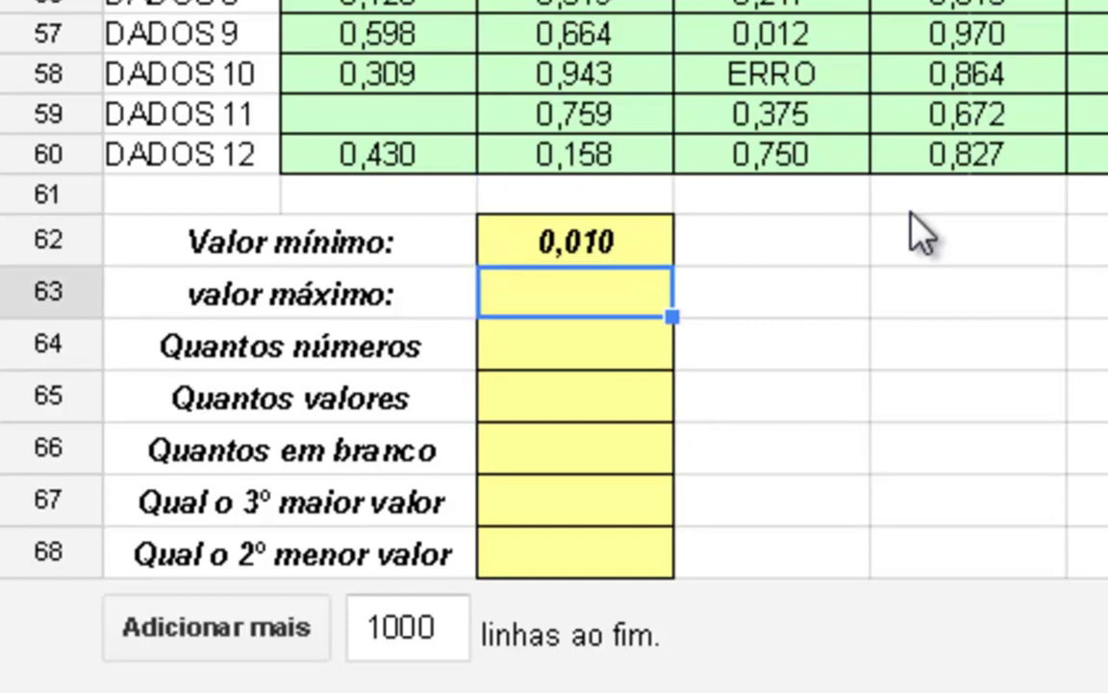
text(=max)
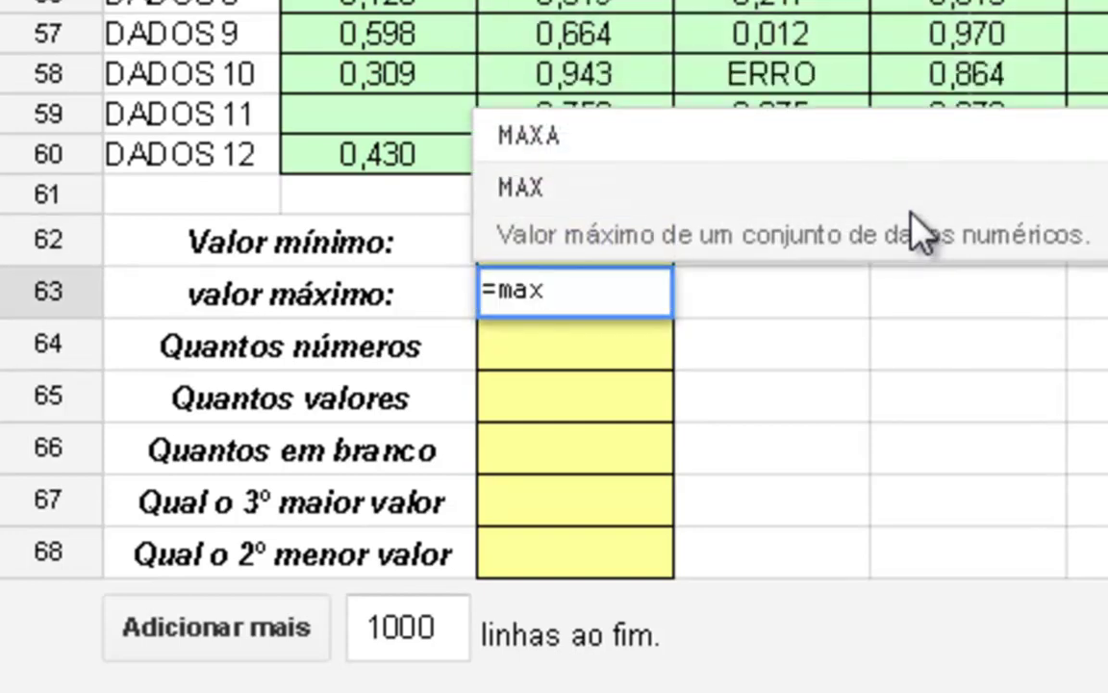
text((Exer)
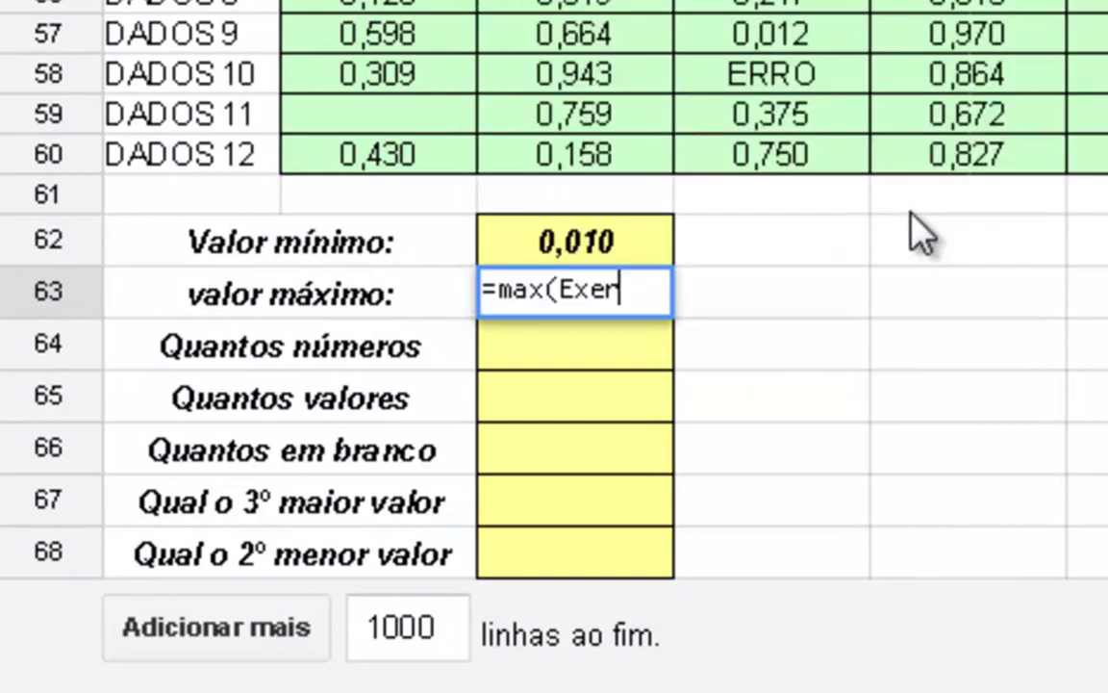
text(cício;)
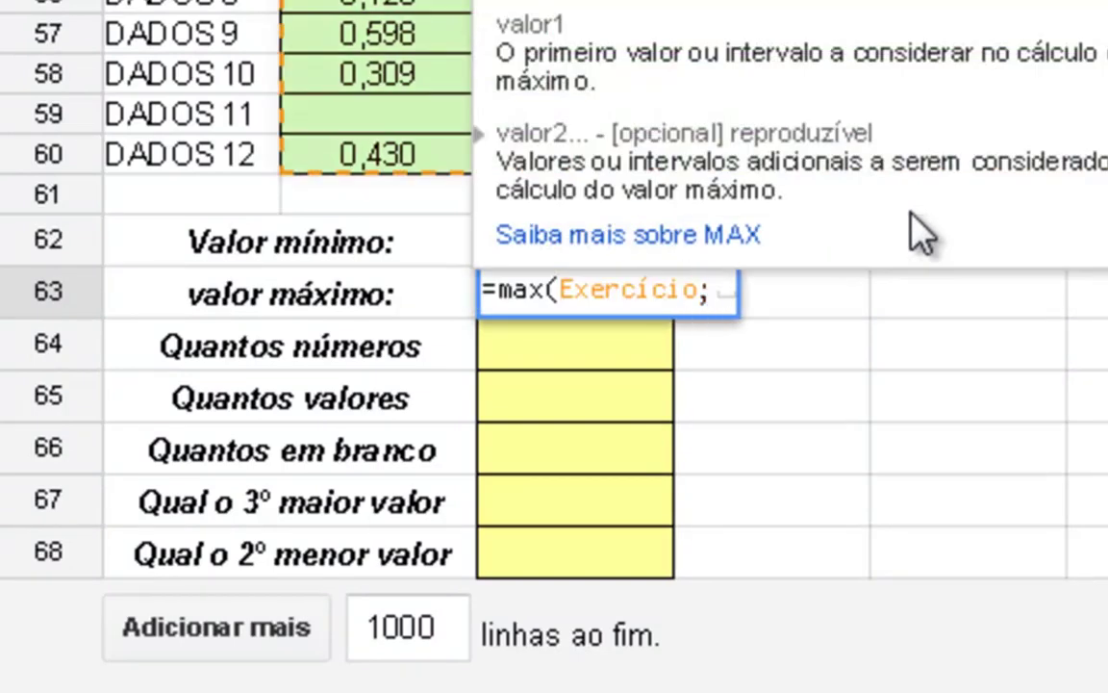
key(BackSpace)
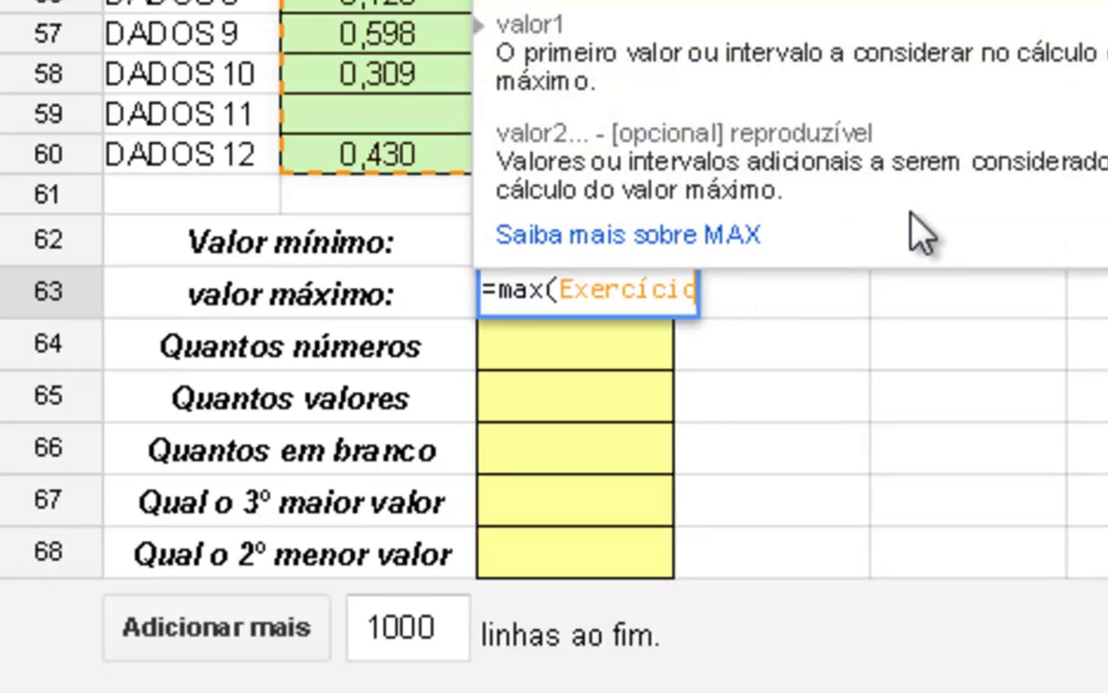
key(Return)
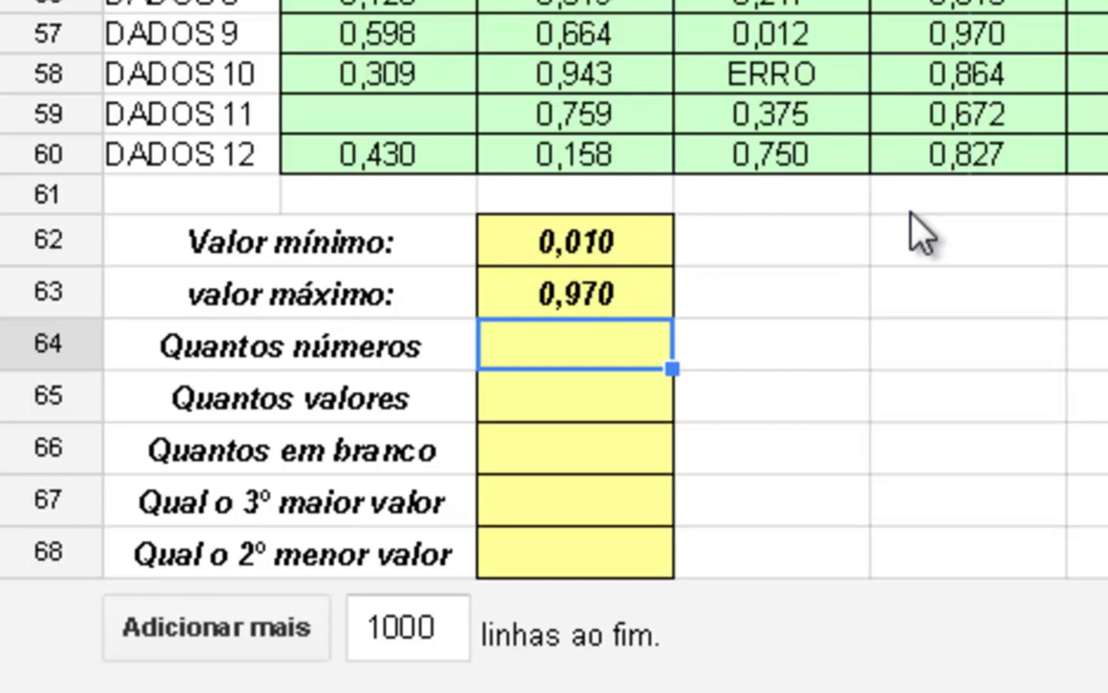
Step: Enter =count(Exercício) in C64, beside "Quantos números"
text(=)
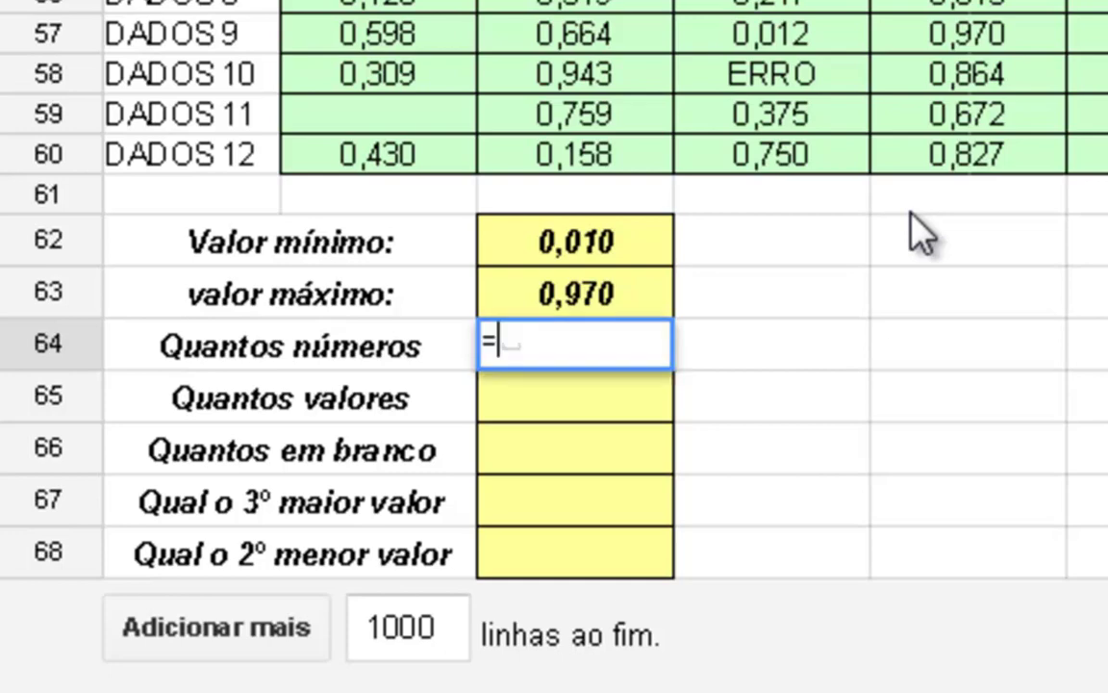
text(count)
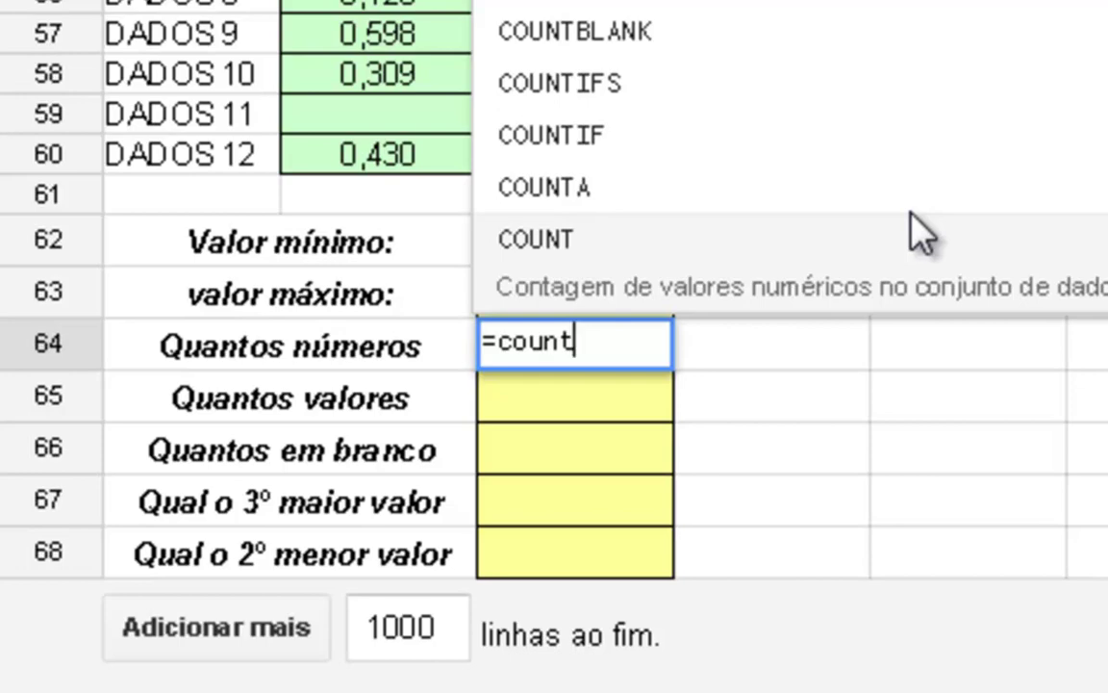
text(()
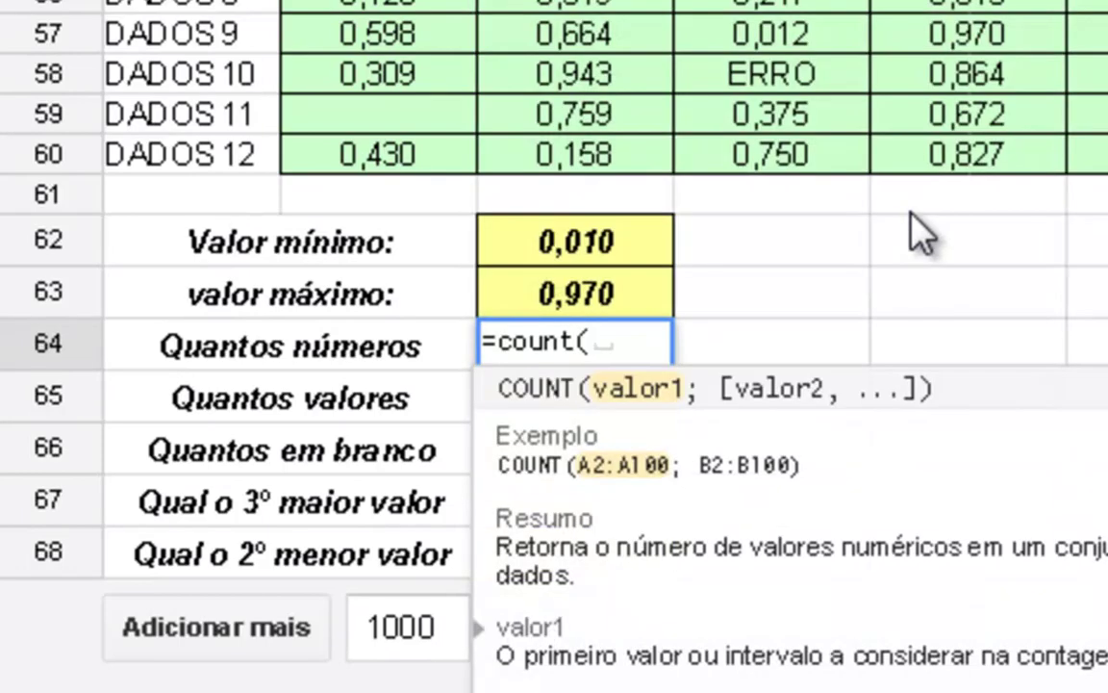
text(Exercício)
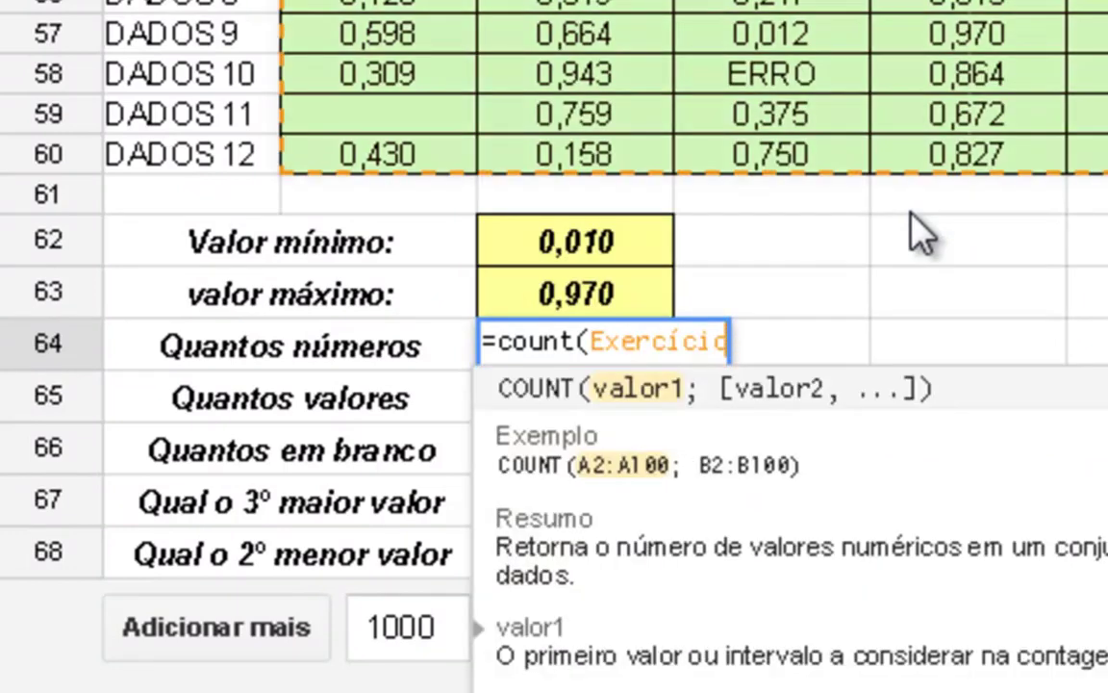
key(Return)
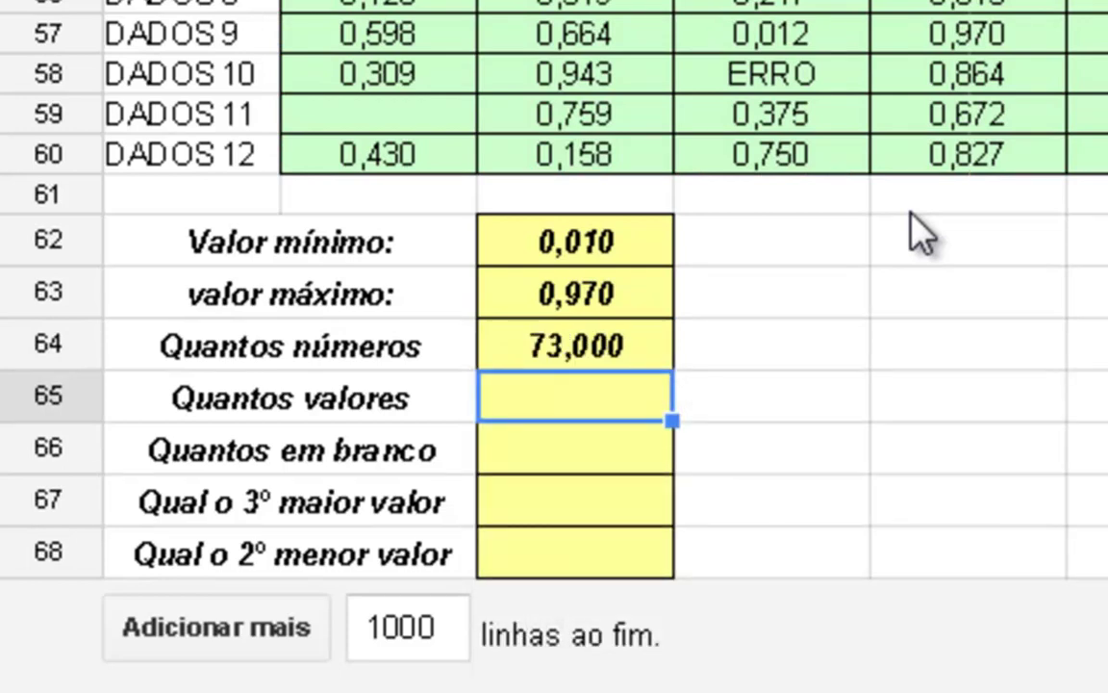
Step: Enter =counta(exercício) in C65, beside "Quantos valores"
text(=c)
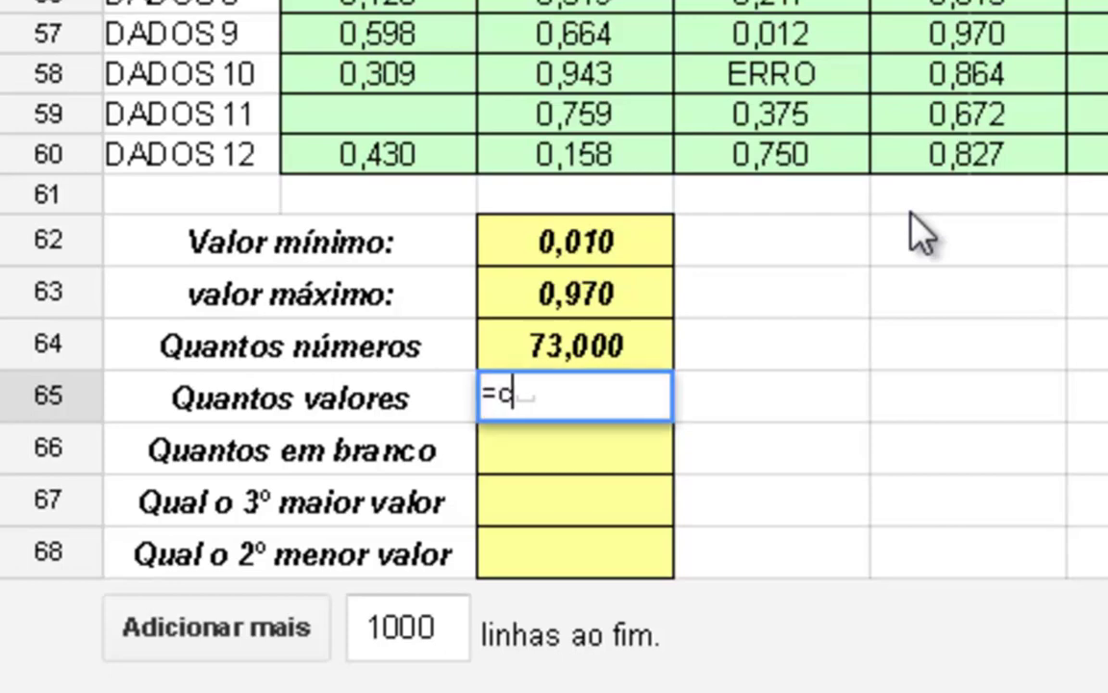
text(ount)
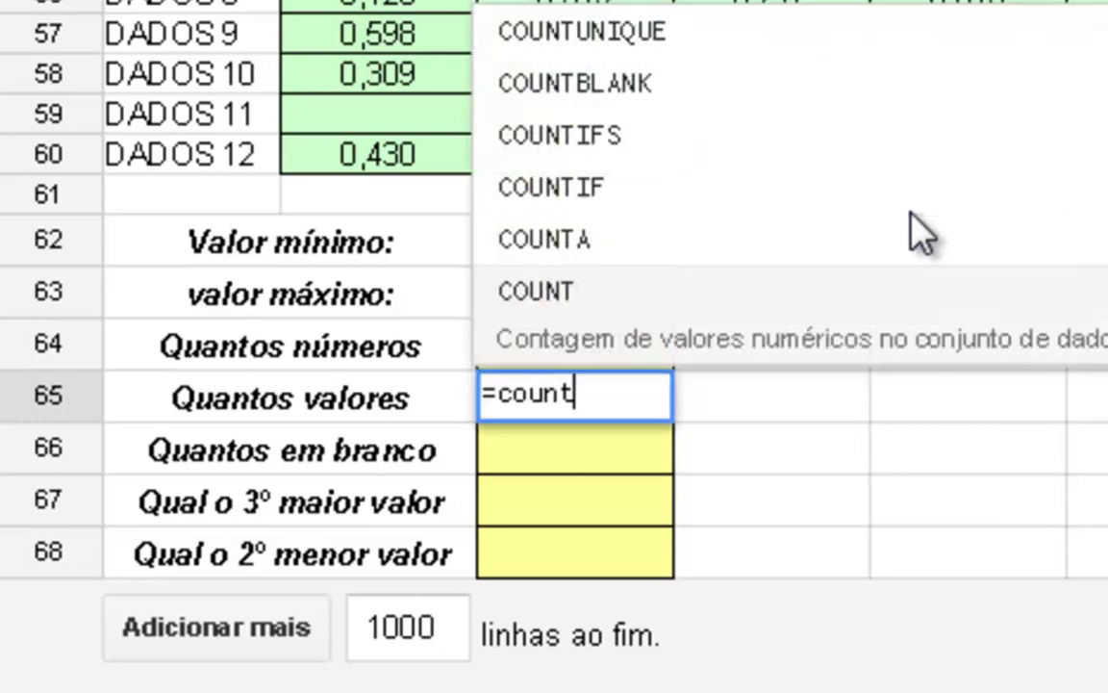
text(a()
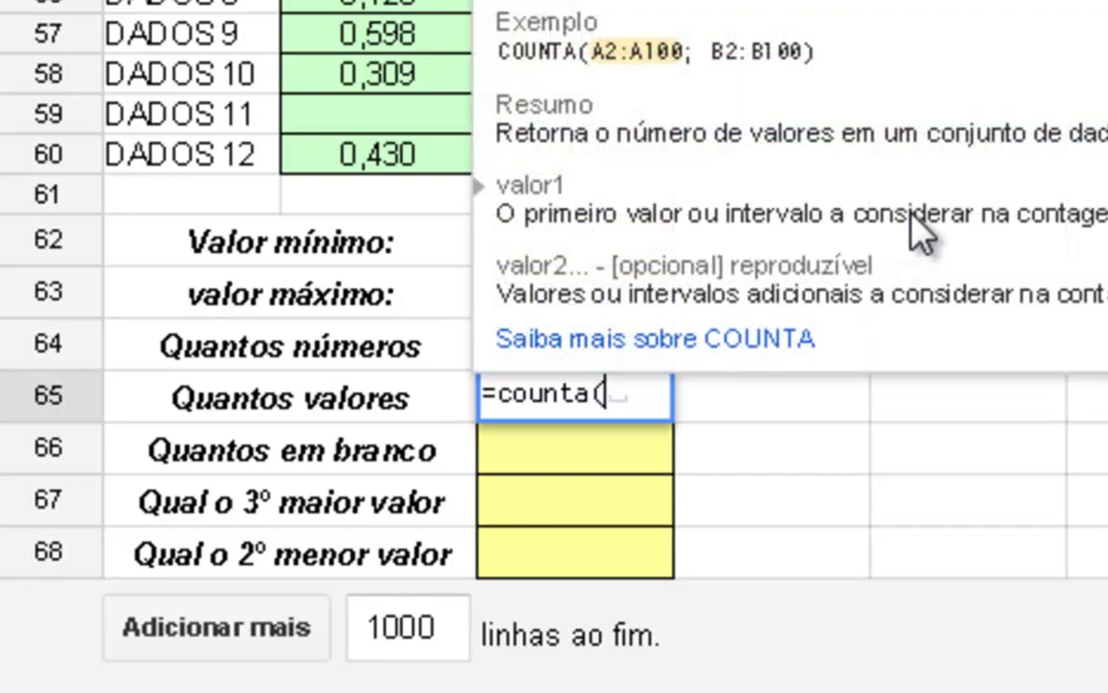
text(ex)
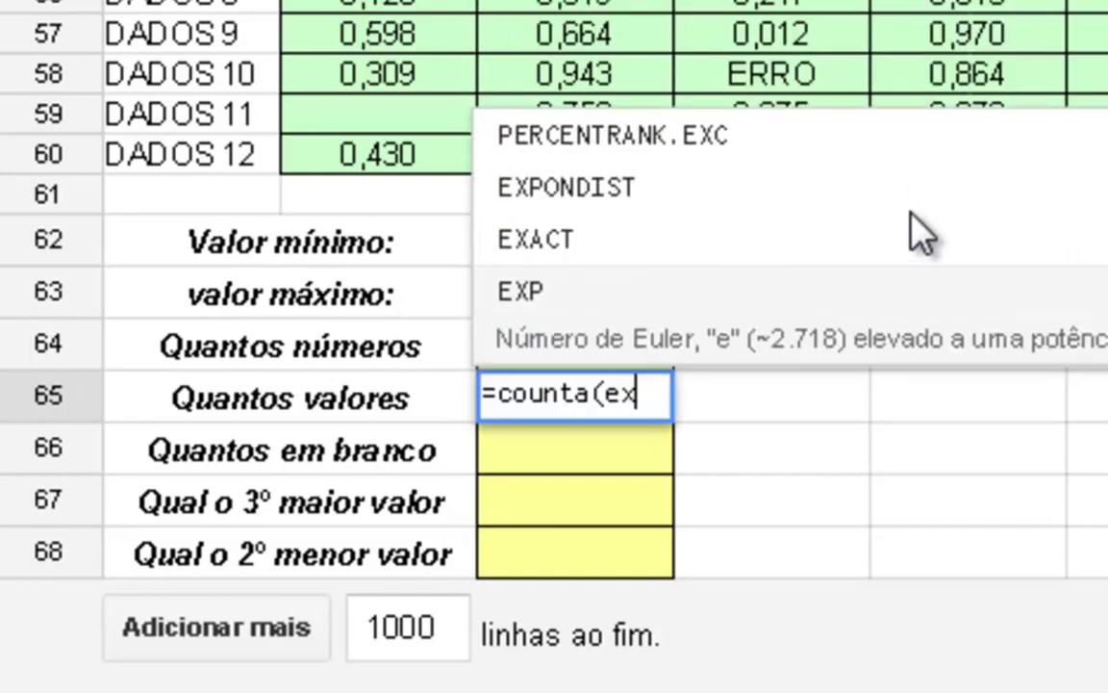
text(ercícios))
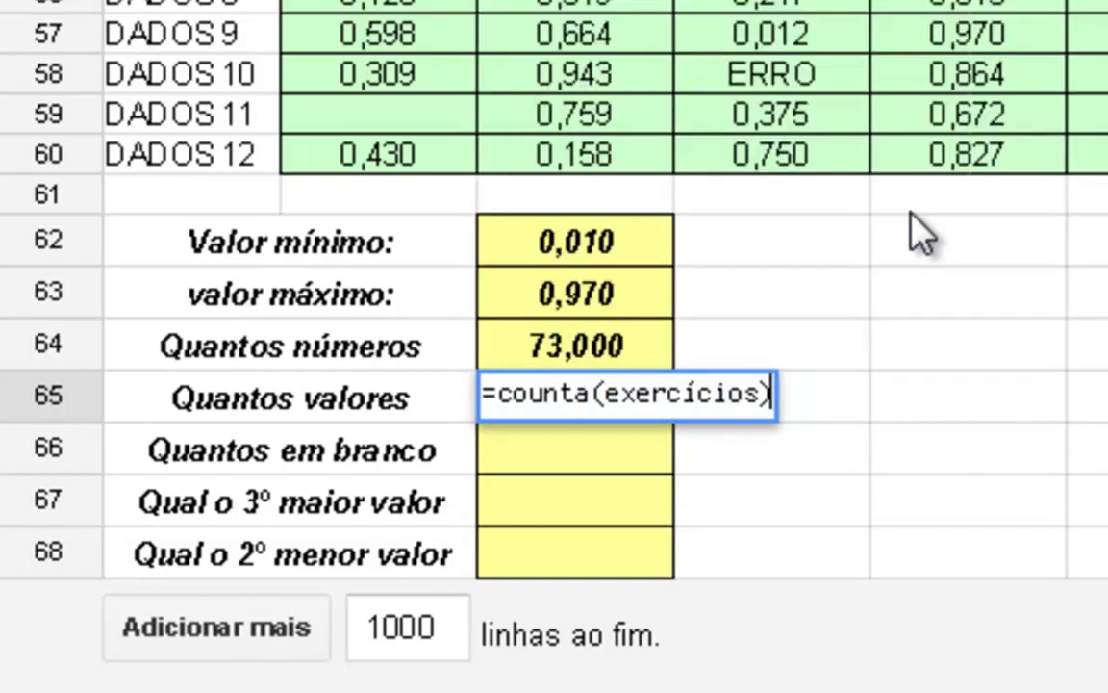
key(BackSpace)
key(BackSpace)
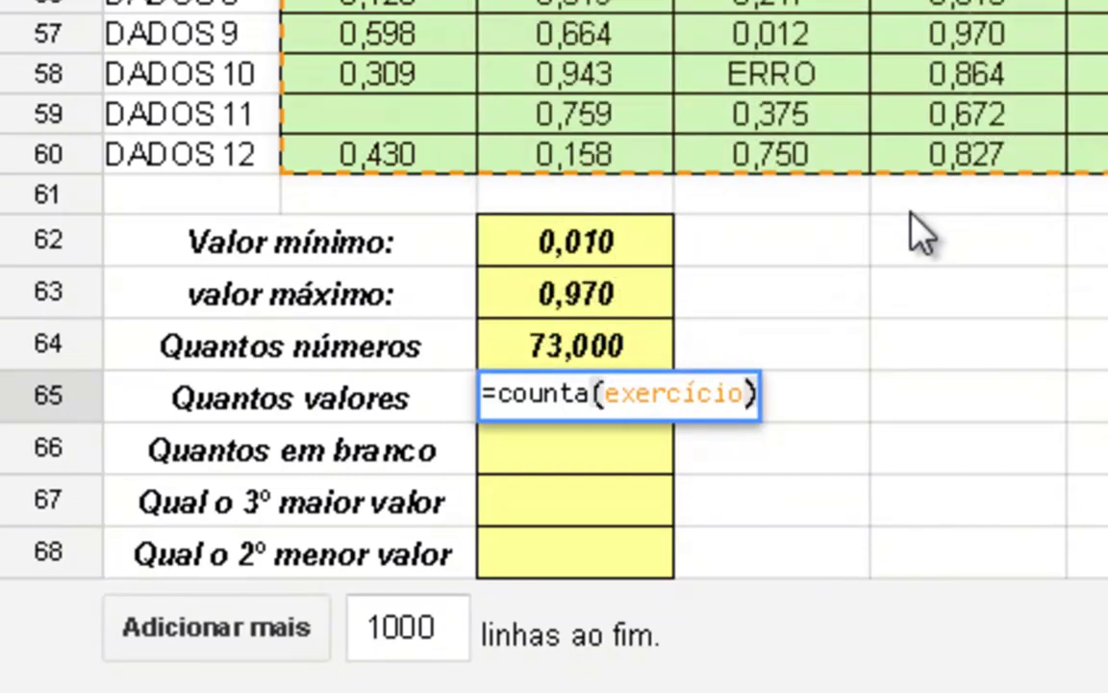
key(Return)
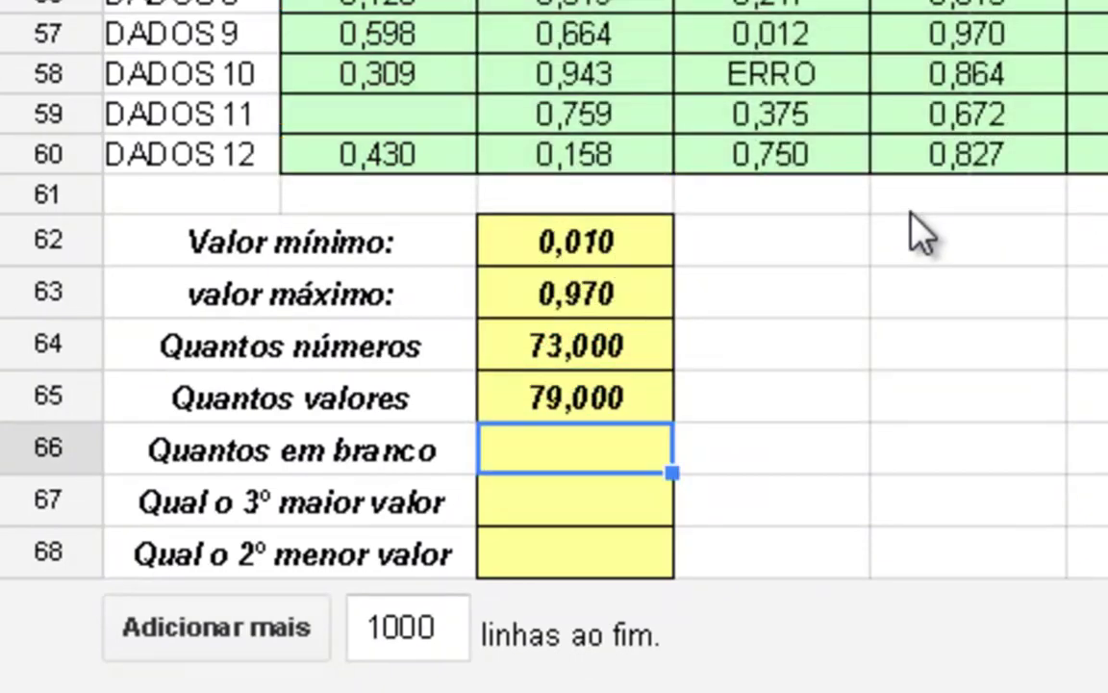
Step: Enter =countblank(Exercício) in C66, beside "Quantos em branco"
text(=)
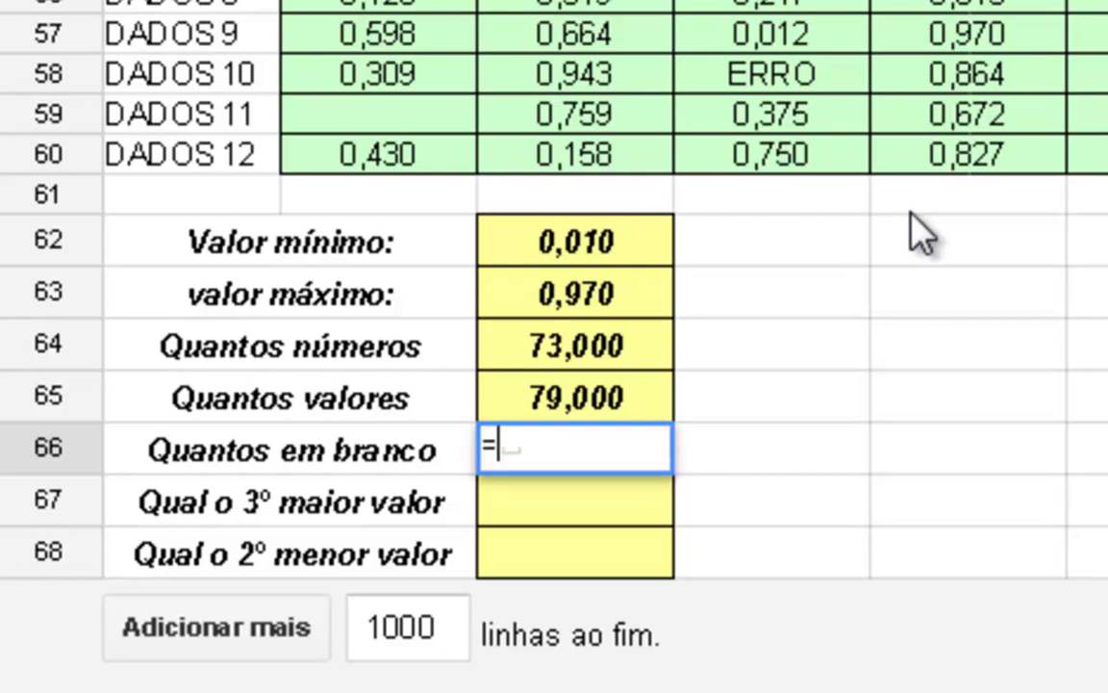
text(countbla)
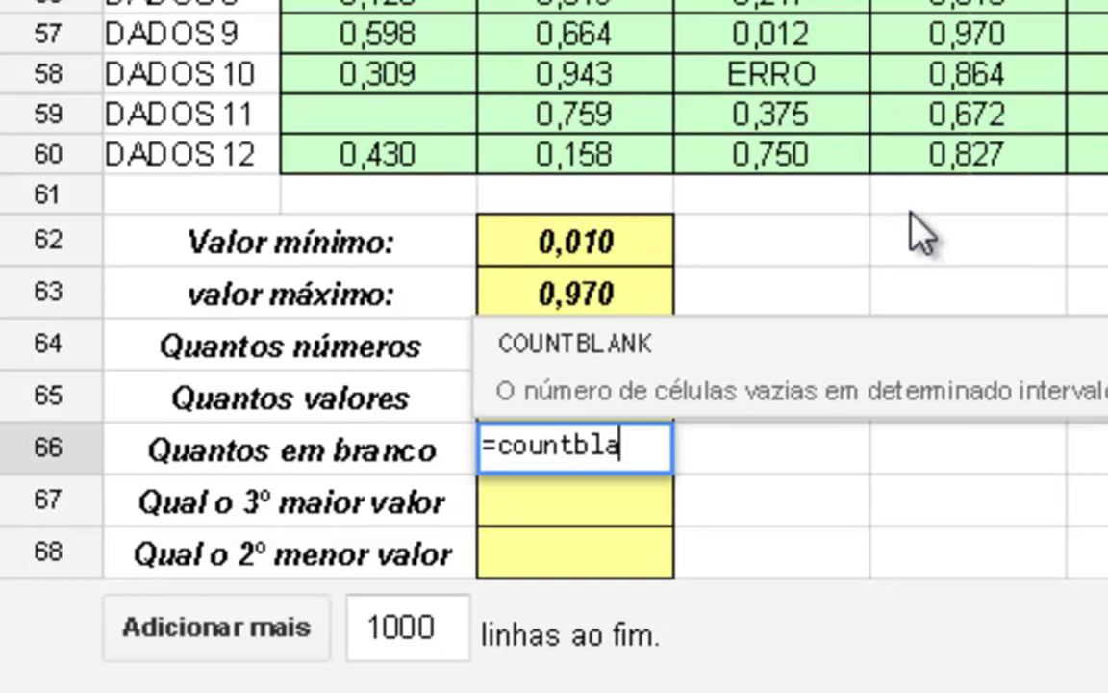
text(nk()
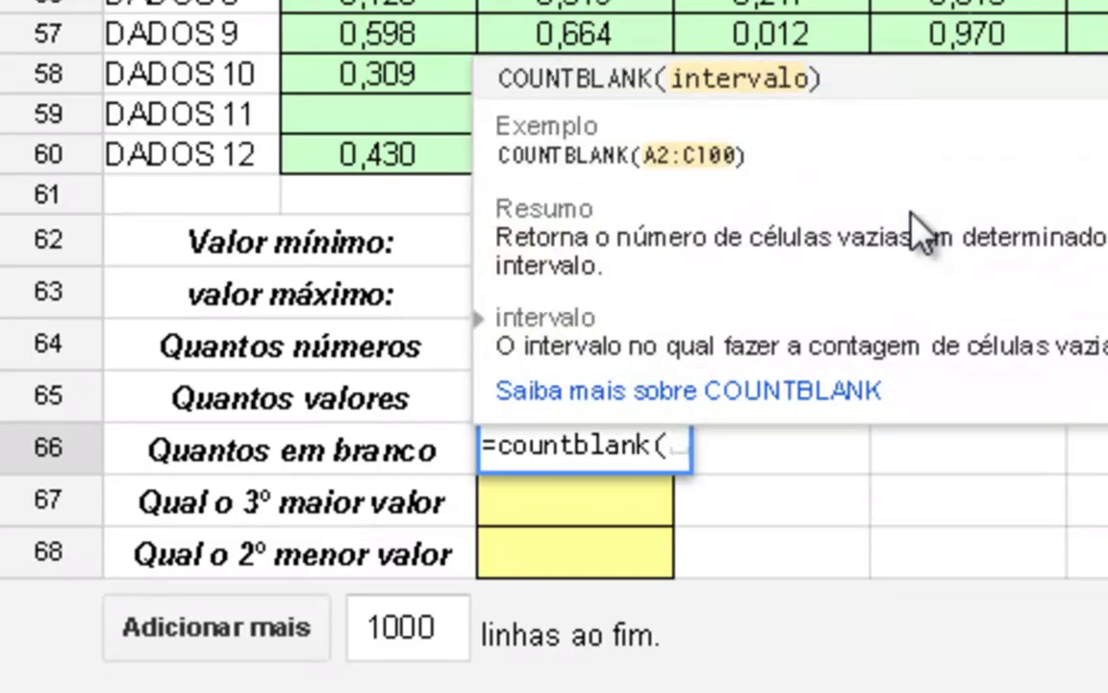
text(Exercício))
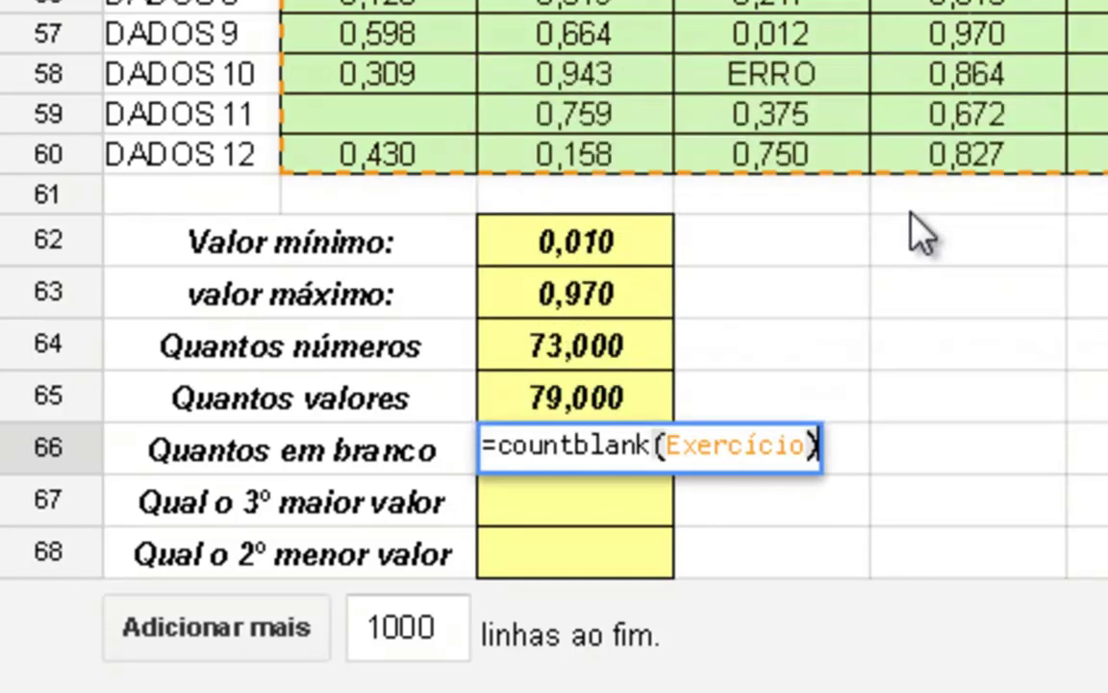
key(Return)
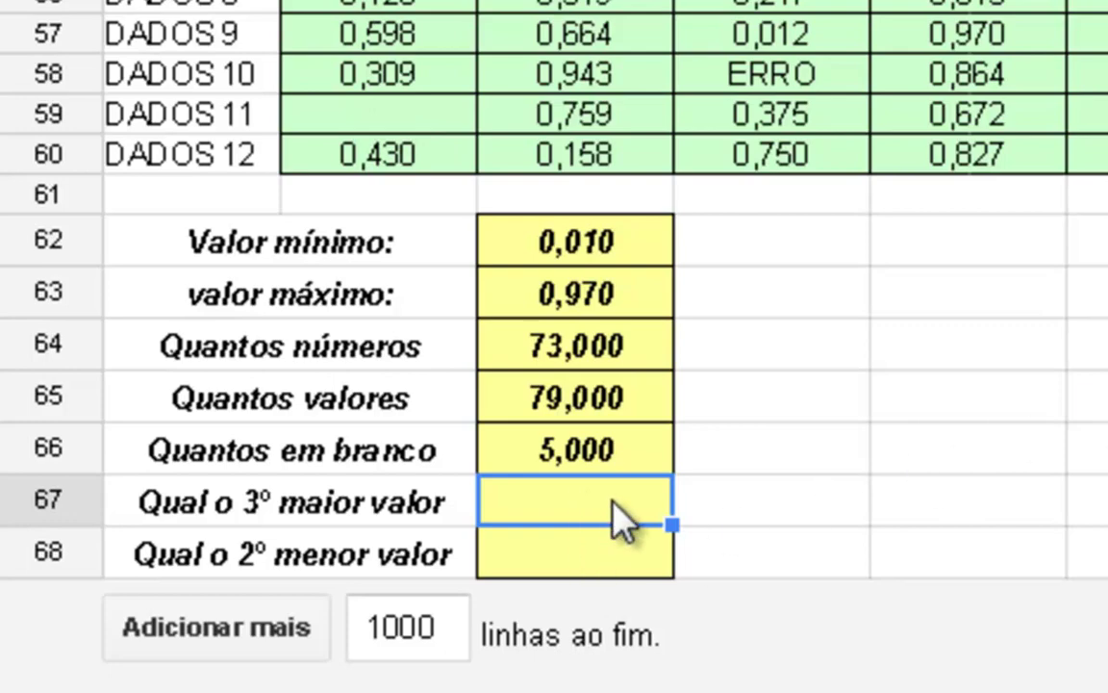
Step: Enter =small(Exercício;3) in C67, beside "Qual o 3º maior valor"
text(=s)
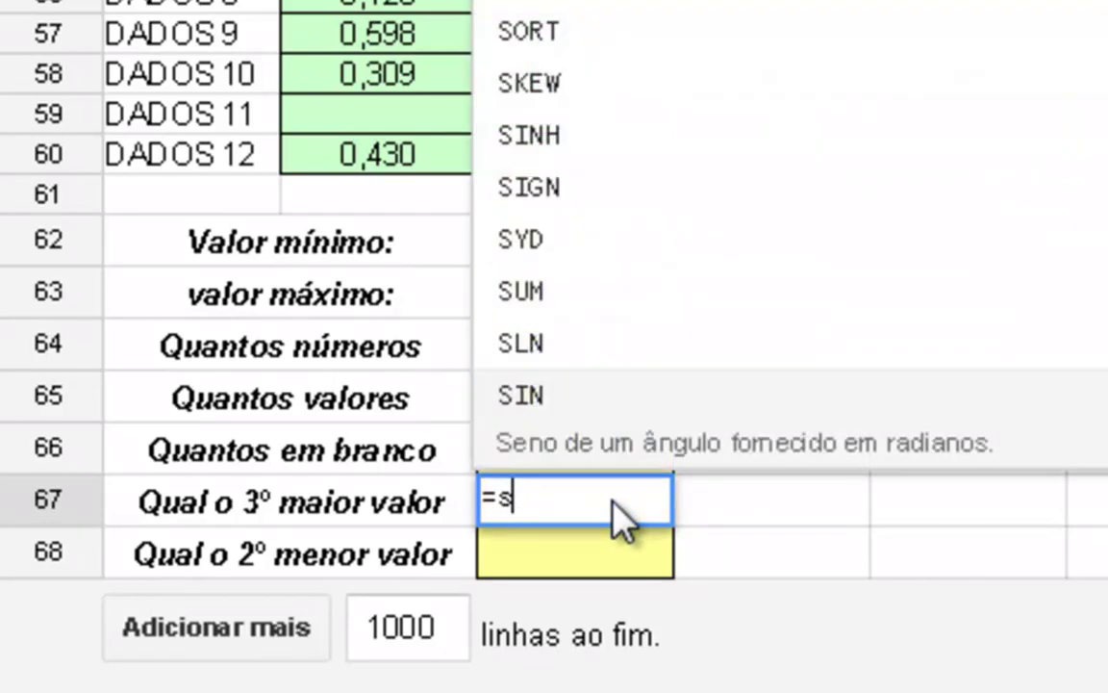
text(mall()
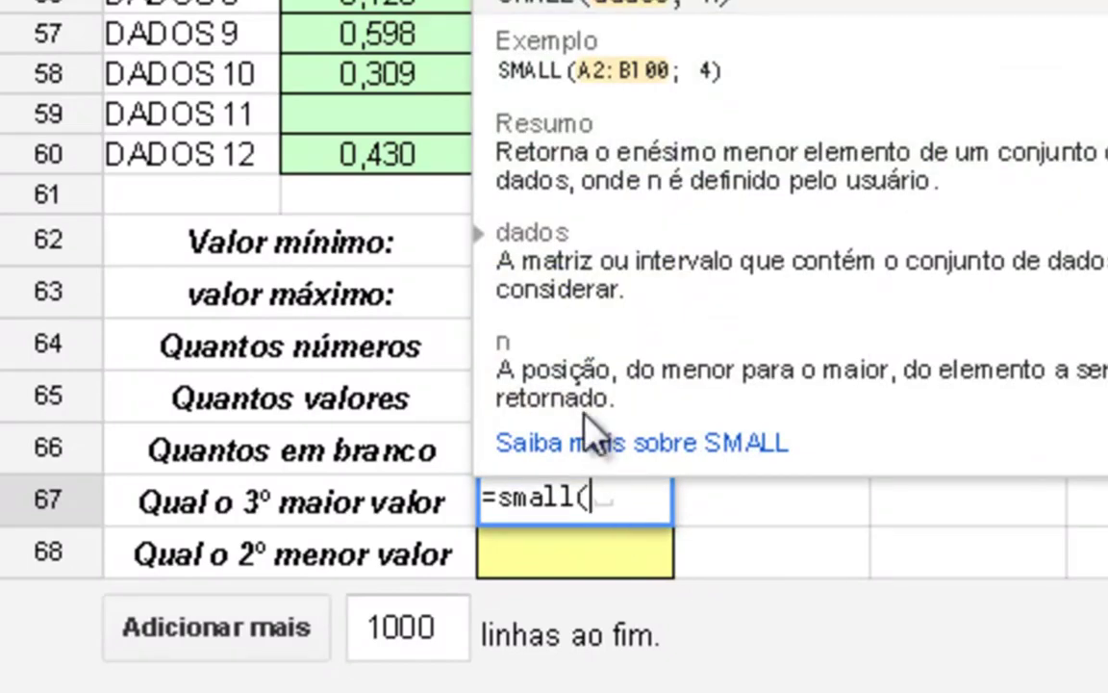
text(Exercício)
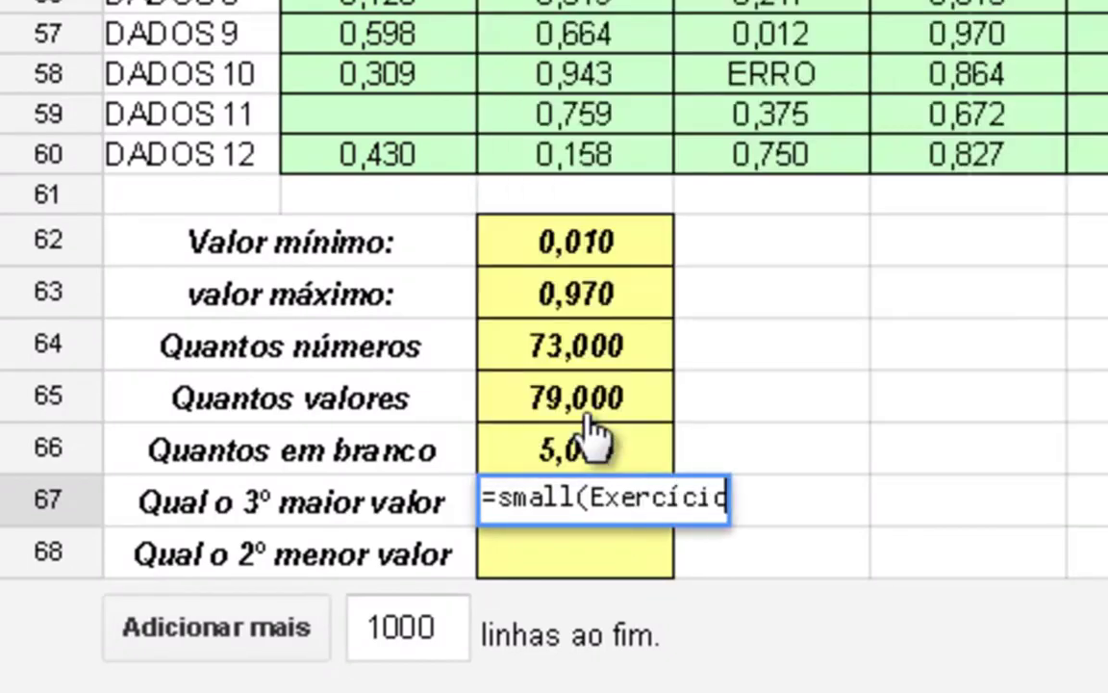
text(;3)
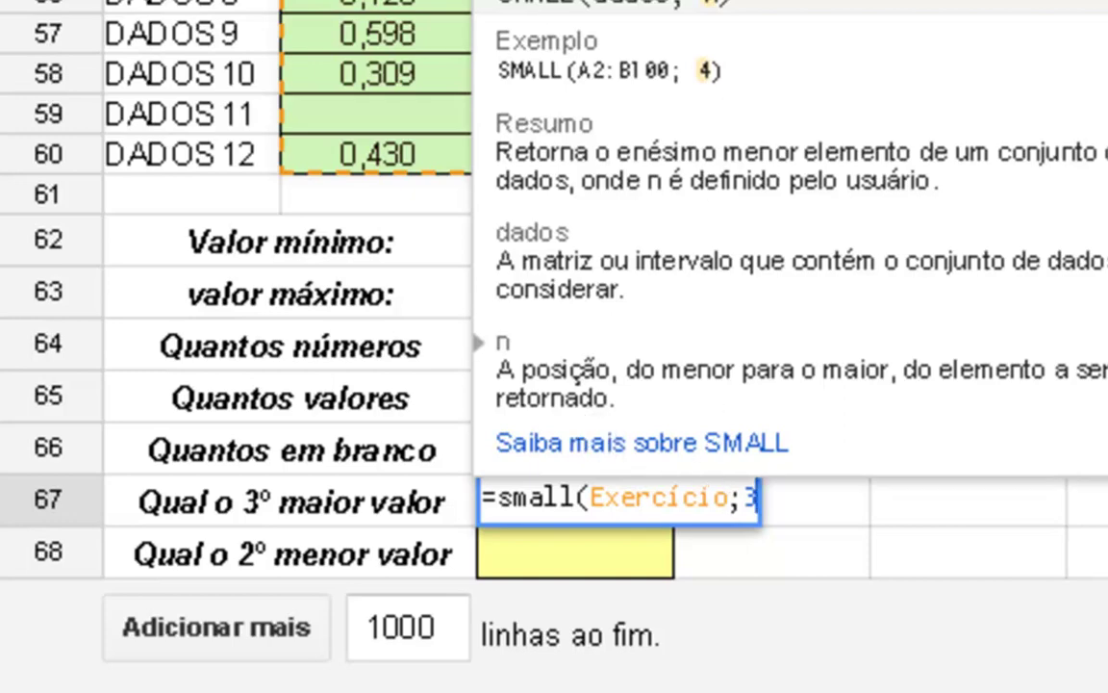
key(Return)
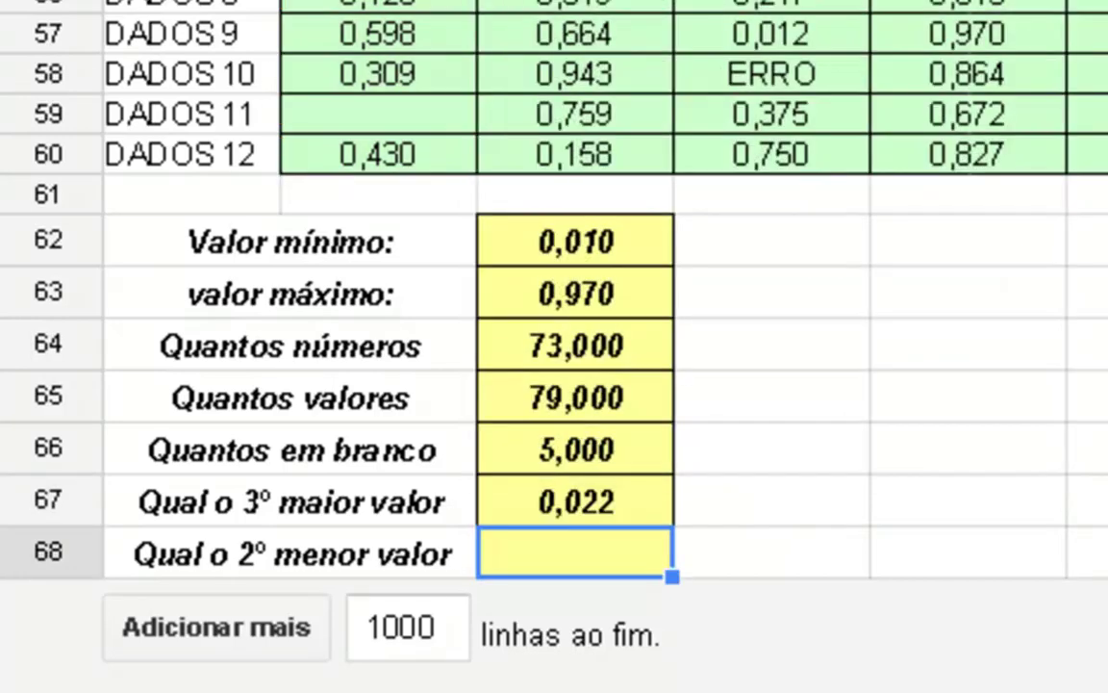
text(=)
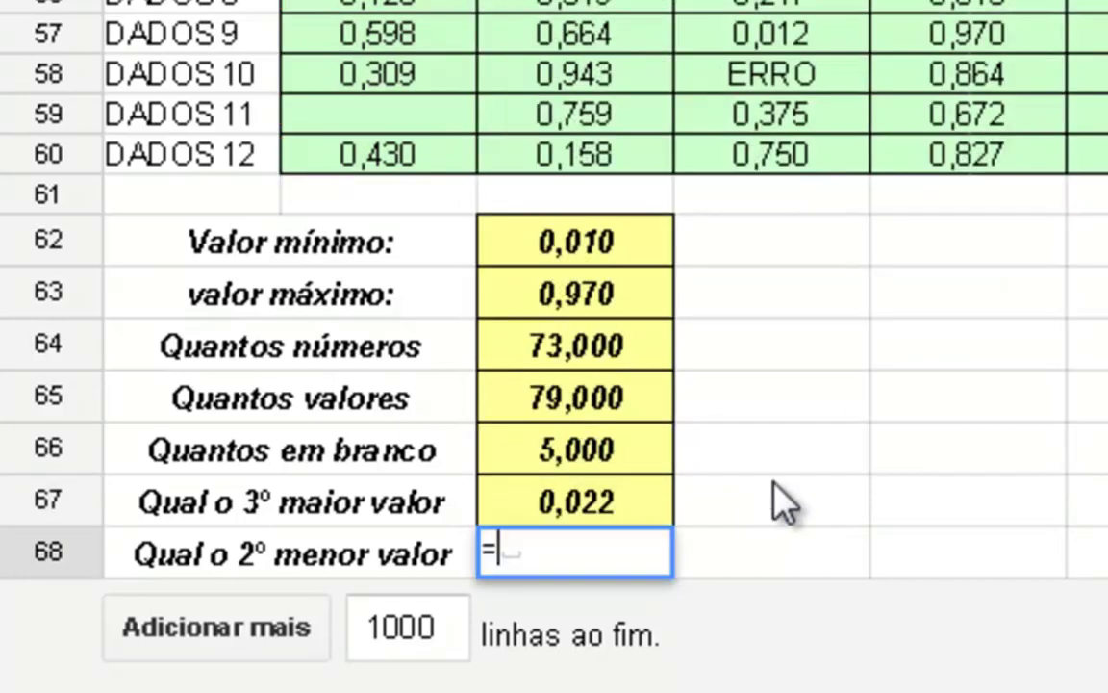
text(sma)
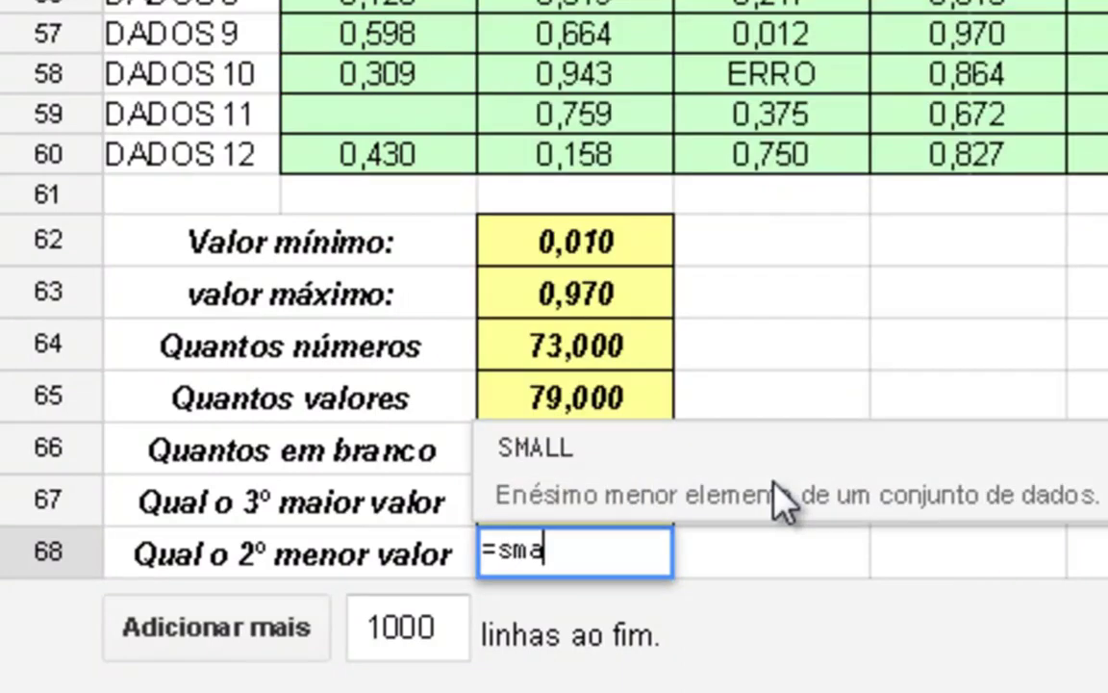
key(Escape)
Step: Replace the formula in C67, beside "Qual o 3º maior valor", with =large(Exercício;3)
key(Up)
key(F2)
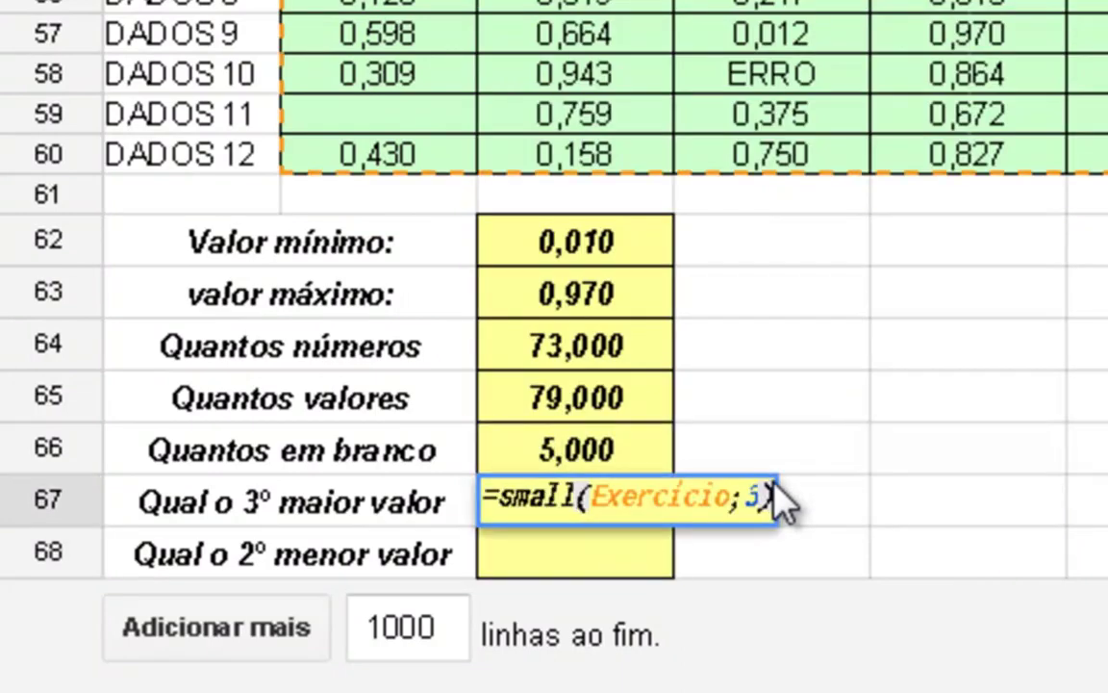
key(Escape)
text(=large)
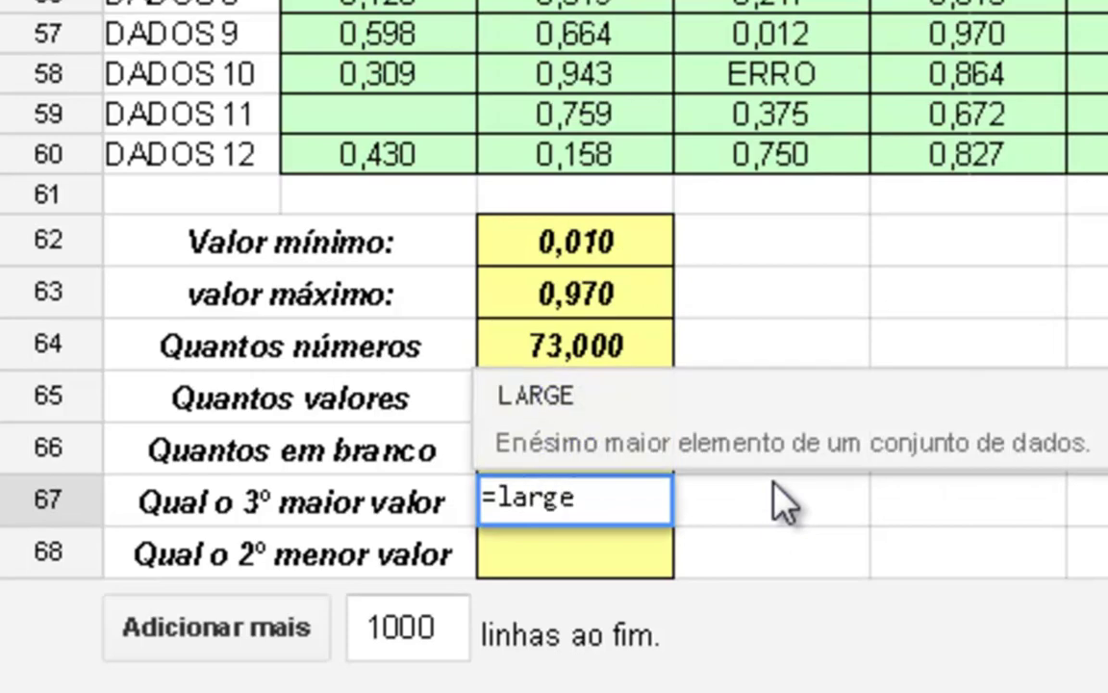
text(()
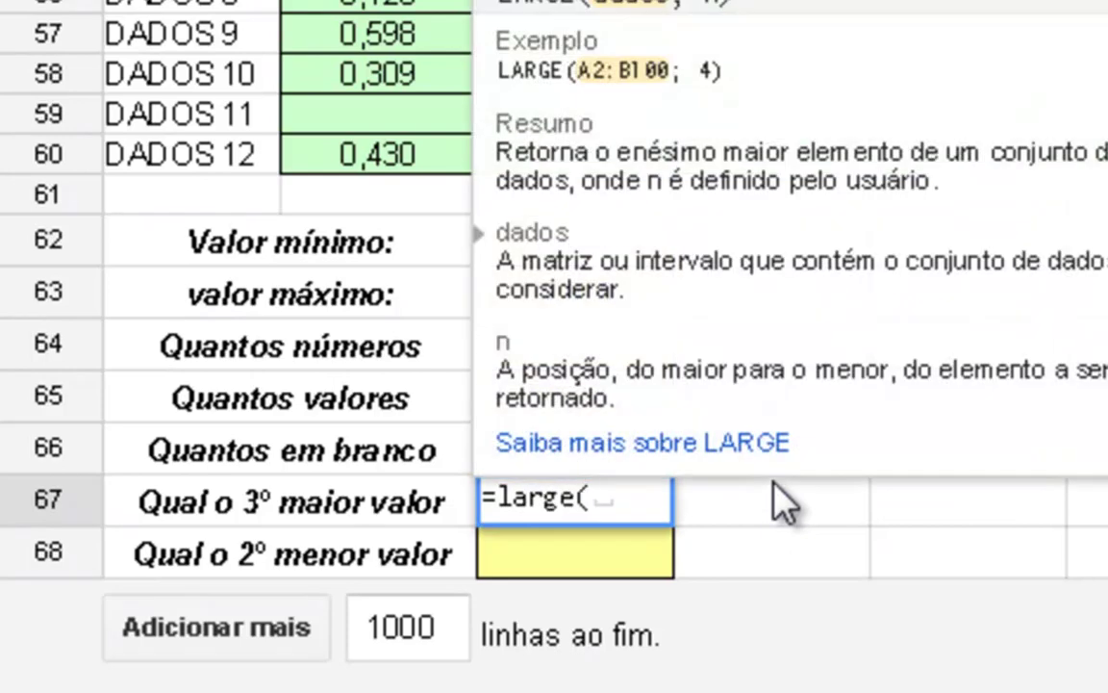
text(exer)
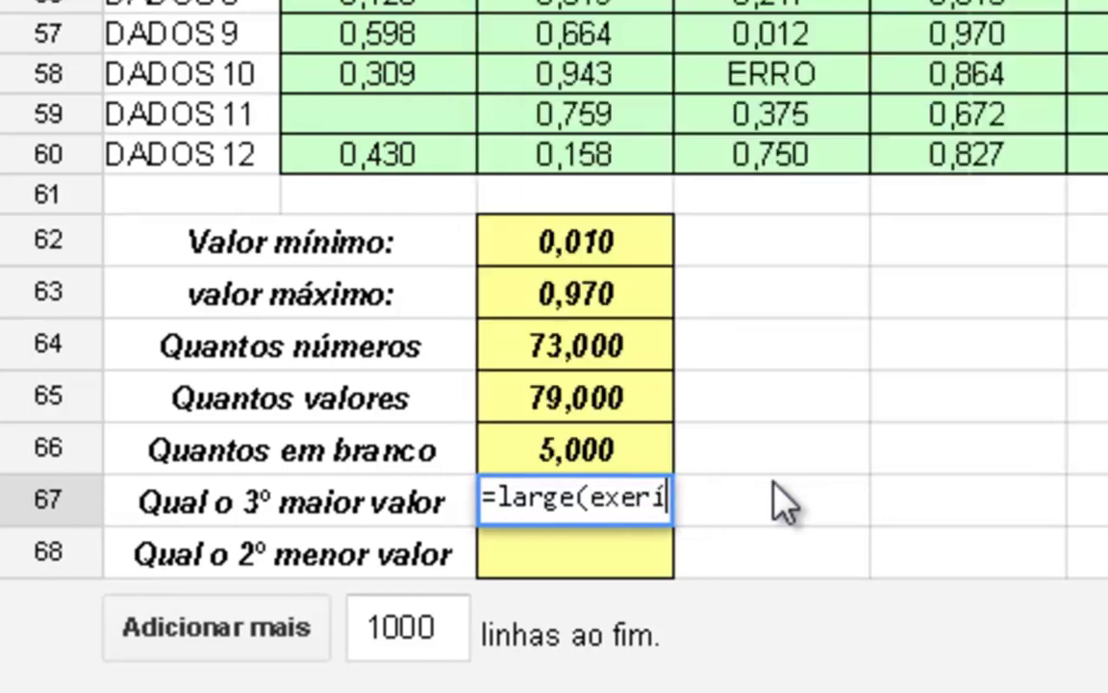
text(cício/)
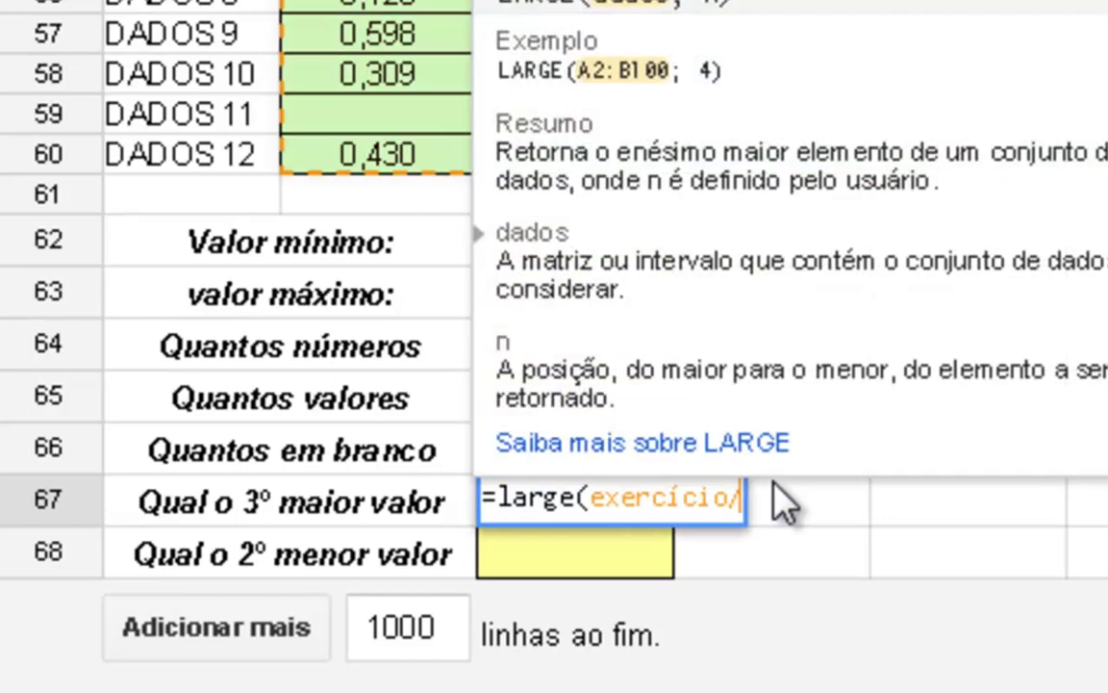
key(BackSpace)
key(BackSpace)
text(o;3)
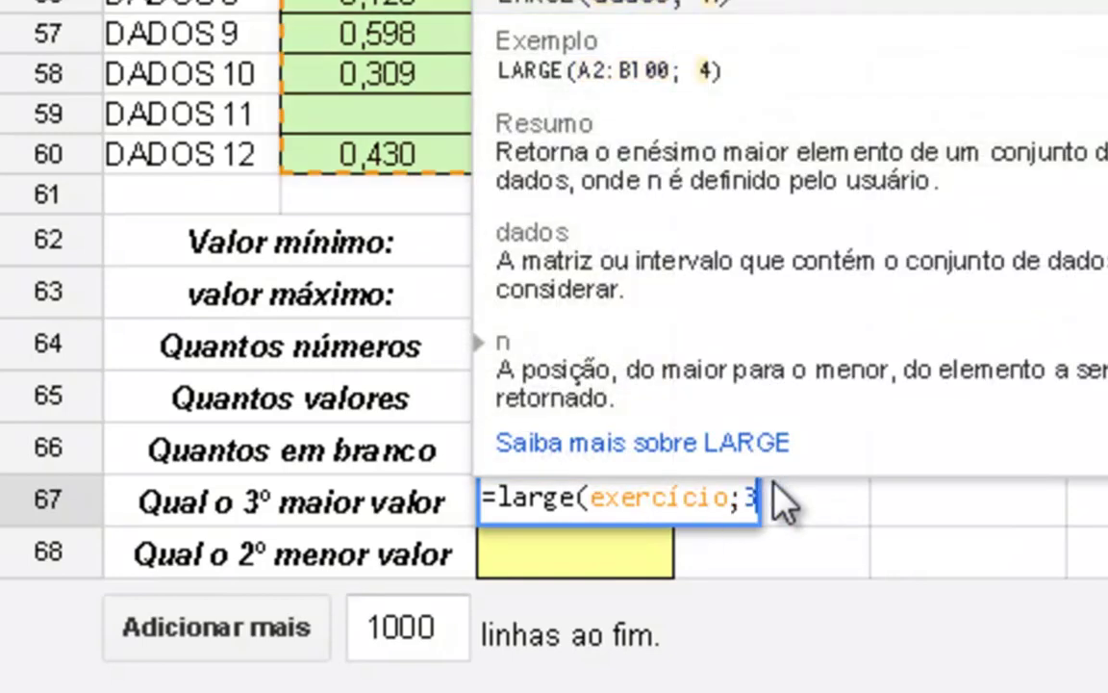
key(Return)
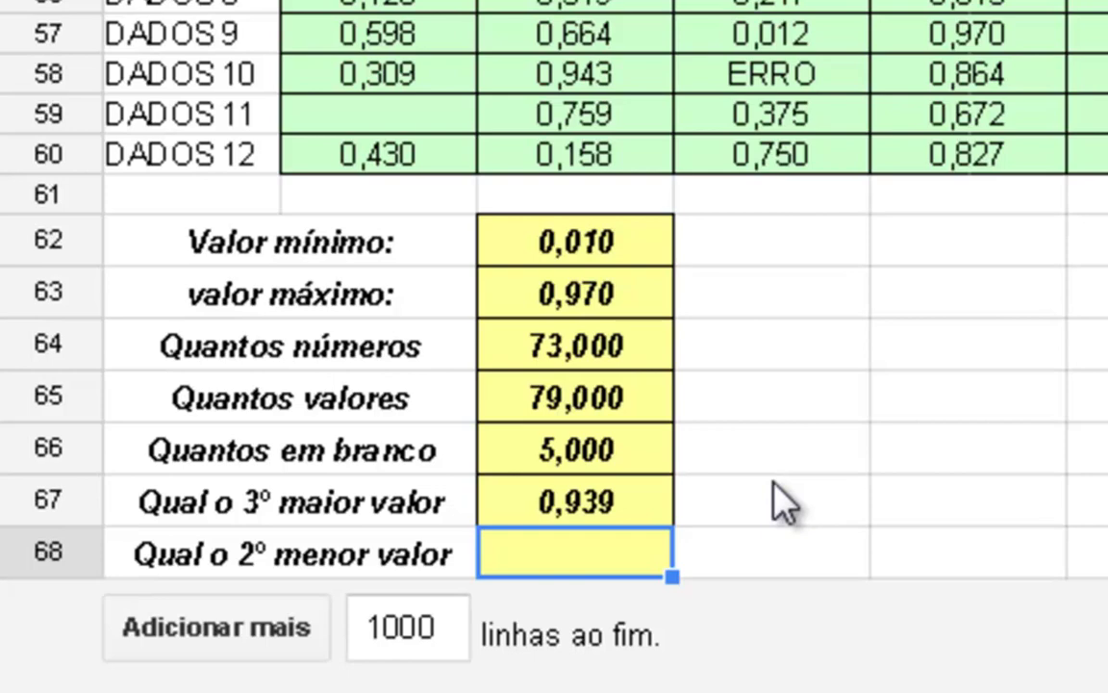
Step: Enter =small(Exercício;2) in C68, beside "Qual o 2º menor valor"
text(=small)
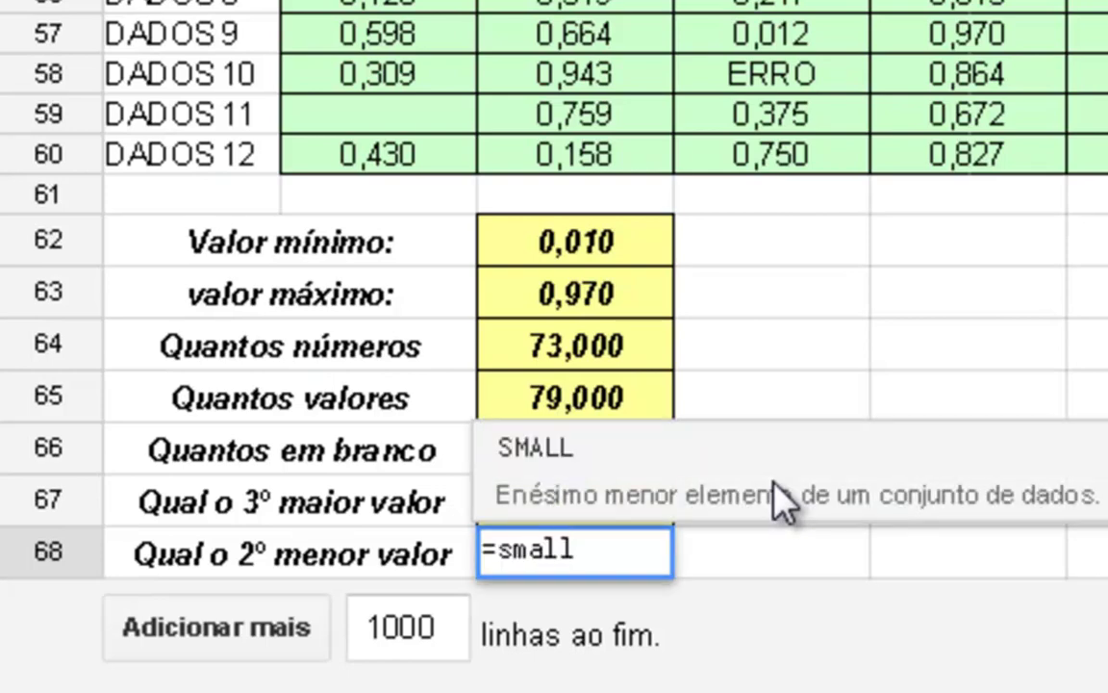
text((Exercício)
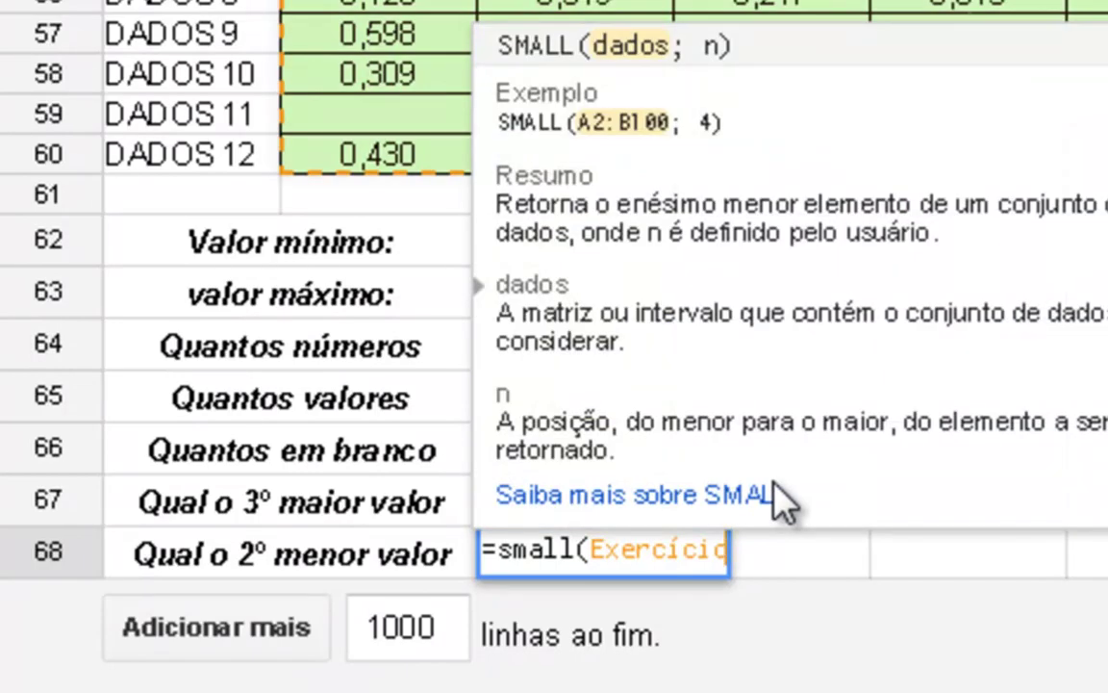
text(; 2))
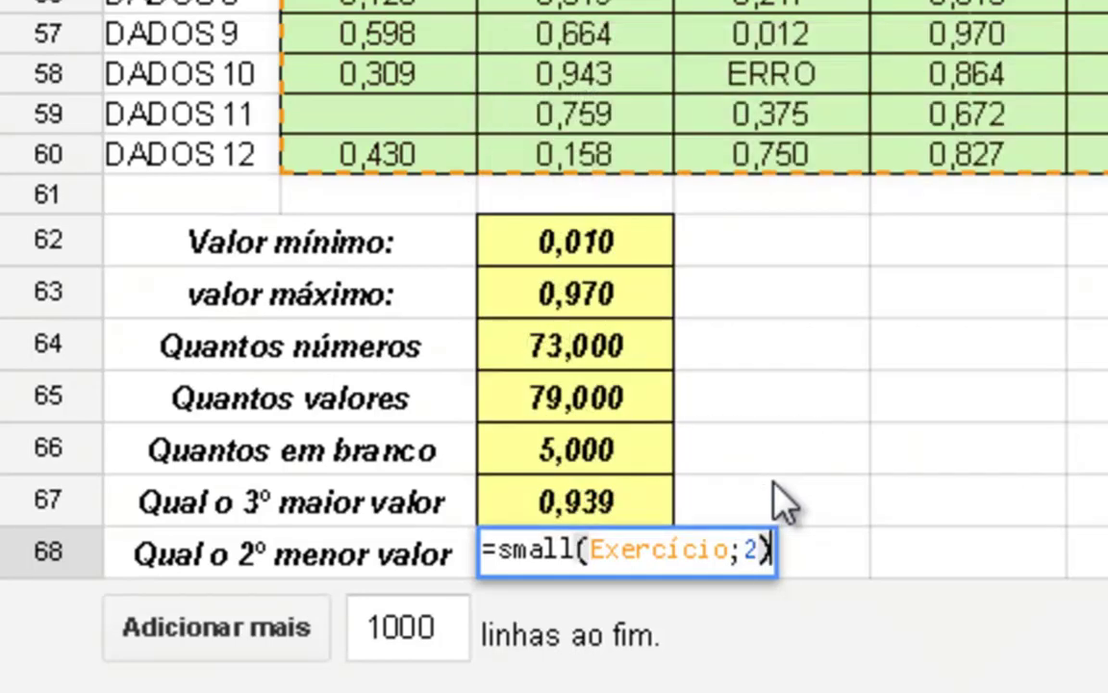
key(Return)
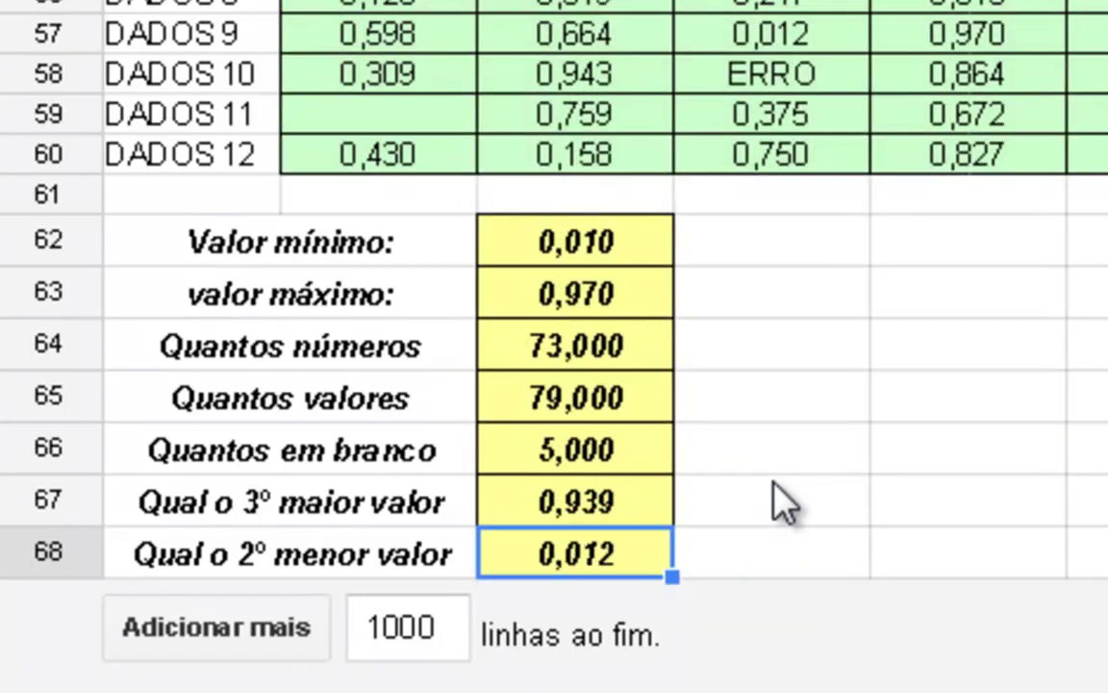
Step: Copy the C62 formula into D62 as the literal text =min(Exercício), and left-align D62:D68
key(Up)
key(Up)
key(Up)
key(Up)
key(Up)
key(Up)
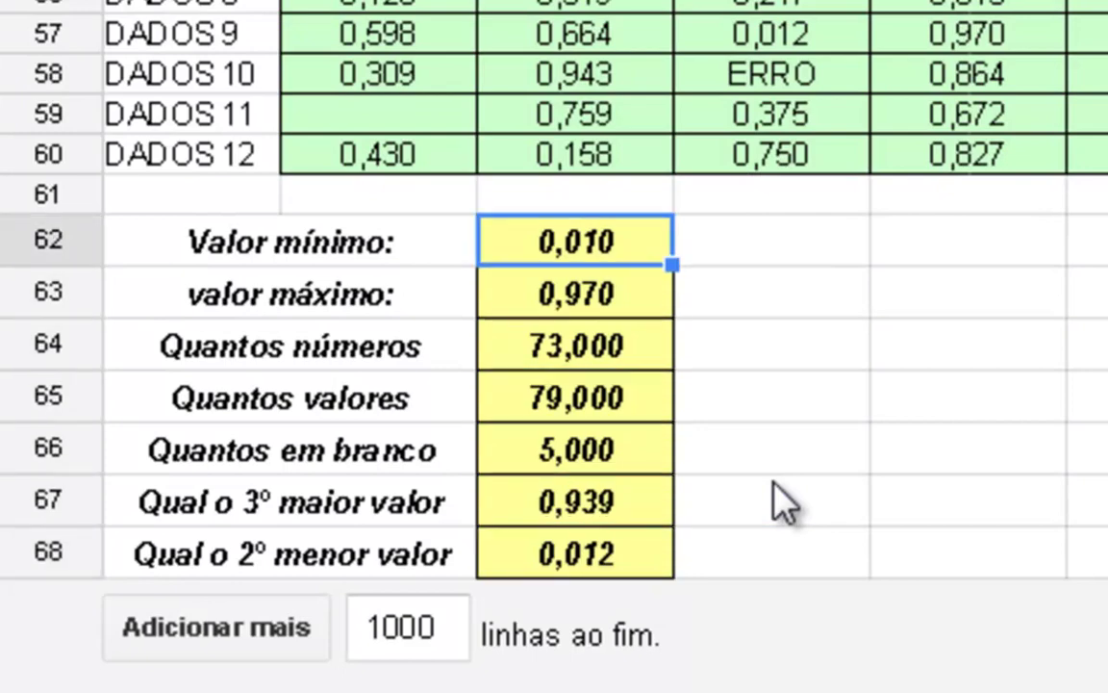
key(F2)
key(ctrl+a)
key(ctrl+c)
key(Tab)
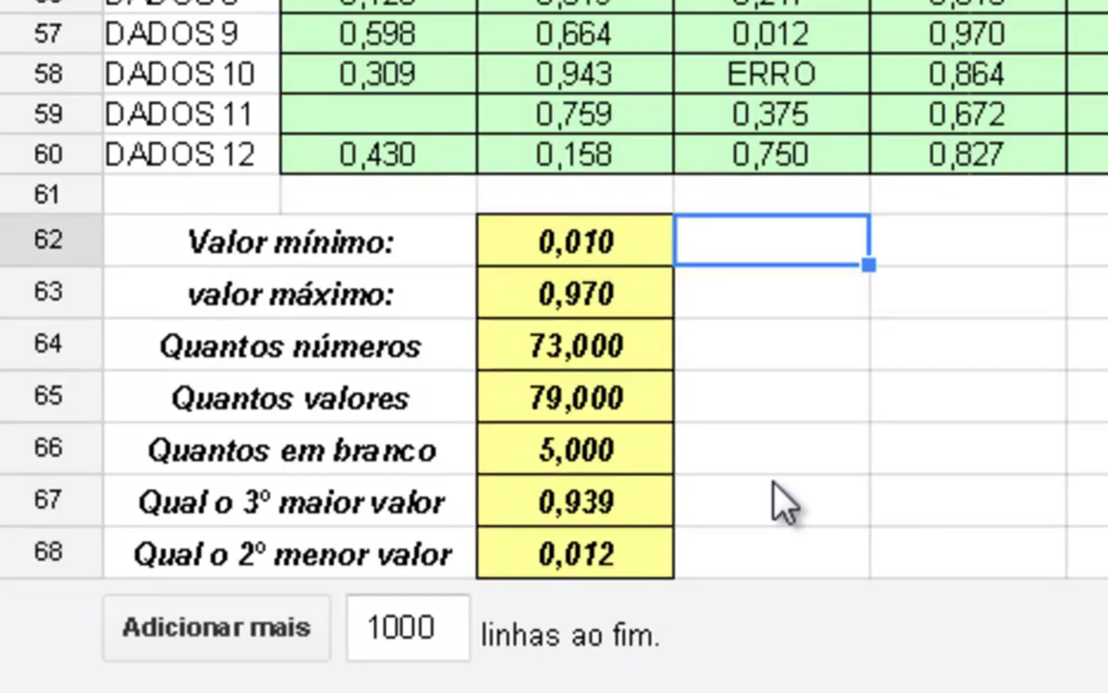
text(')
key(ctrl+v)
key(Return)
key(Down)
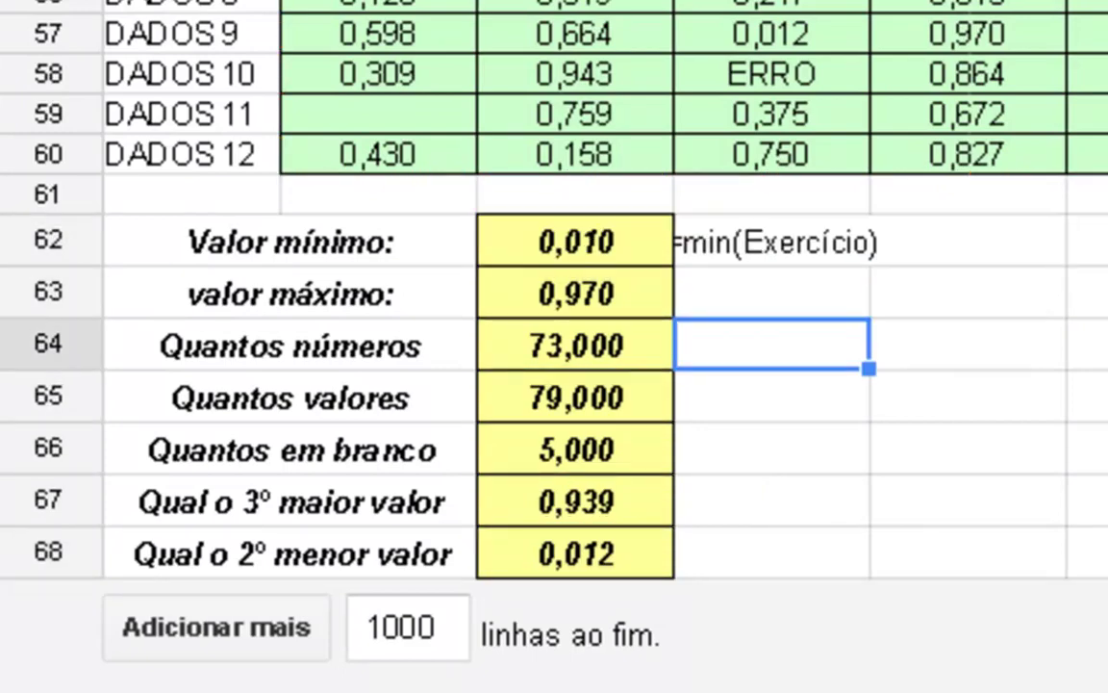
drag(685, 236, 770, 567)
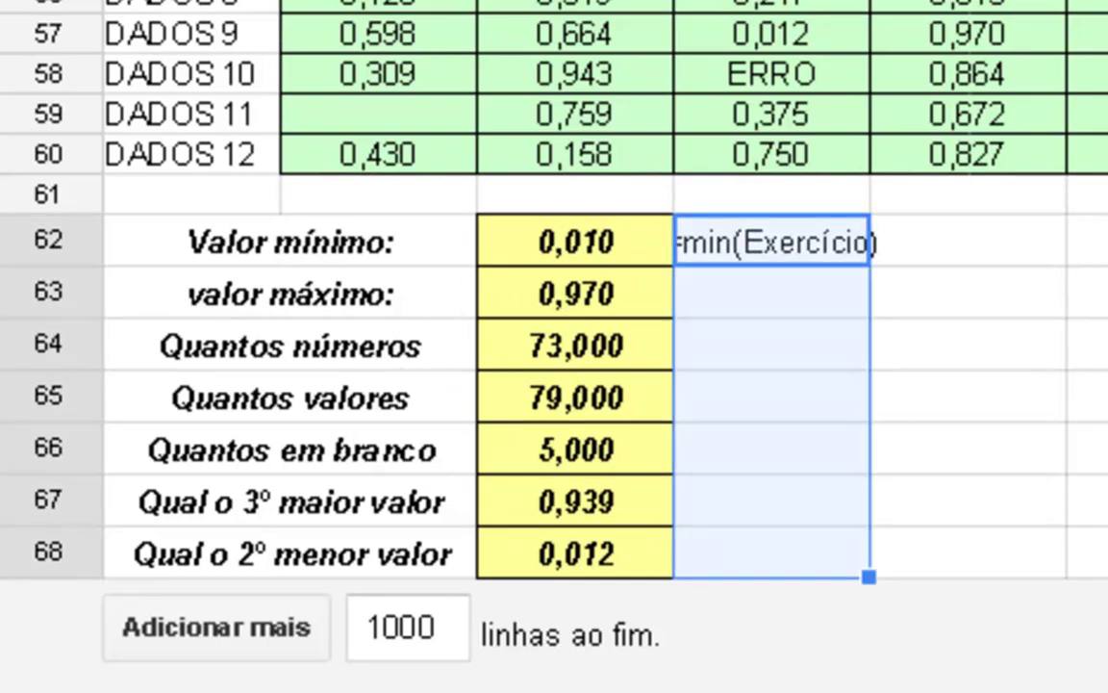
Step: Copy the C63 formula into D63 as the literal text =max(Exercício)
click(775, 288)
key(Left)
key(Return)
key(ctrl+a)
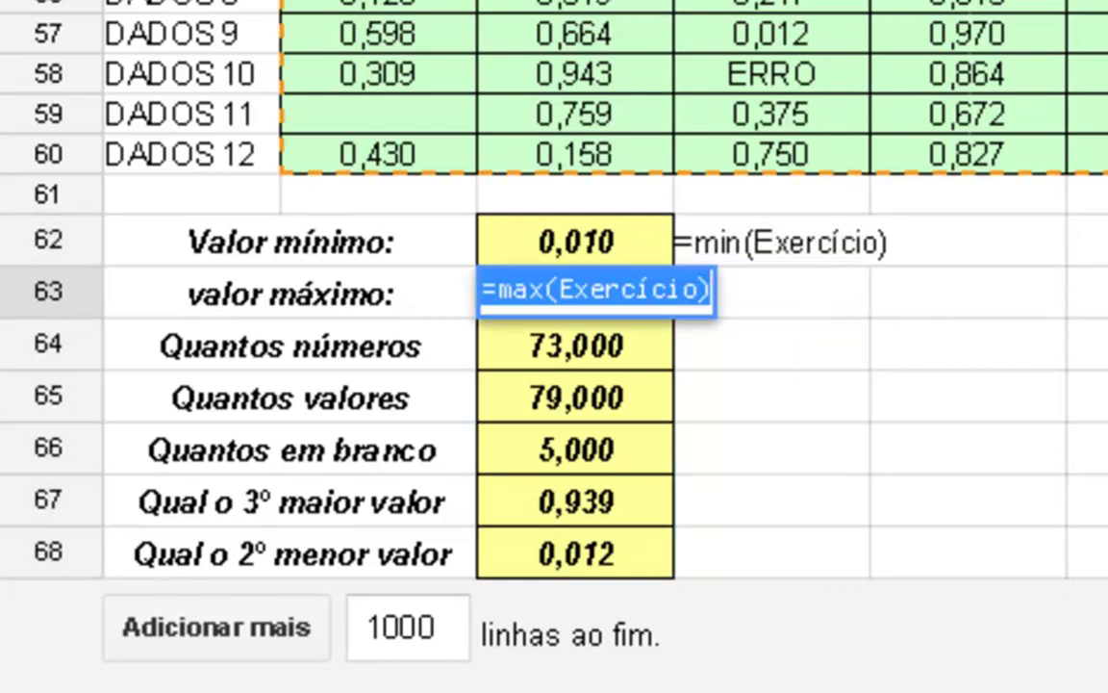
key(ctrl+c)
key(Tab)
text(')
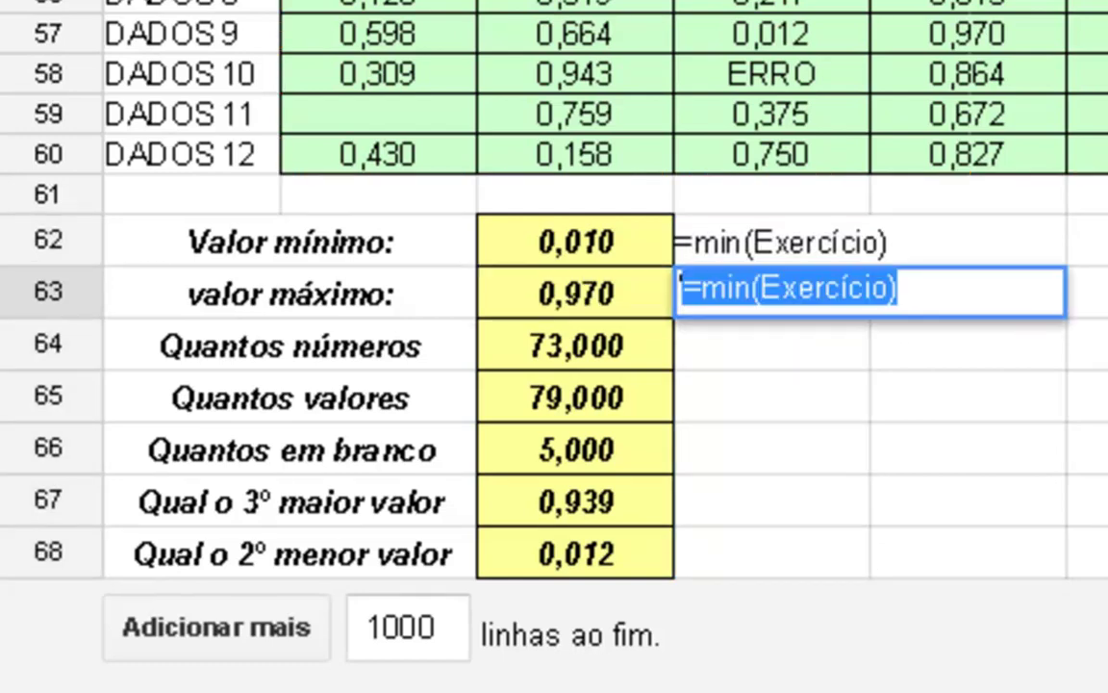
key(ctrl+v)
key(Return)
Step: Copy the C64 formula into D64 as the literal text =count(Exercício)
click(576, 345)
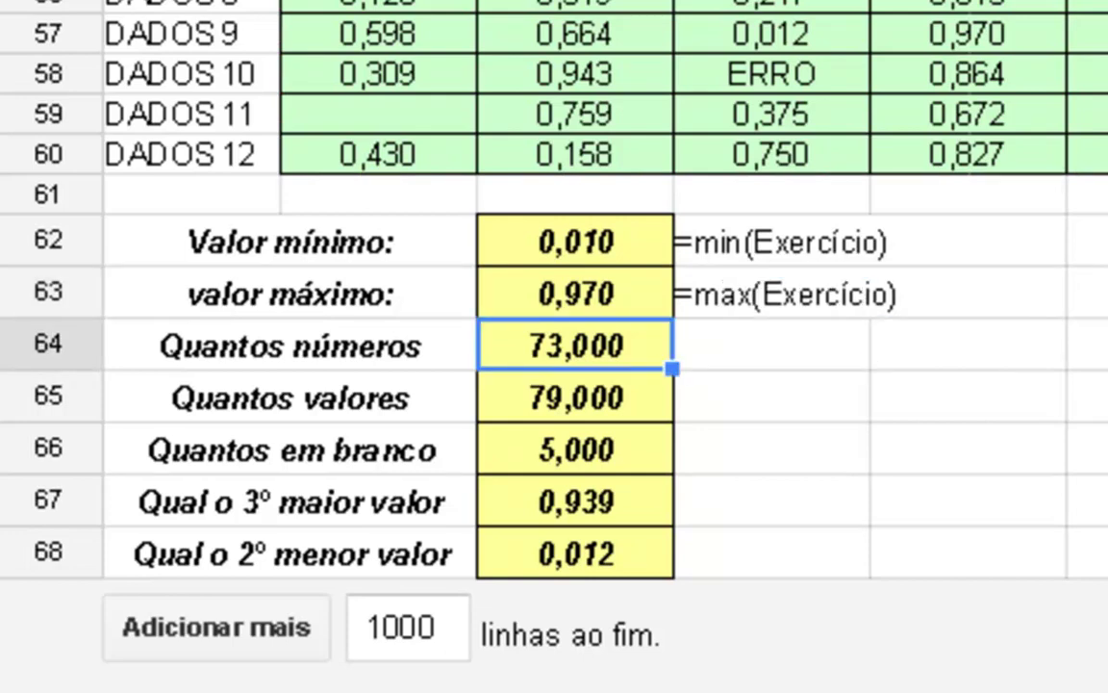
key(Return)
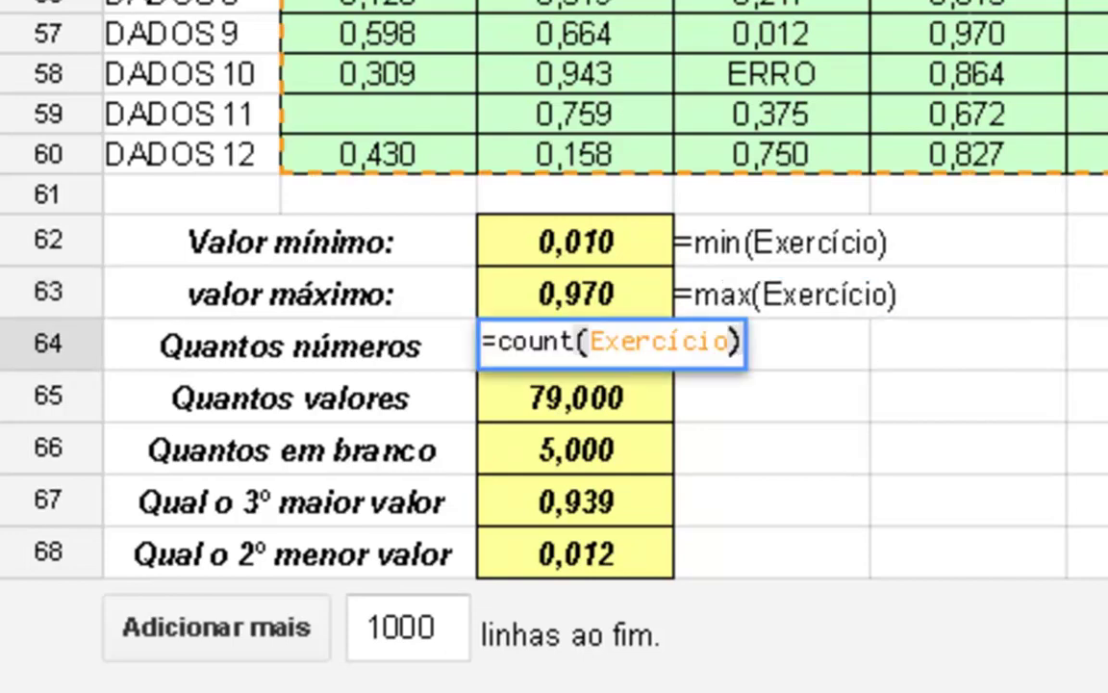
key(ctrl+a)
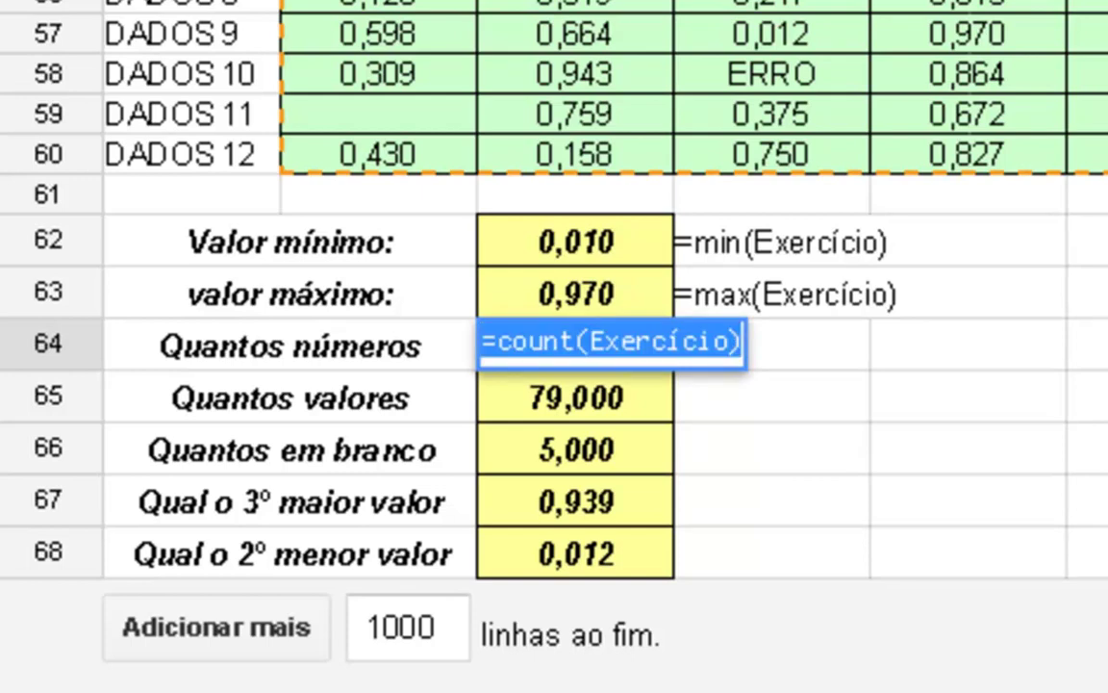
key(Escape)
click(772, 344)
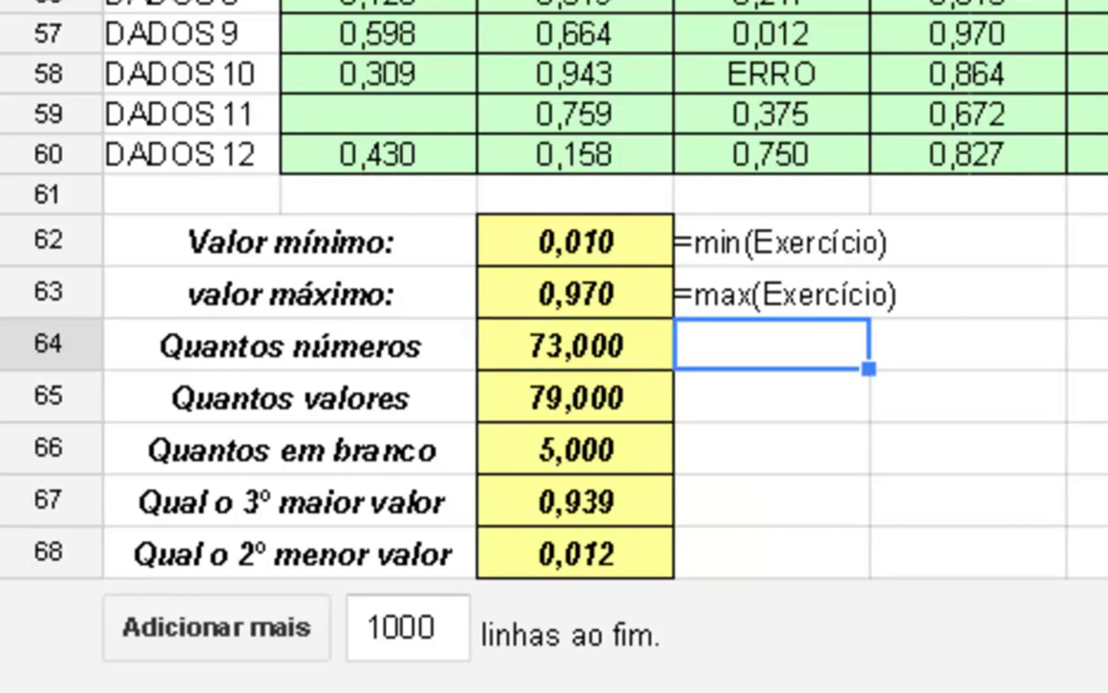
text(')
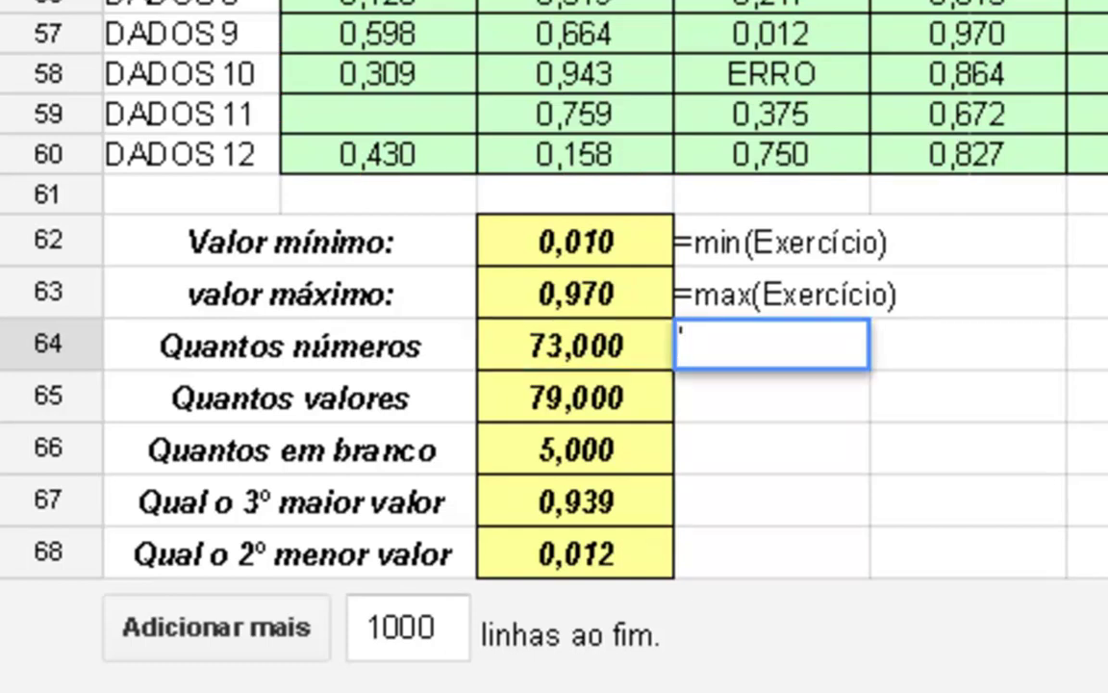
key(ctrl+v)
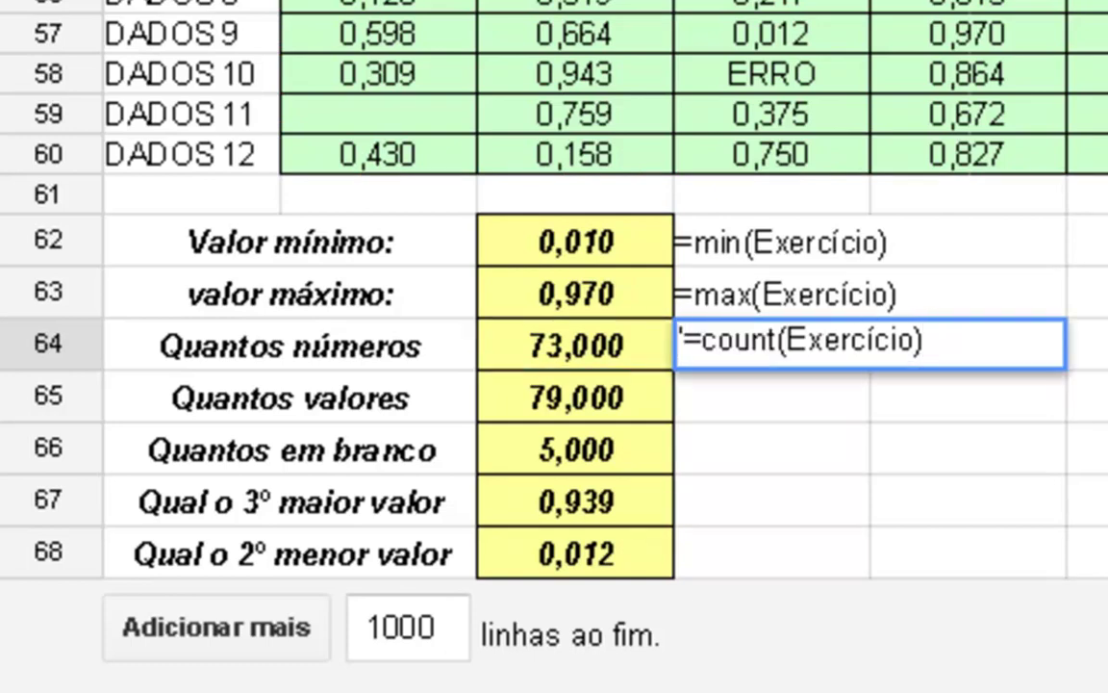
key(Return)
Step: Copy the C65 formula into D65 as the literal text =counta(Exercício)
double_click(575, 397)
key(ctrl+a)
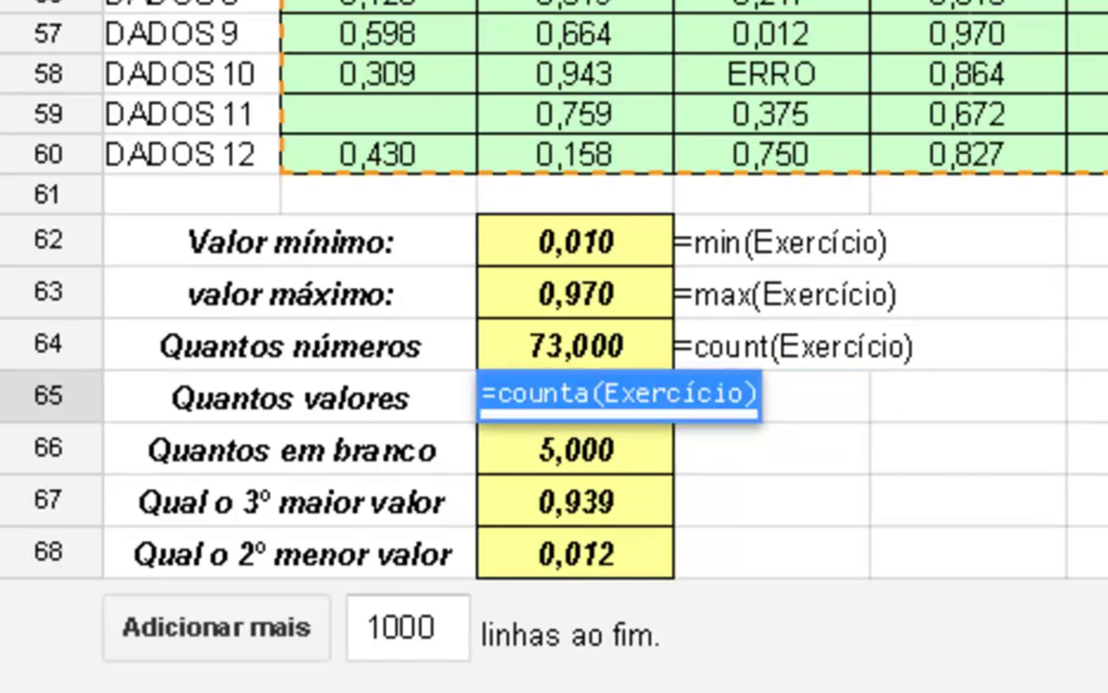
key(ctrl+c)
key(Tab)
text(')
key(ctrl+v)
key(Return)
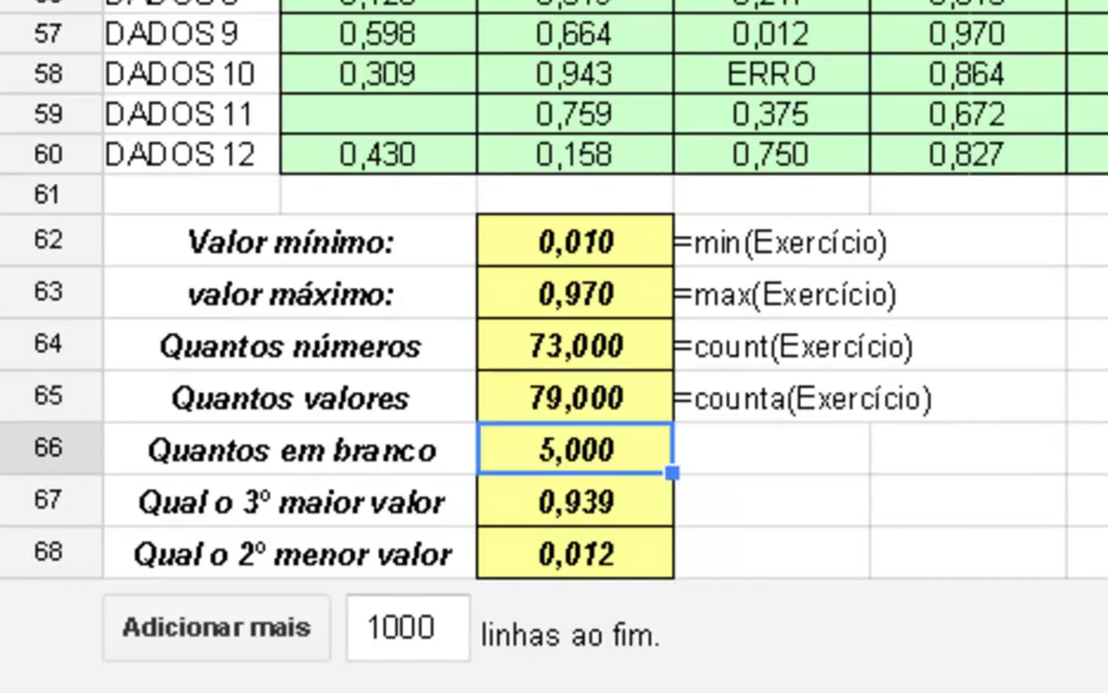
Step: Copy the C66 formula into D66 as the literal text =countblank(Exercício)
key(F2)
key(Escape)
key(F2)
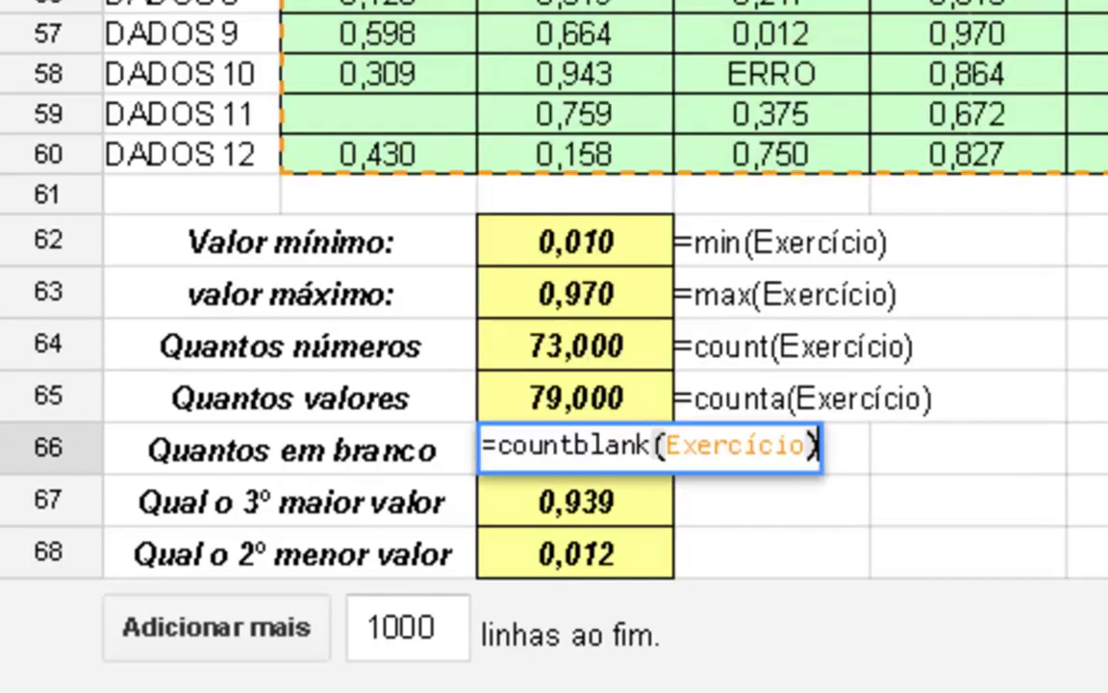
key(ctrl+a)
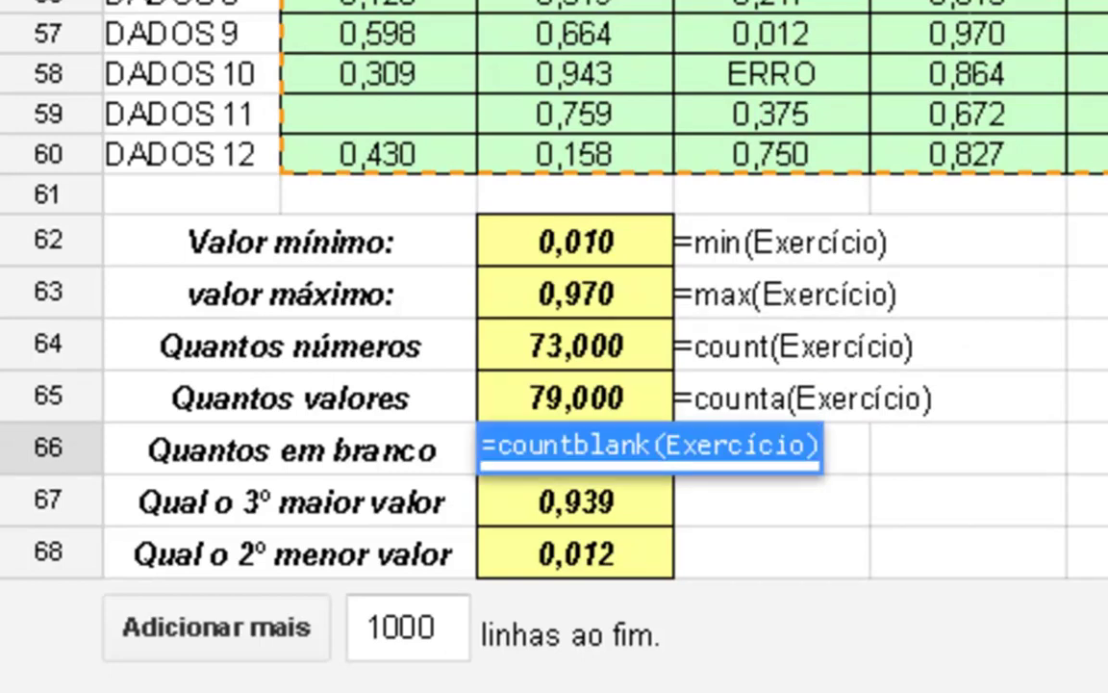
key(ctrl+c)
key(Tab)
text(')
key(ctrl+v)
key(Return)
Step: Copy the C67 formula into D67 as the literal text =large(Exercício;3)
key(F2)
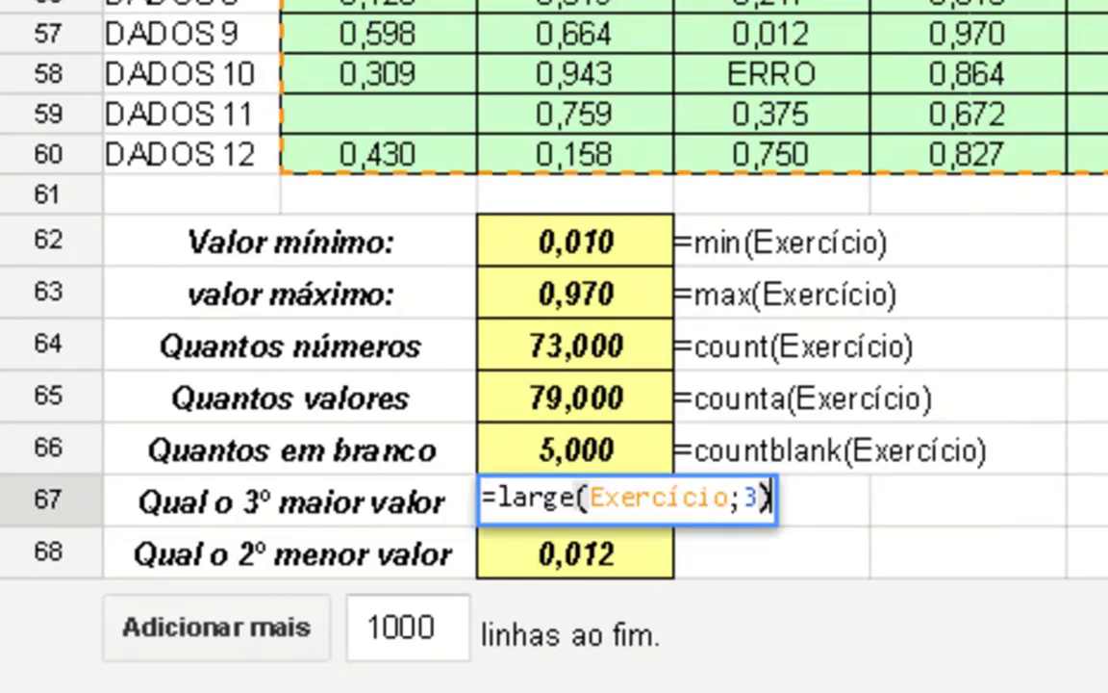
key(ctrl+a)
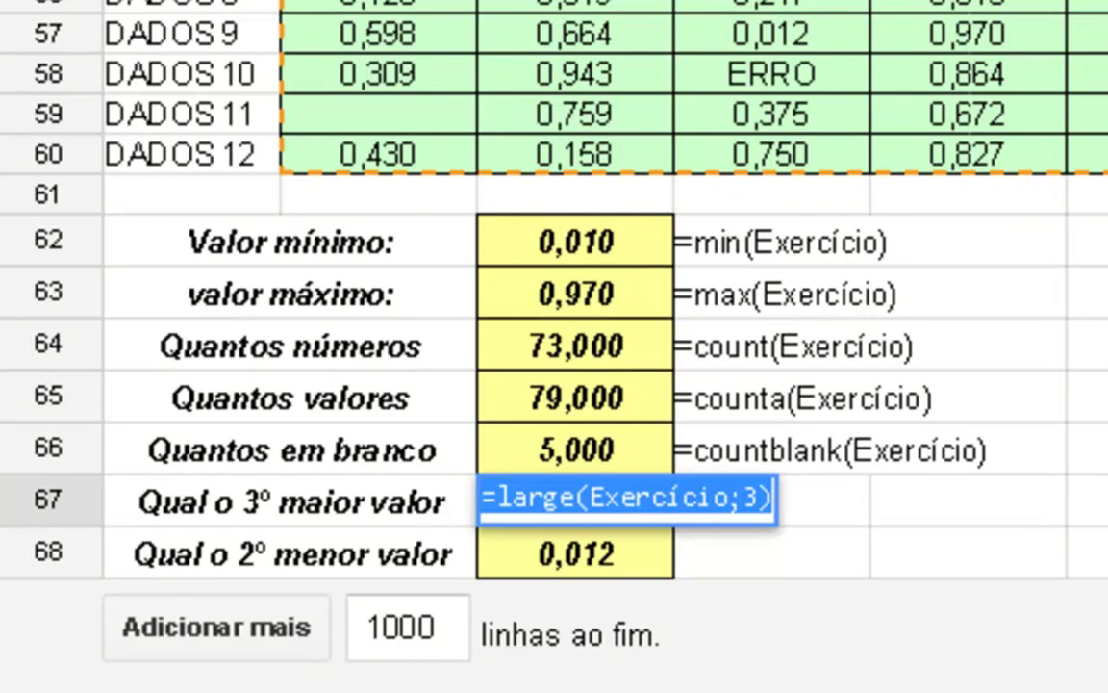
key(ctrl+c)
key(Tab)
text(')
key(ctrl+v)
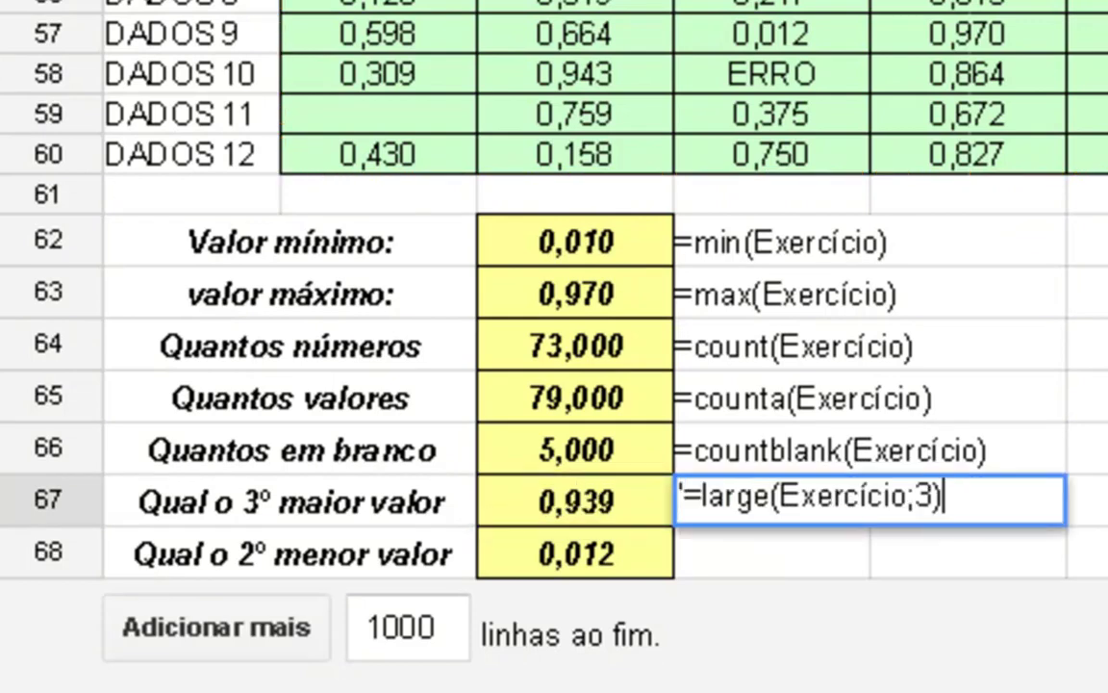
key(Return)
Step: Copy the C68 formula into D68 as the literal text =small(Exercício;2) and remove its bold formatting
key(Left)
key(F2)
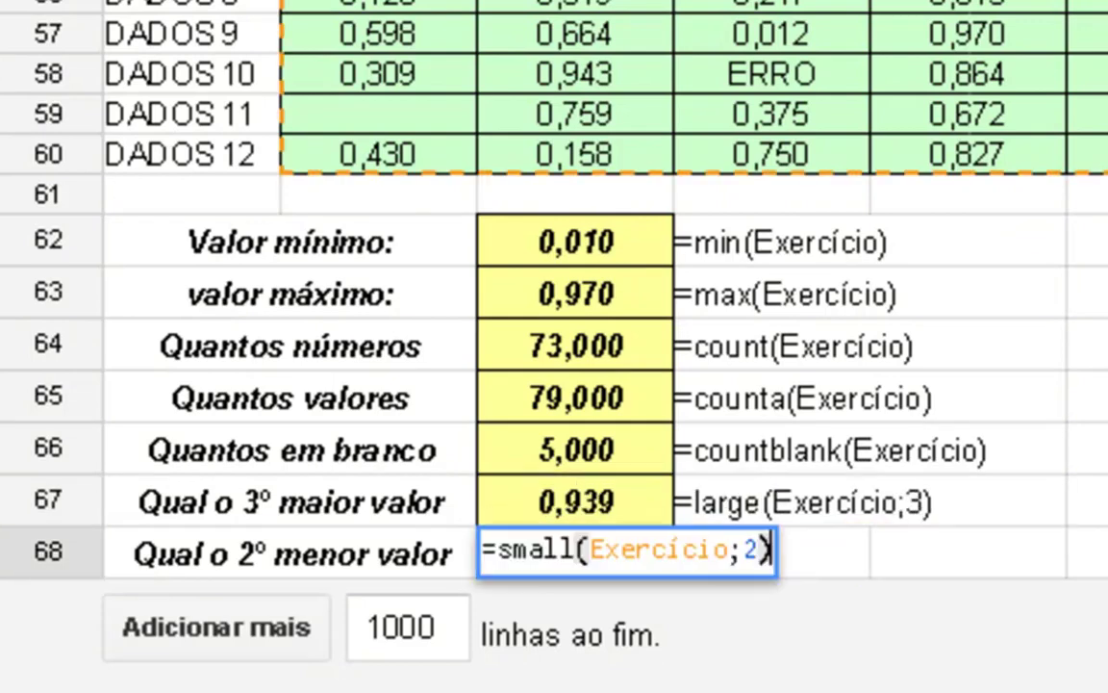
key(ctrl+a)
key(ctrl+c)
key(Tab)
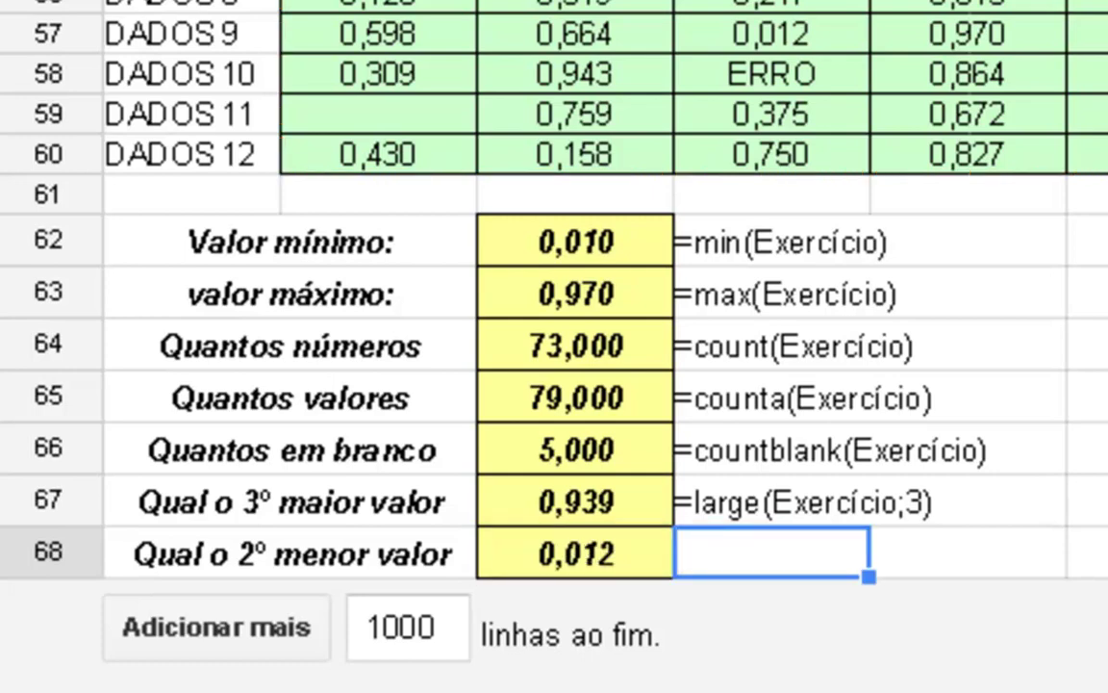
text(')
key(ctrl+v)
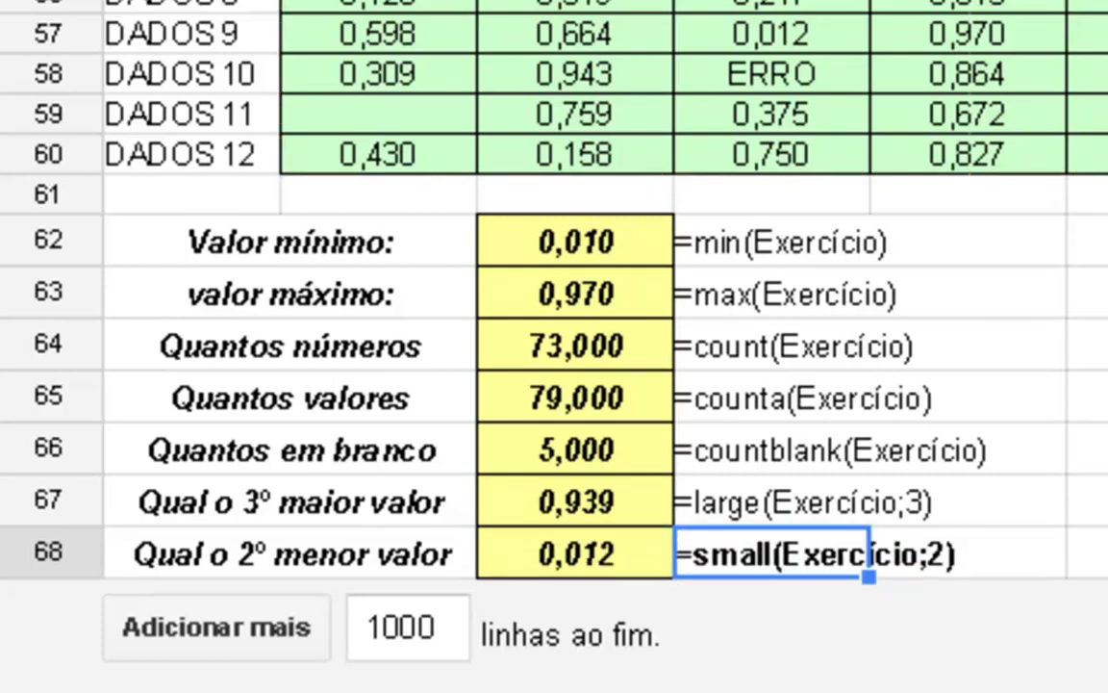
key(ctrl+b)
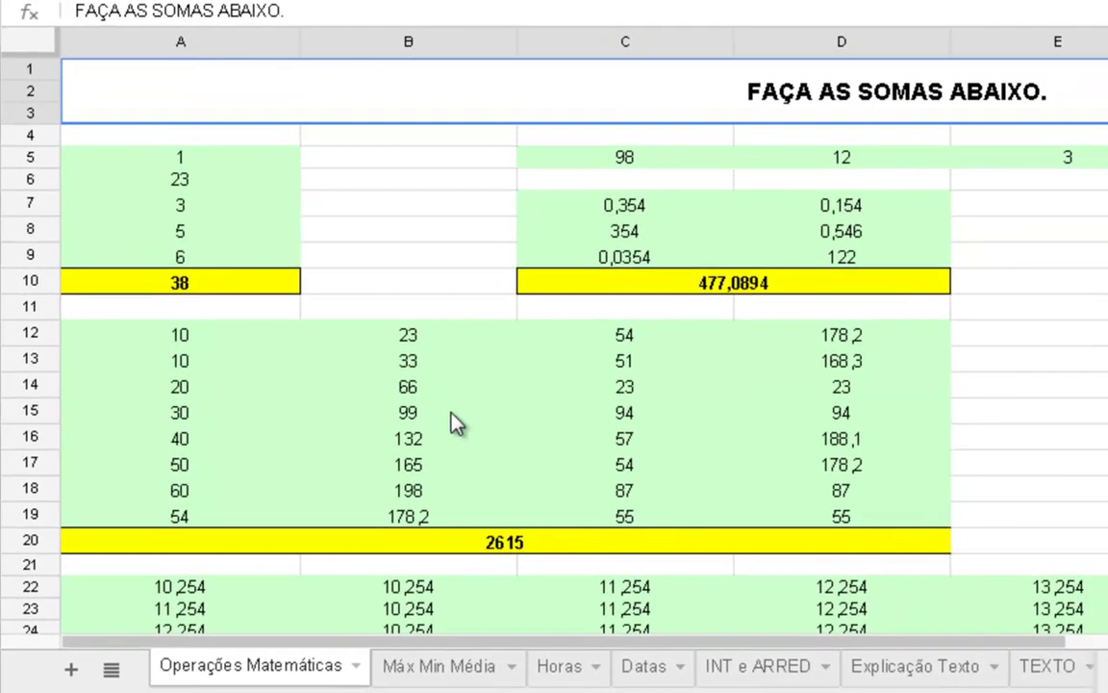
Step: Review the solved exercises on the Operações Matemáticas sheet down to the expression exercise in rows 99 to 102
scroll(453, 414, down, 5)
scroll(453, 421, down, 20)
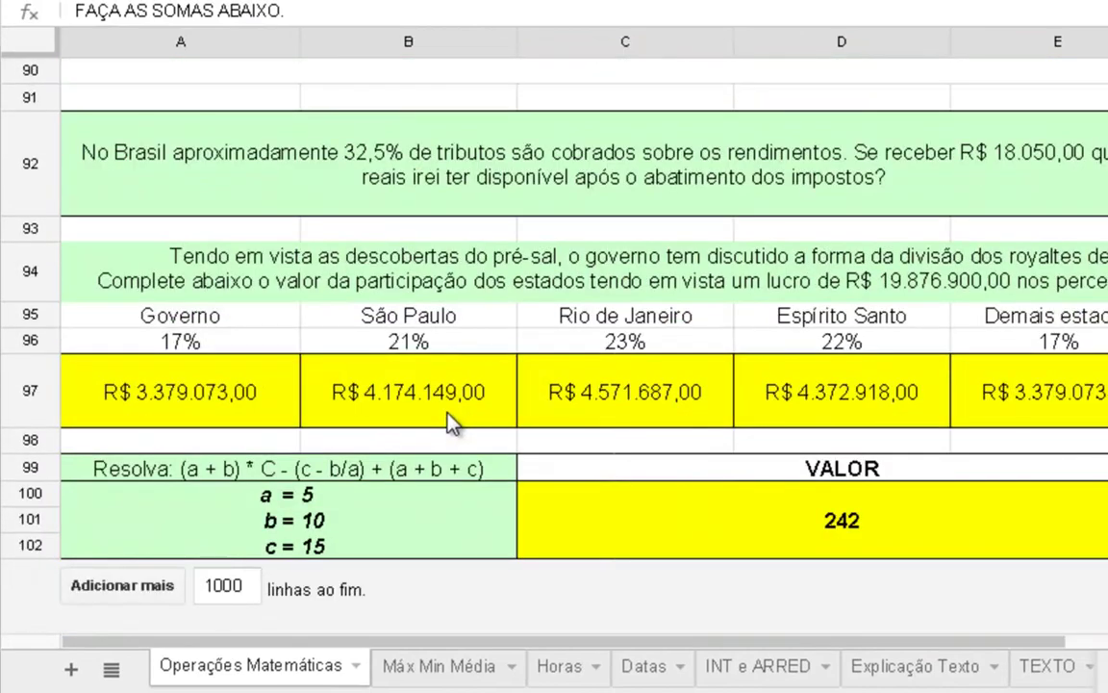
Step: Add 20 rows at the end of the Operações Matemáticas sheet
click(181, 440)
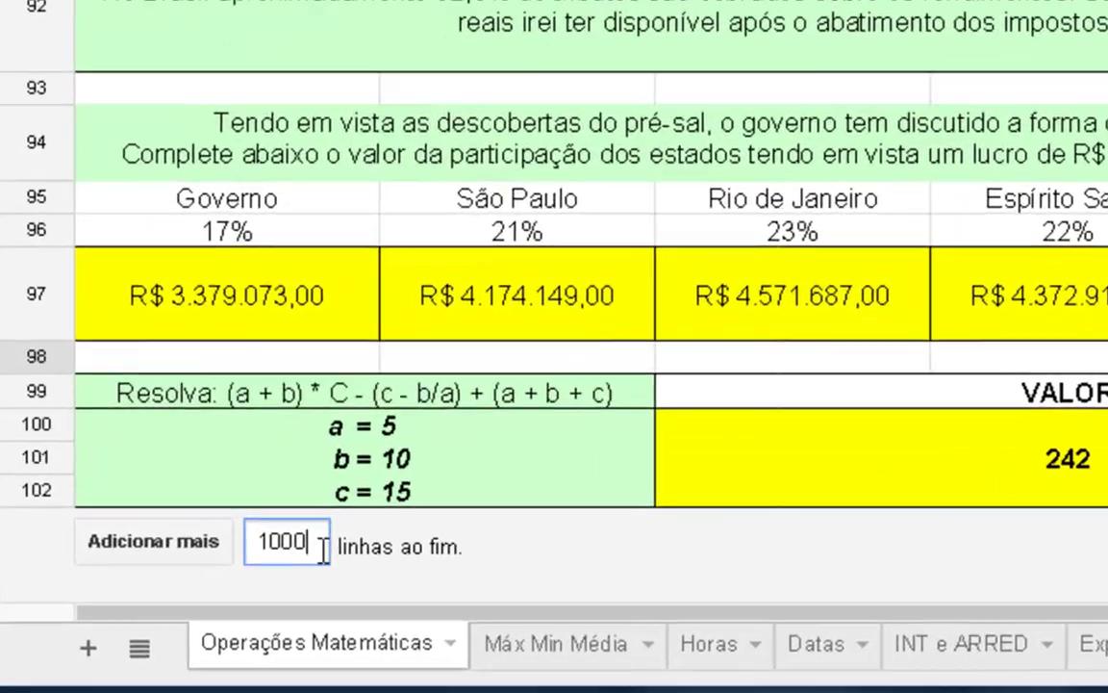
double_click(245, 587)
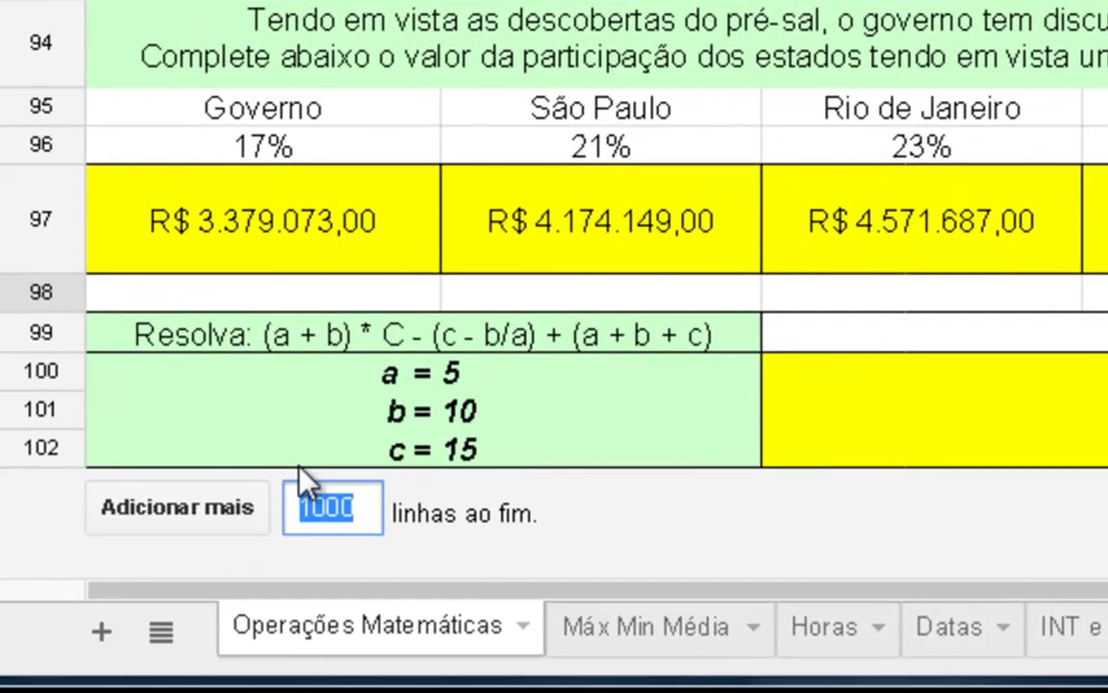
text(20)
key(Return)
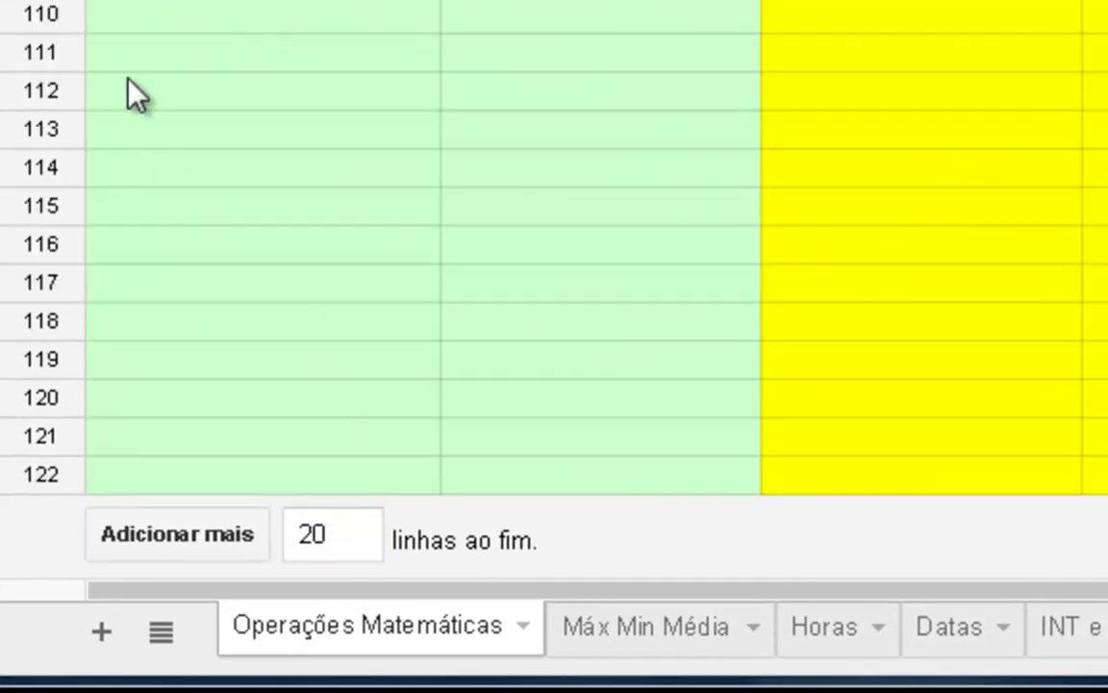
Step: Enter =sum(Exercício) in cell A105 of the Operações Matemáticas sheet, then return to the Máx Min Média sheet
scroll(452, 112, up, 4)
scroll(370, 362, down, 2)
click(389, 335)
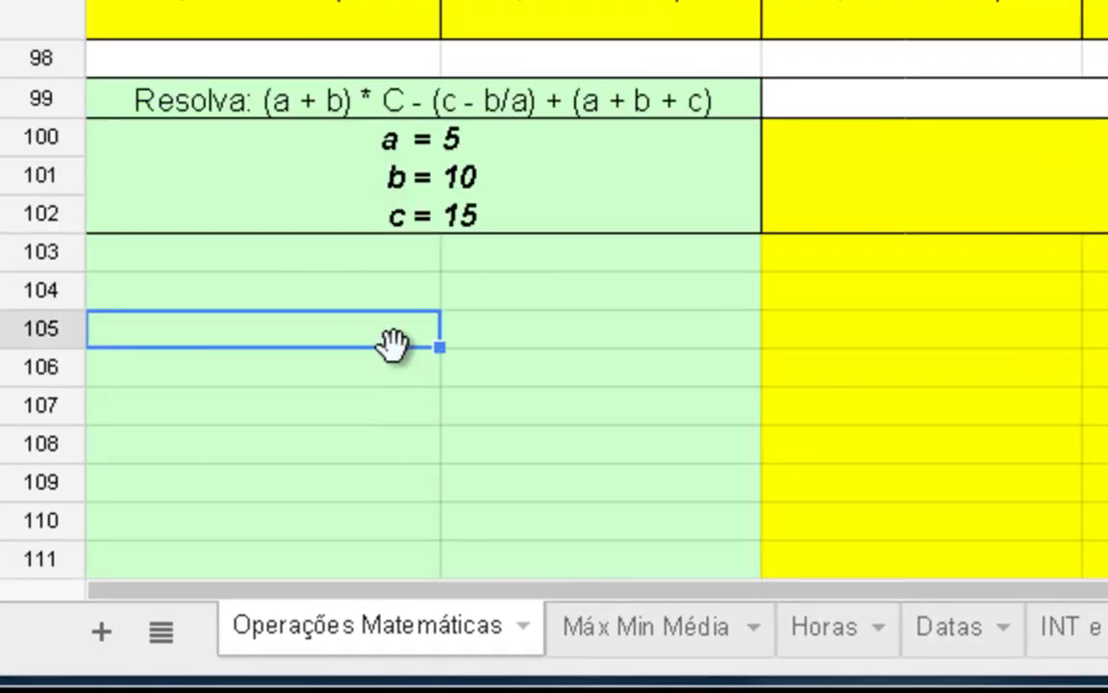
text(=soma()
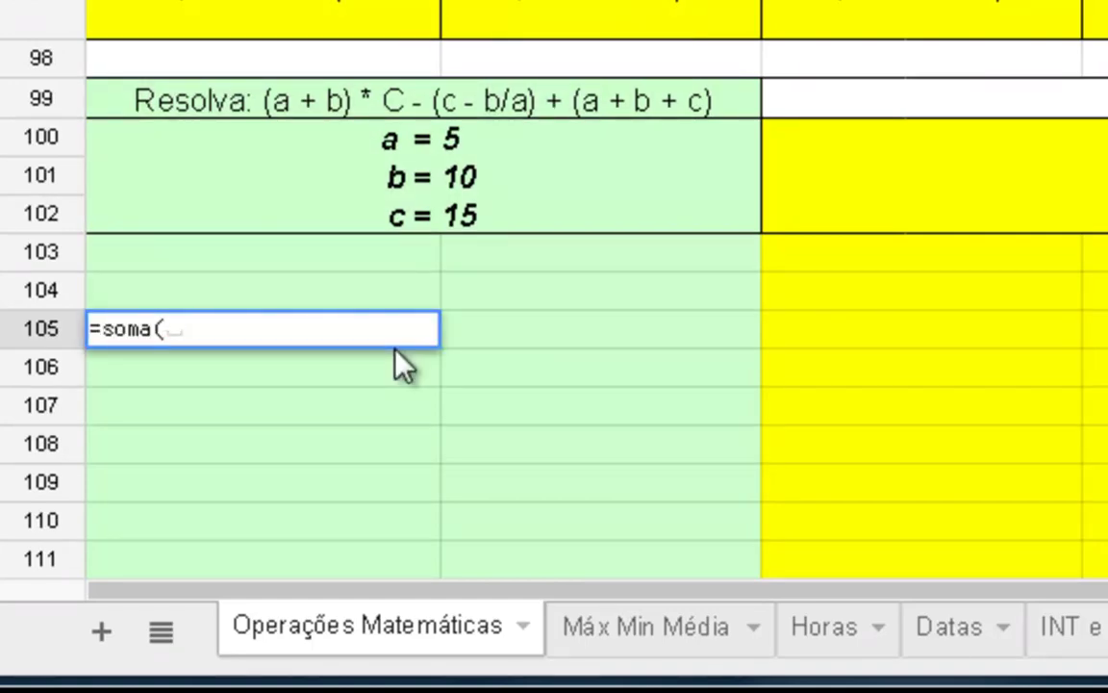
key(BackSpace)
key(BackSpace)
key(BackSpace)
key(BackSpace)
text(um)
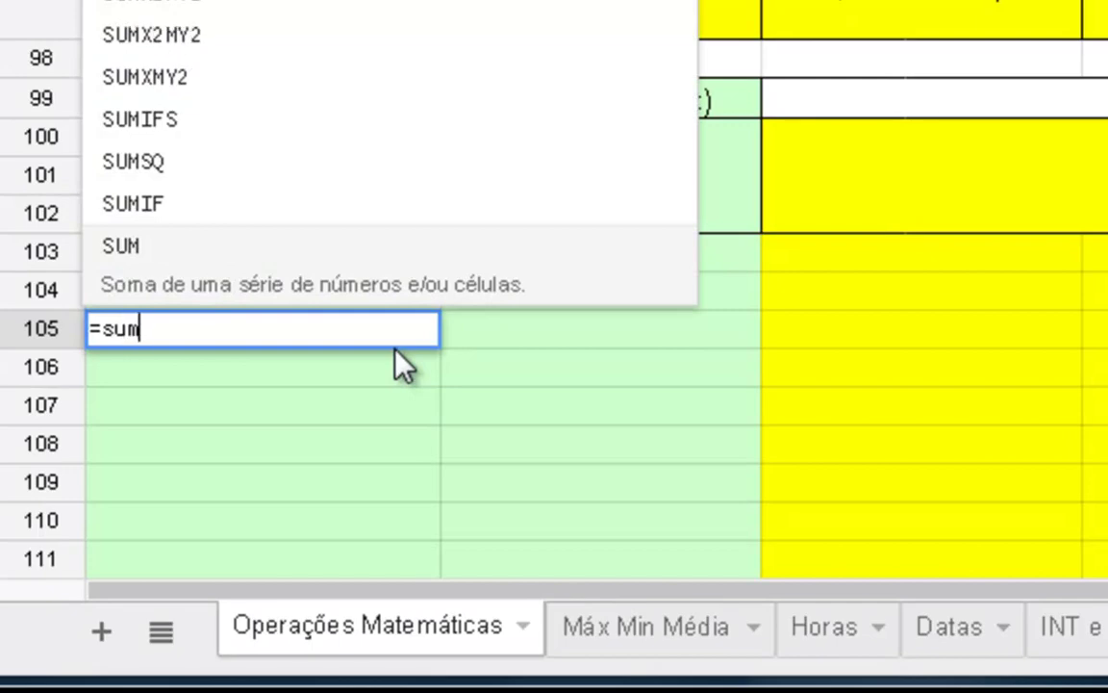
text(()
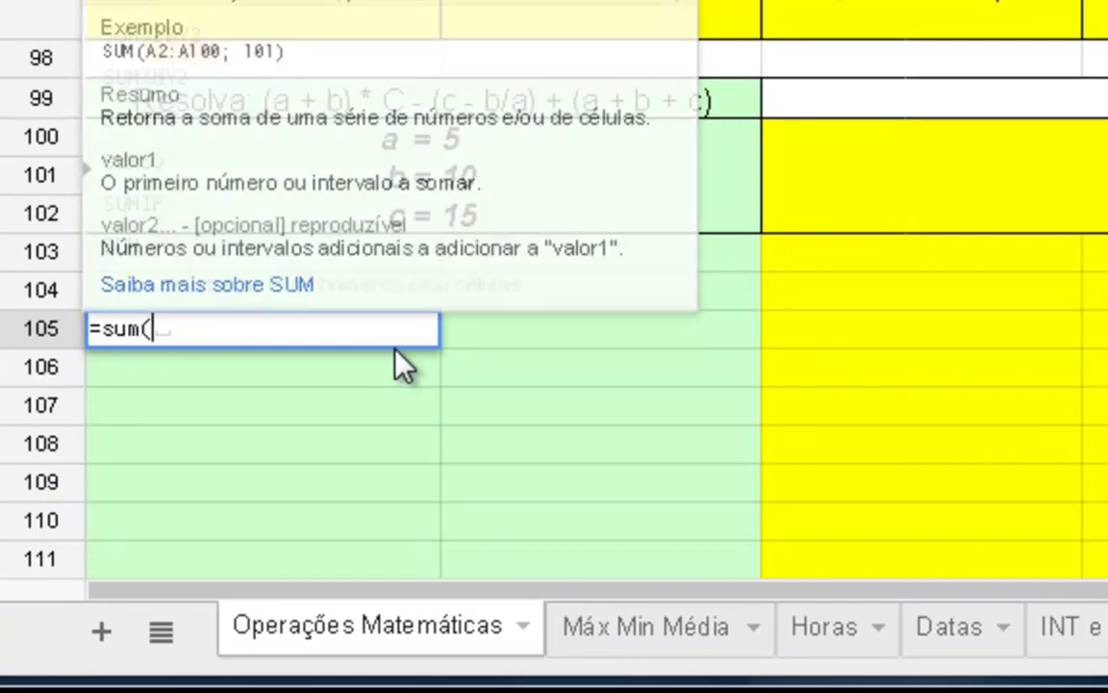
text(Exercicio)
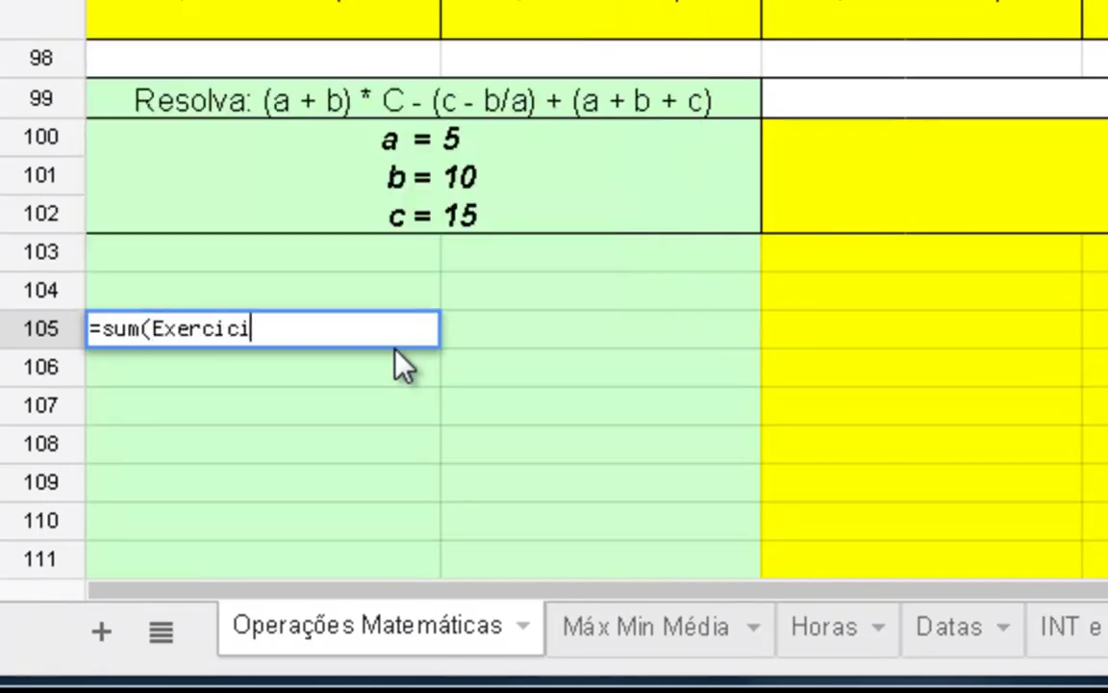
key(BackSpace)
key(BackSpace)
key(BackSpace)
key(BackSpace)
text(ício))
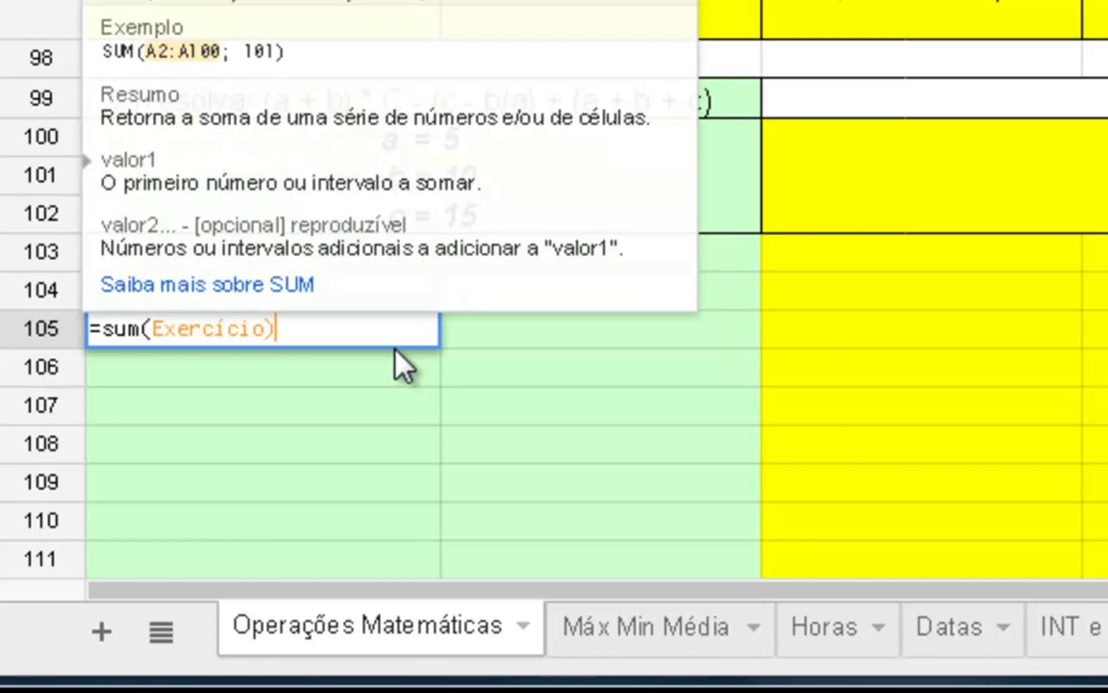
key(Return)
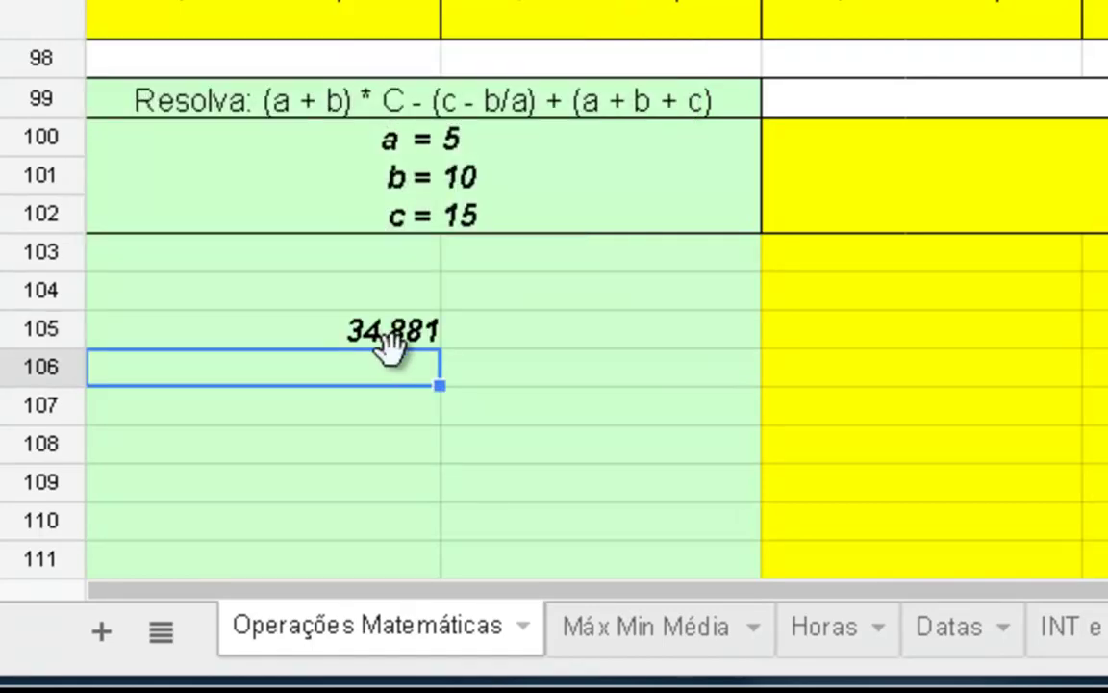
click(612, 635)
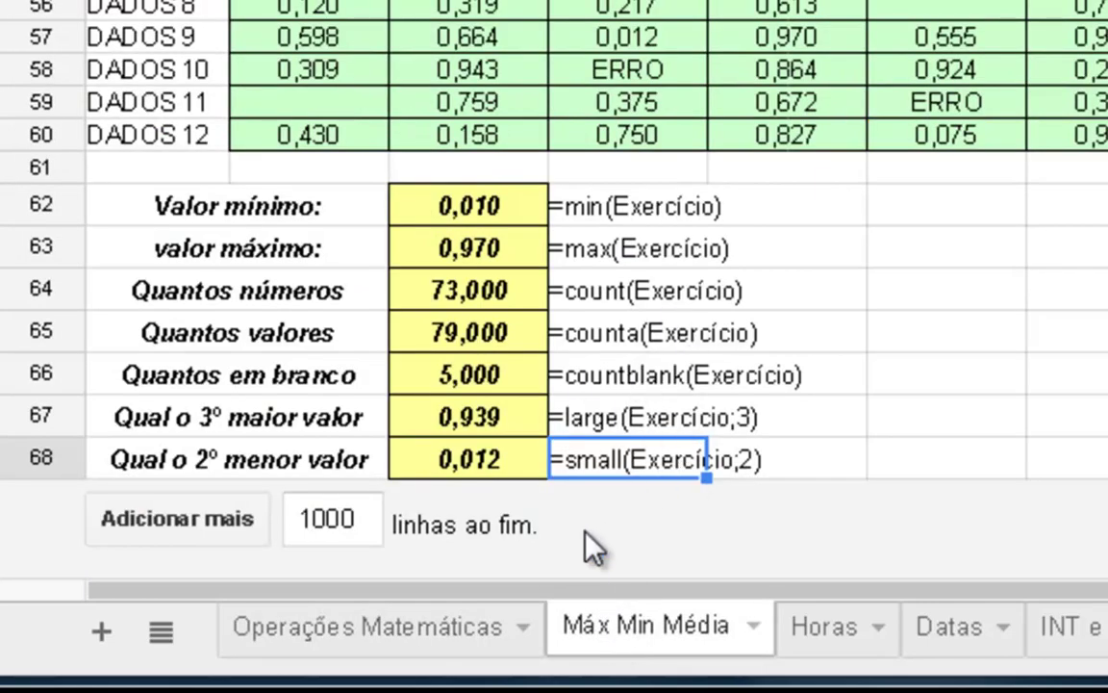